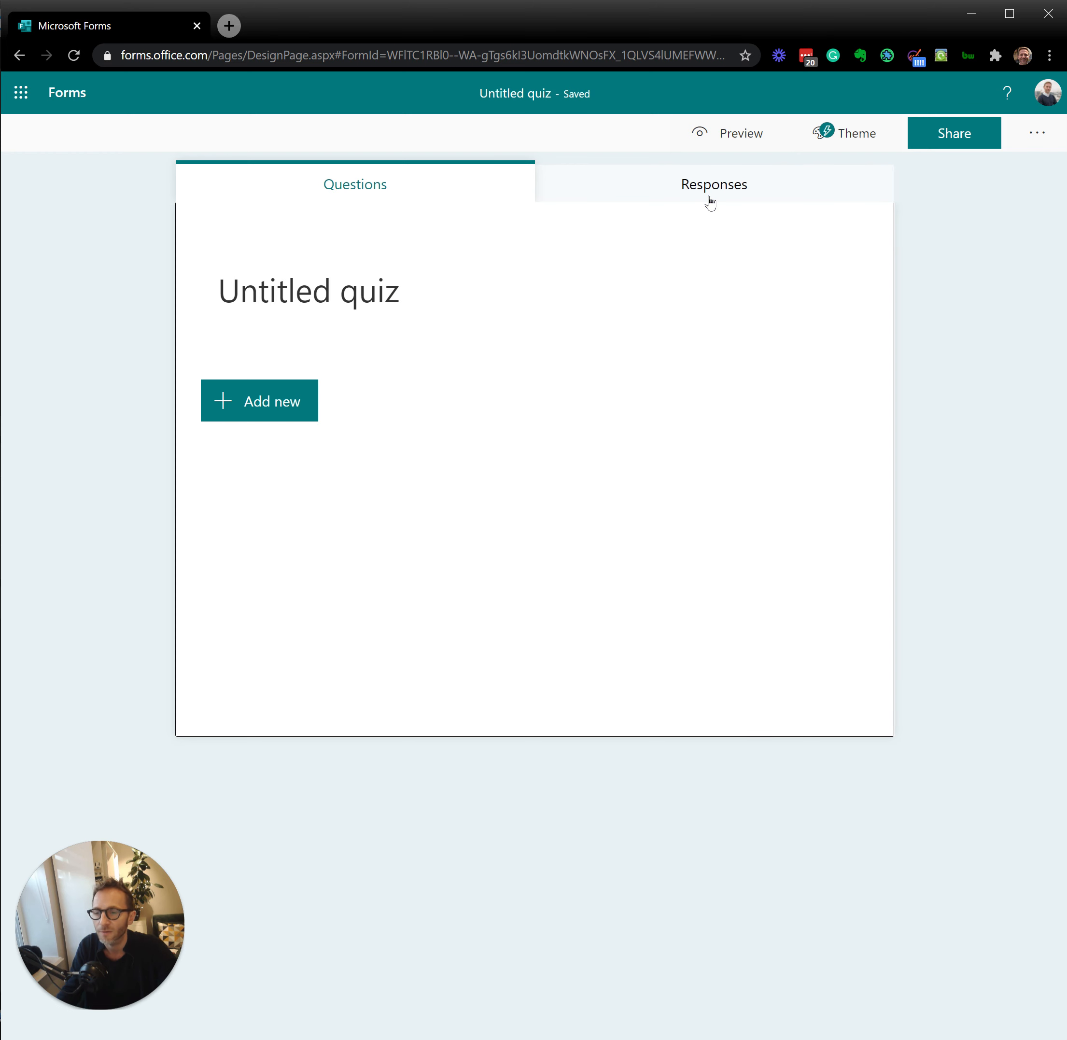
# Step: Replace the quiz title with "Digital Marketing knowledge check"
pyautogui.click(436, 306)
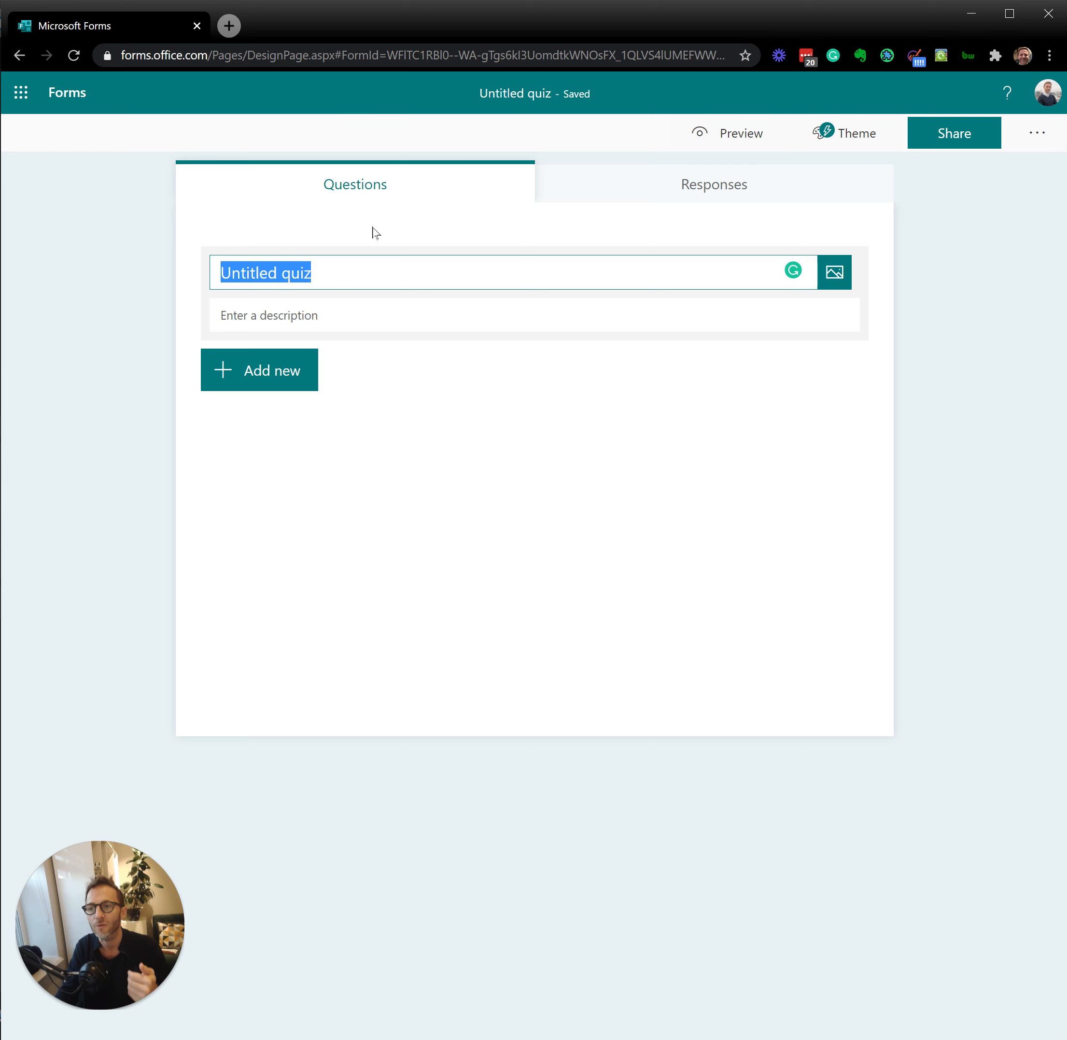
pyautogui.write('Dig')
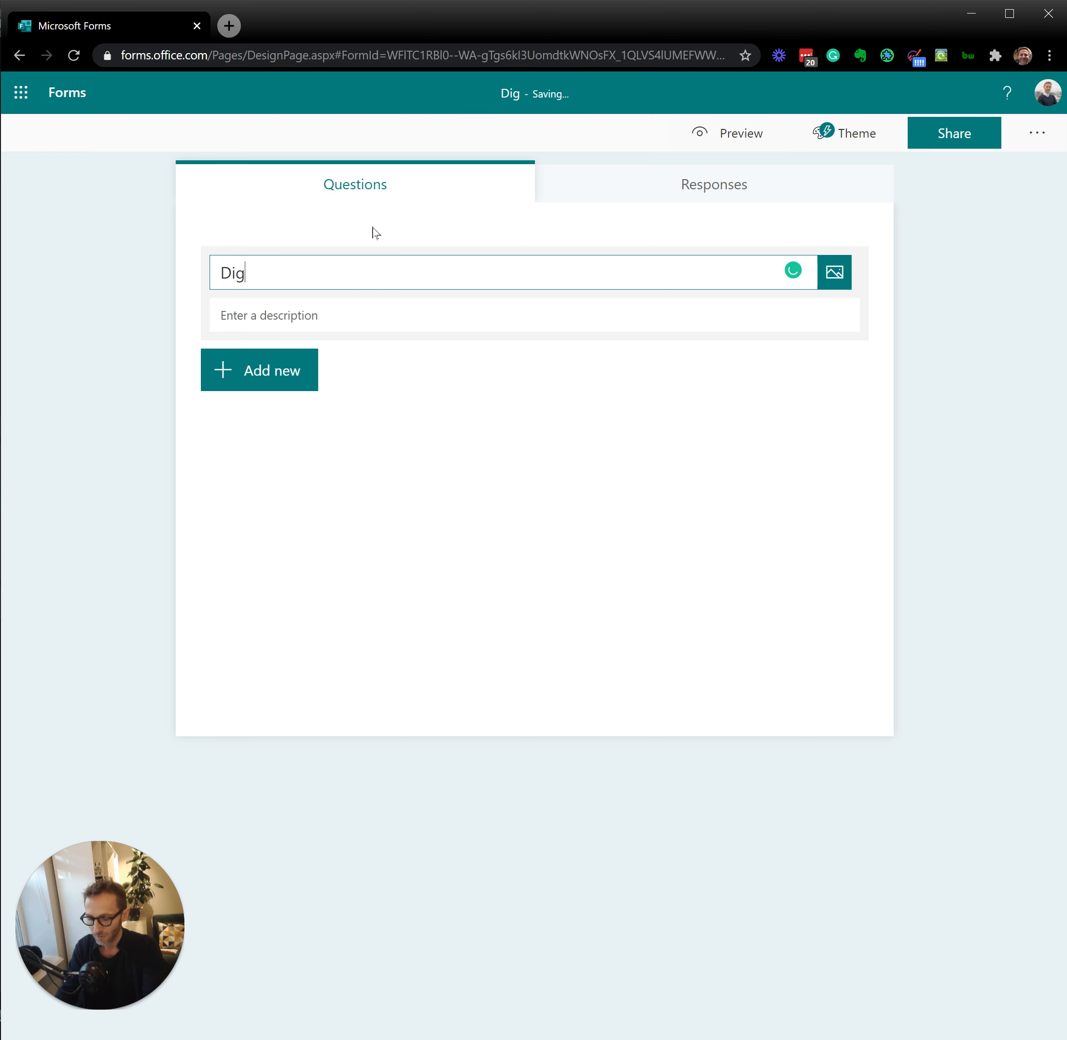
pyautogui.write('ital Marketing')
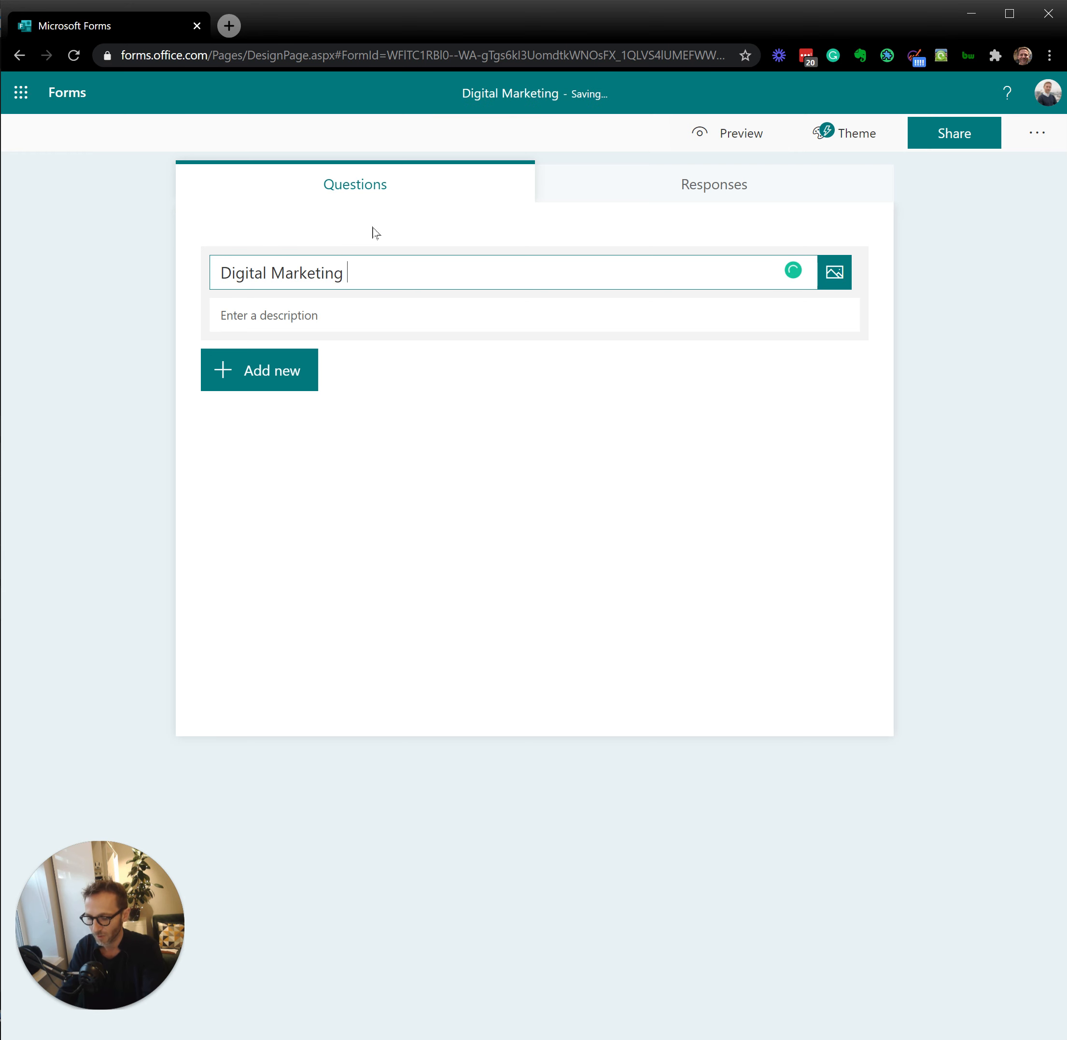
pyautogui.write(' knowled')
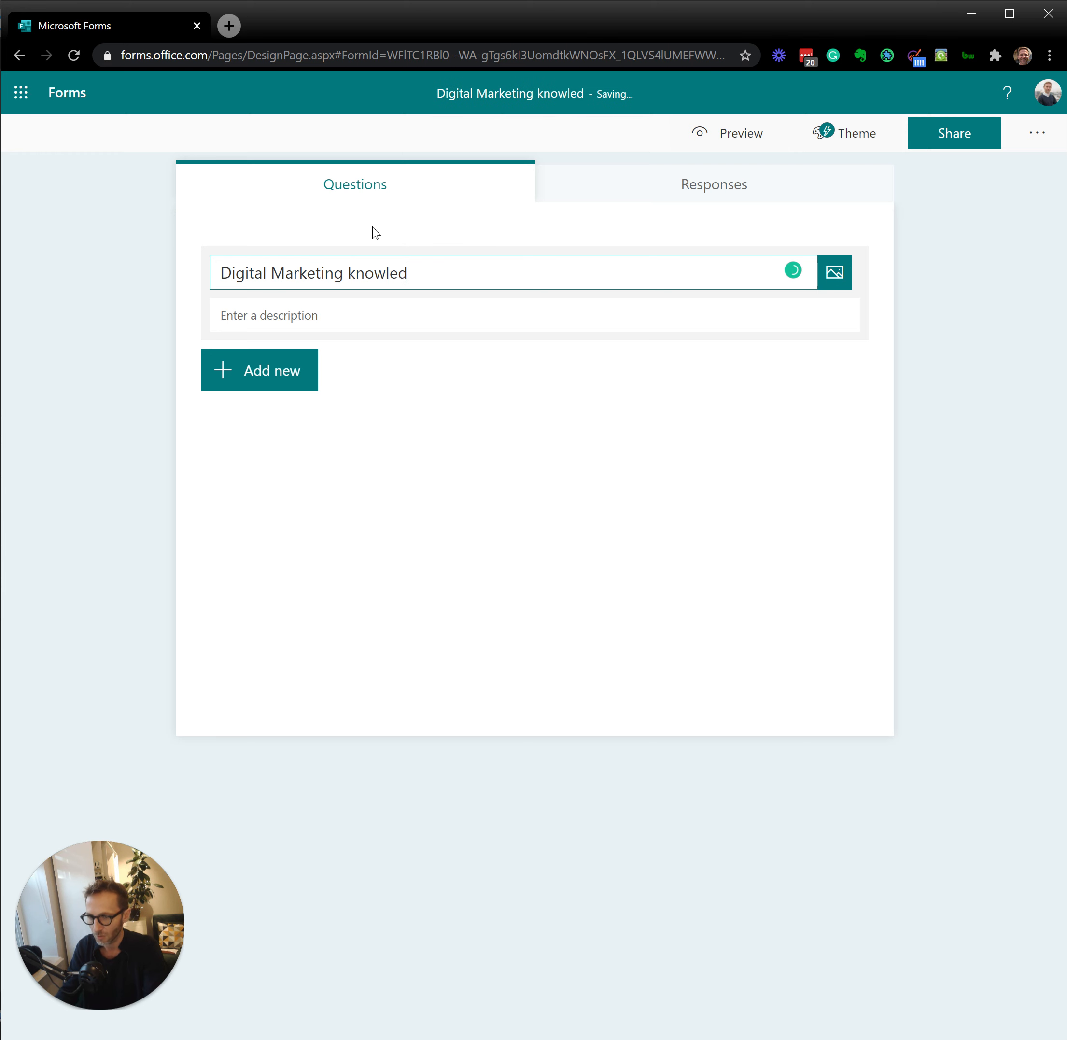
pyautogui.write('ge check')
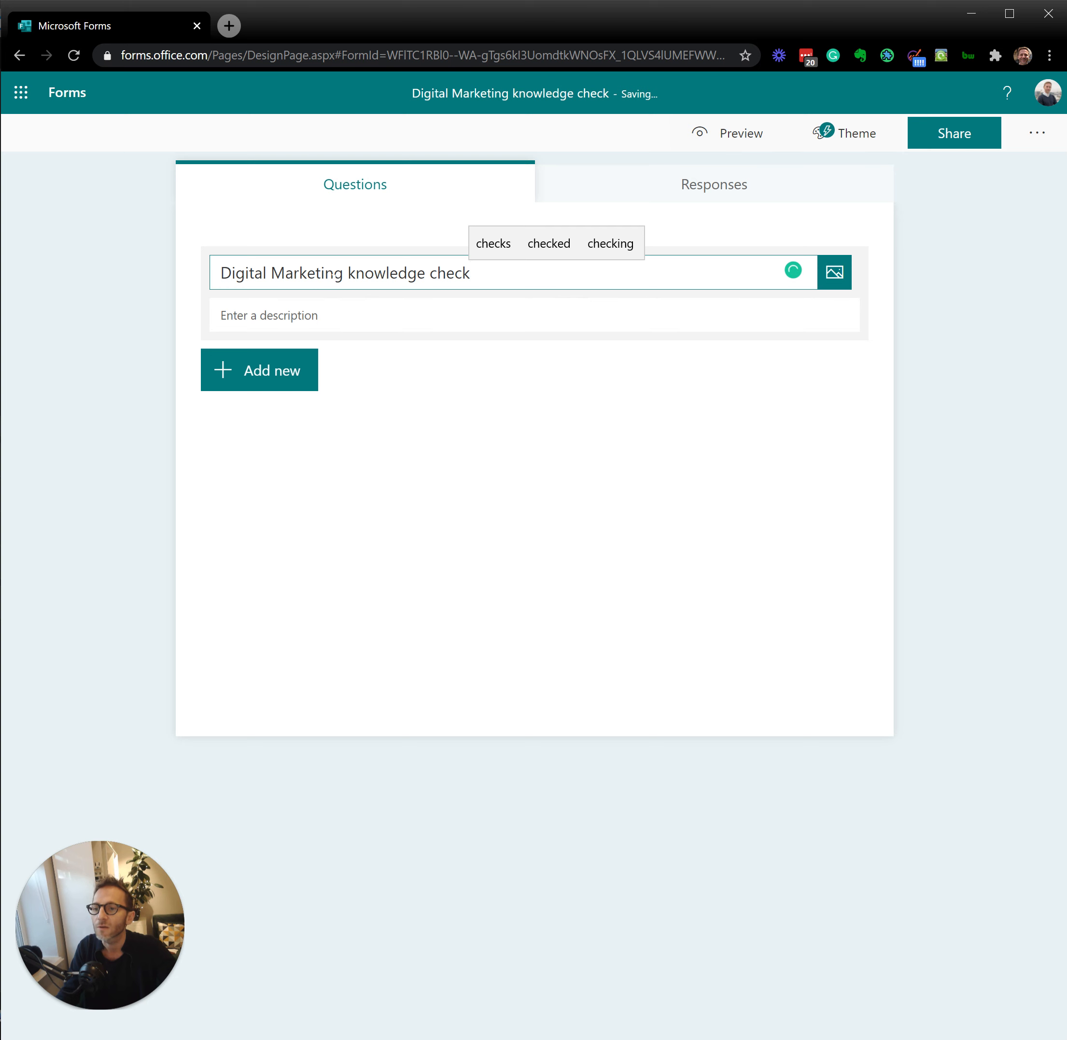
pyautogui.click(335, 273)
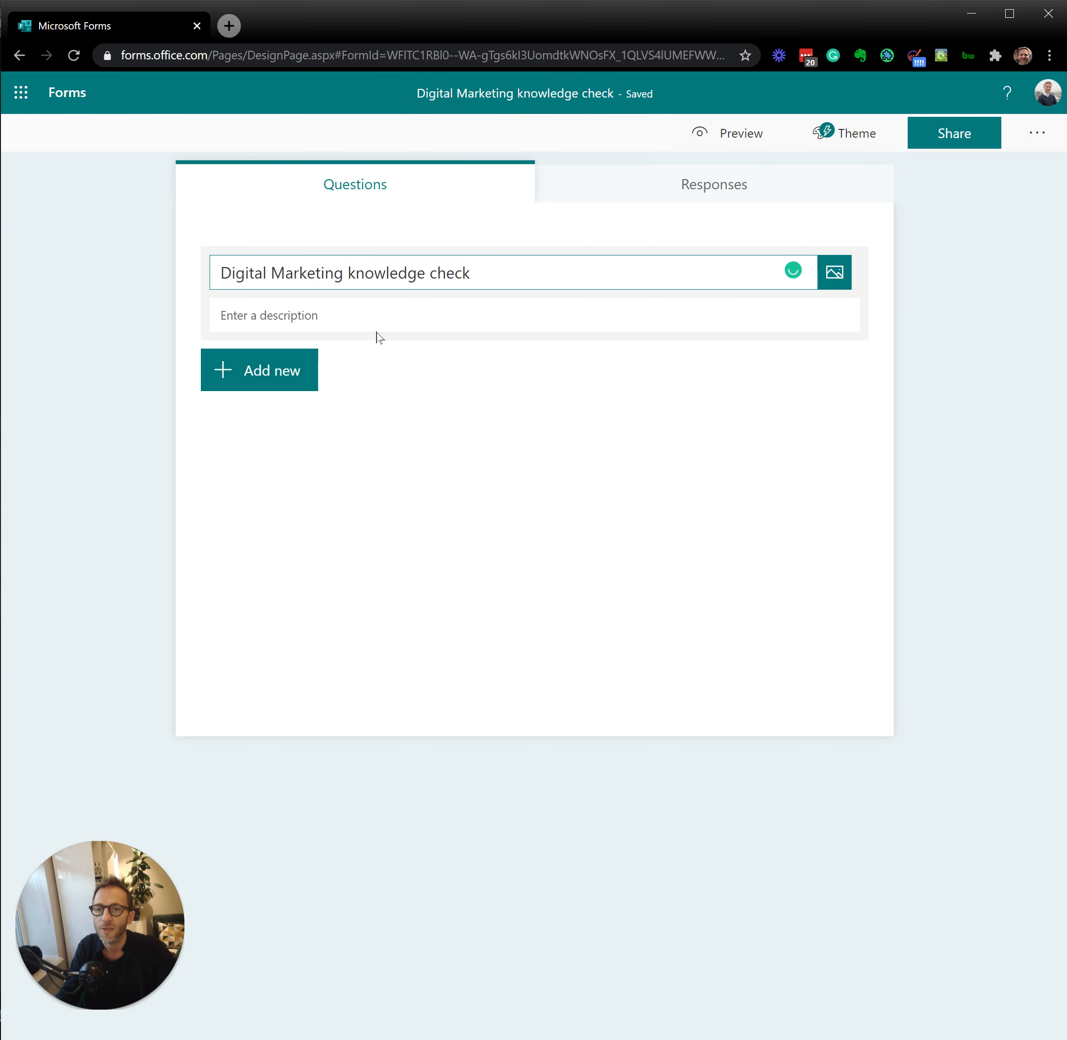
# Step: Apply the suggested theme showing a smiling woman in a beanie on a city street
pyautogui.click(855, 134)
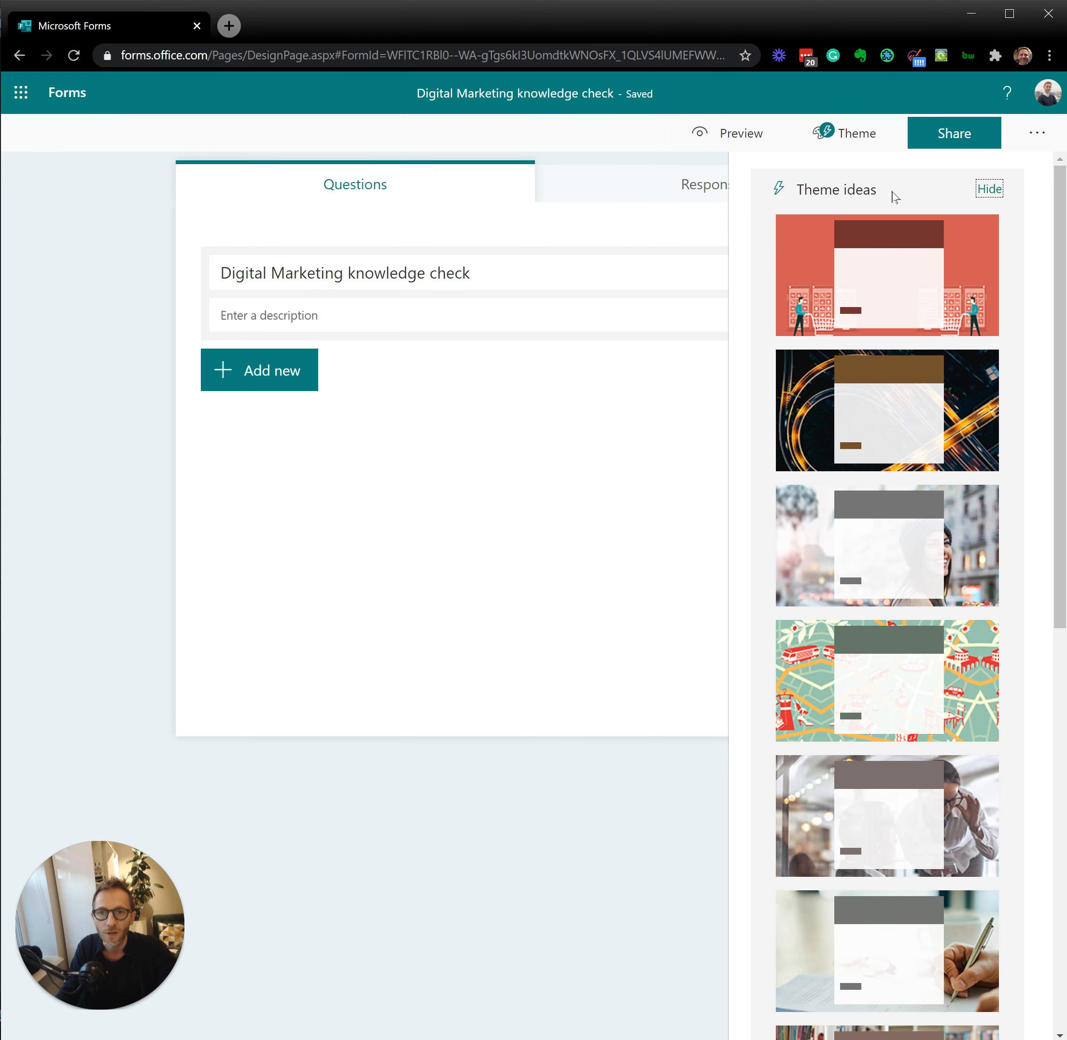
pyautogui.click(821, 555)
pyautogui.click(380, 382)
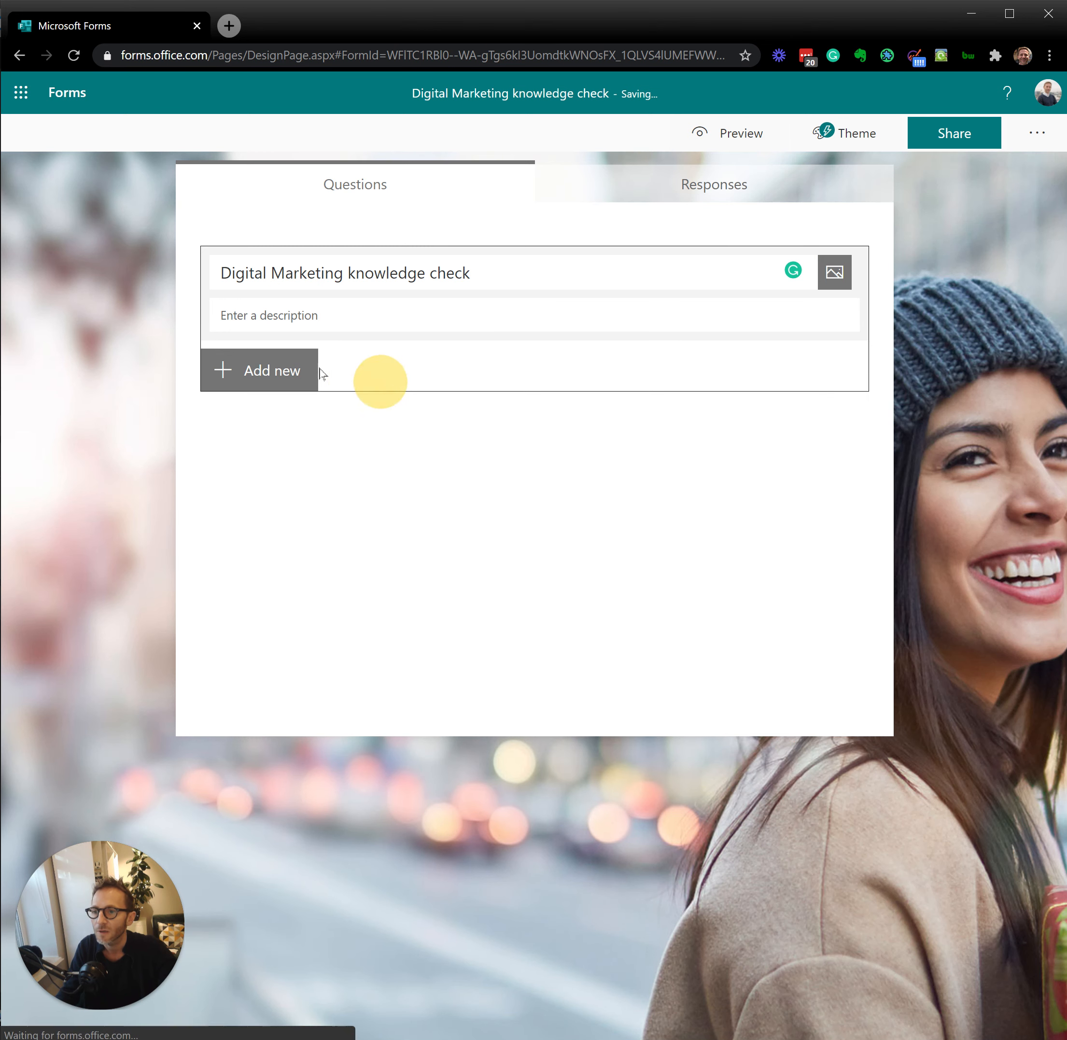
# Step: Add a choice question and insert "What should be your first step when setting up an online business?" from the clipboard history
pyautogui.click(285, 374)
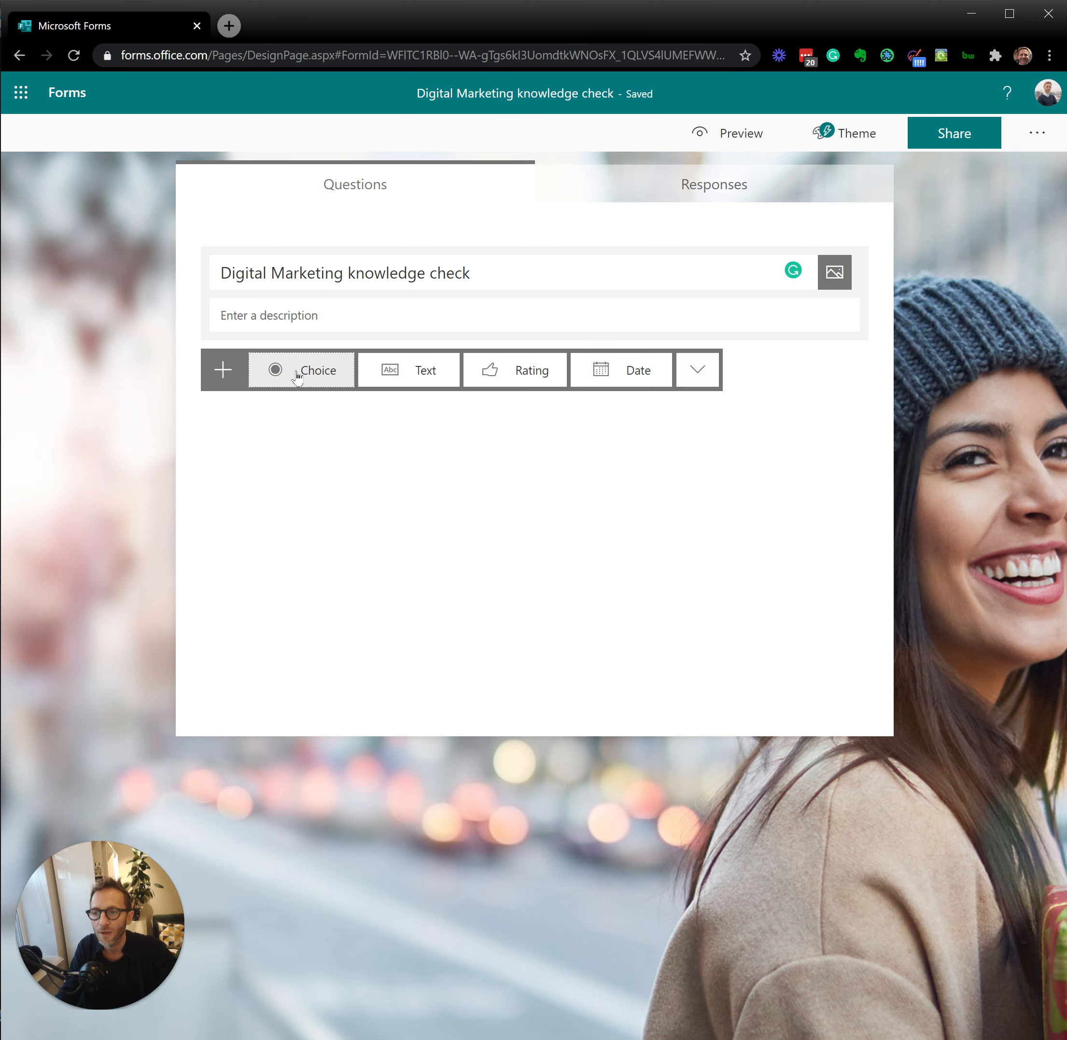
pyautogui.click(297, 373)
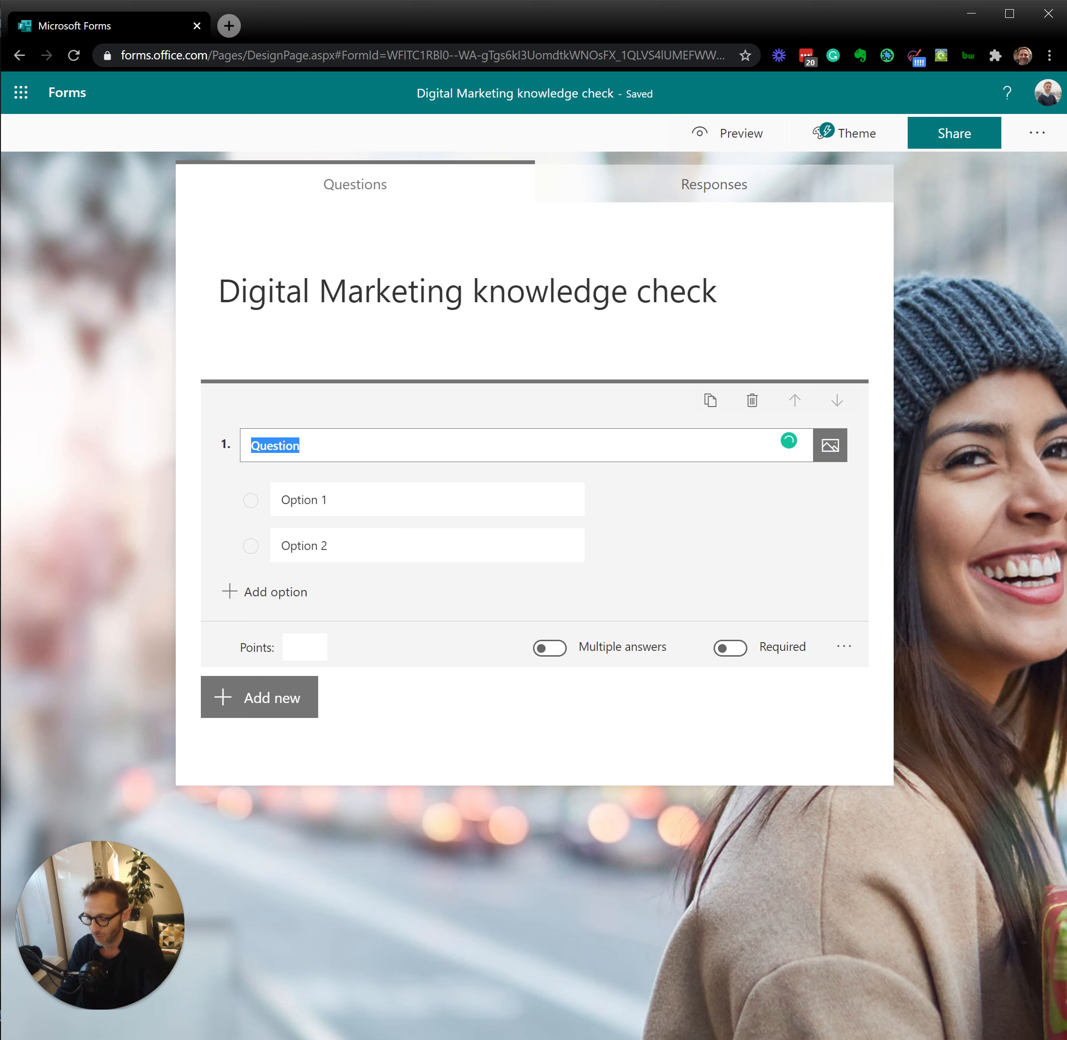
pyautogui.press('super+v')
pyautogui.press('Down')
pyautogui.press('Down')
pyautogui.press('Down')
pyautogui.press('Down')
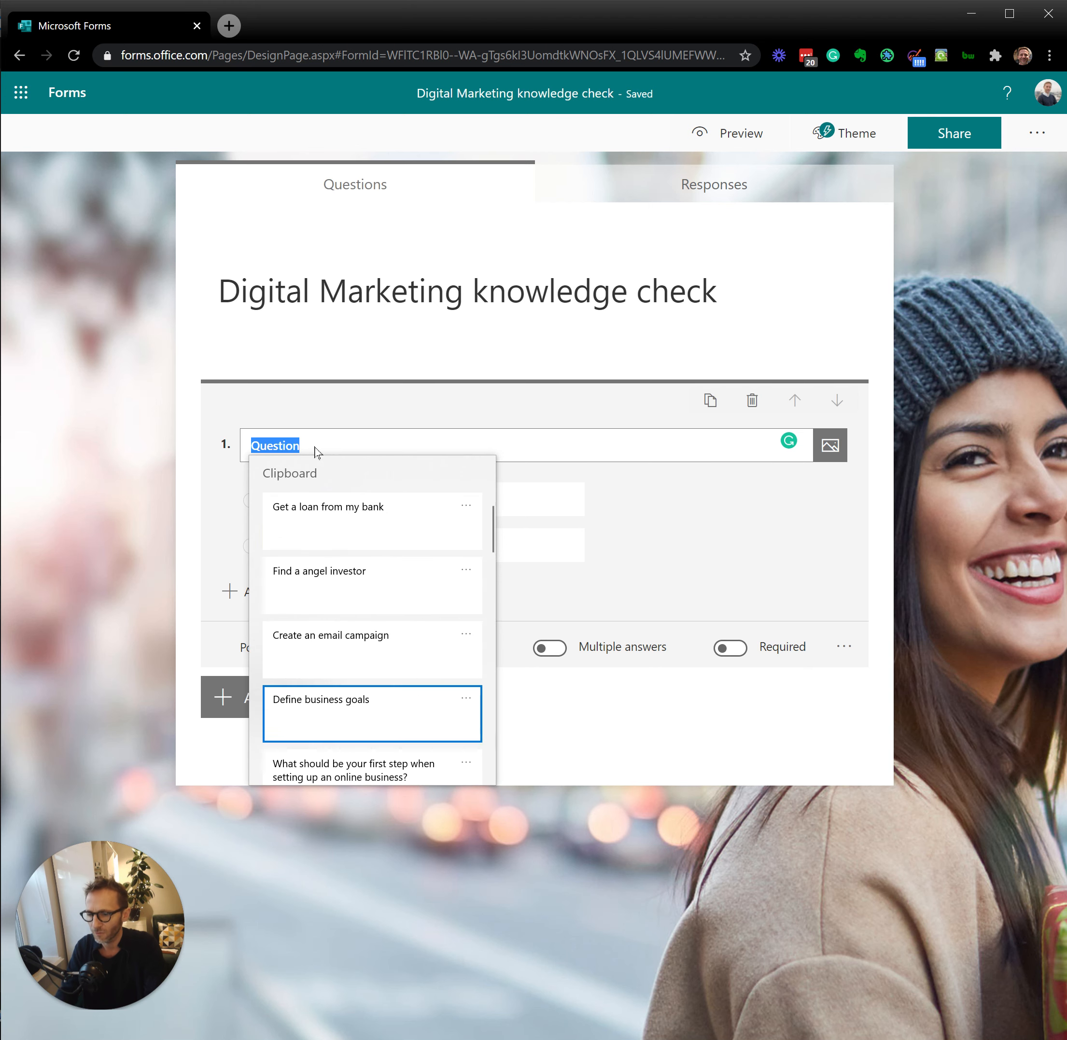
pyautogui.press('Return')
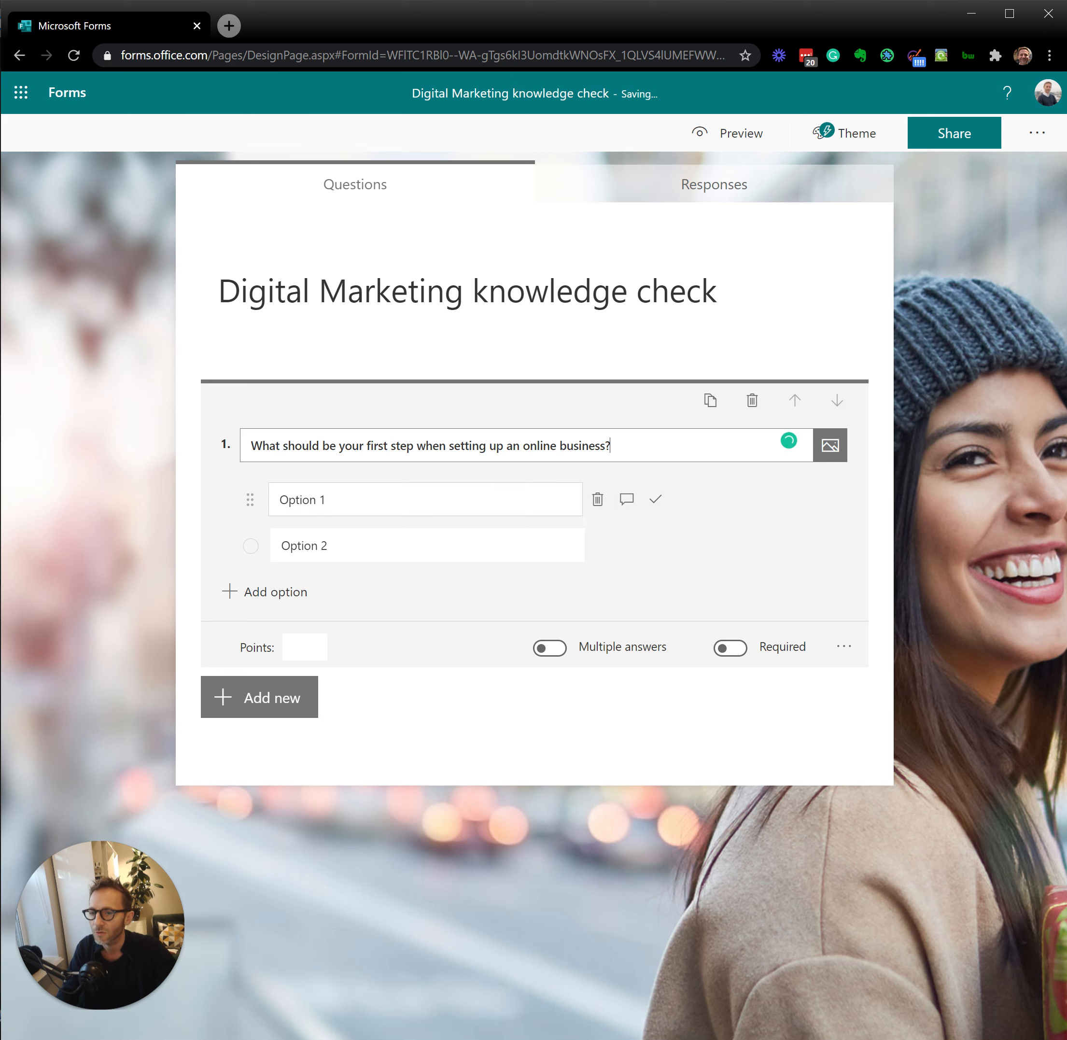
# Step: Fill the question's two answer options with "Get a loan from my bank" and "Find a angel investor" from the clipboard history
pyautogui.click(374, 495)
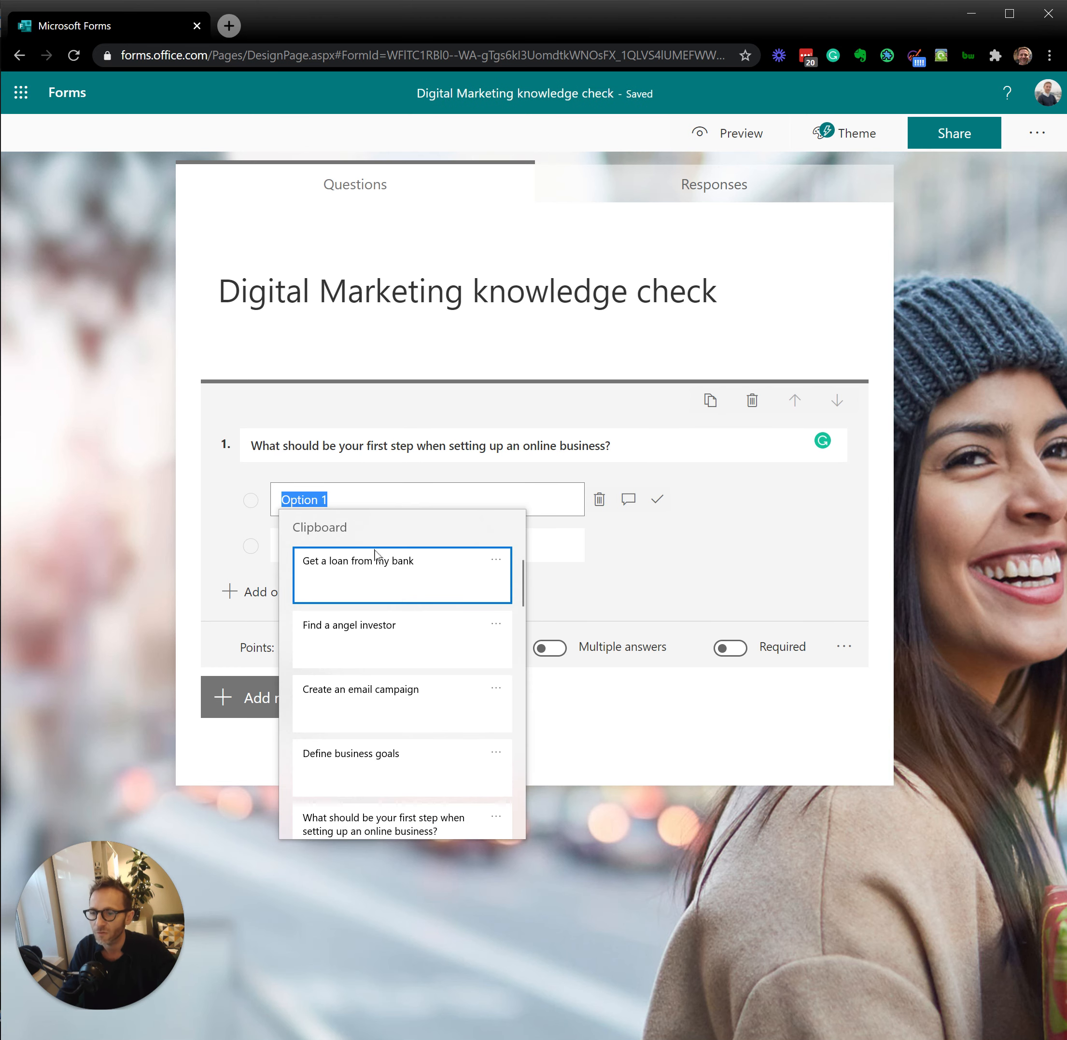
pyautogui.click(379, 569)
pyautogui.click(369, 542)
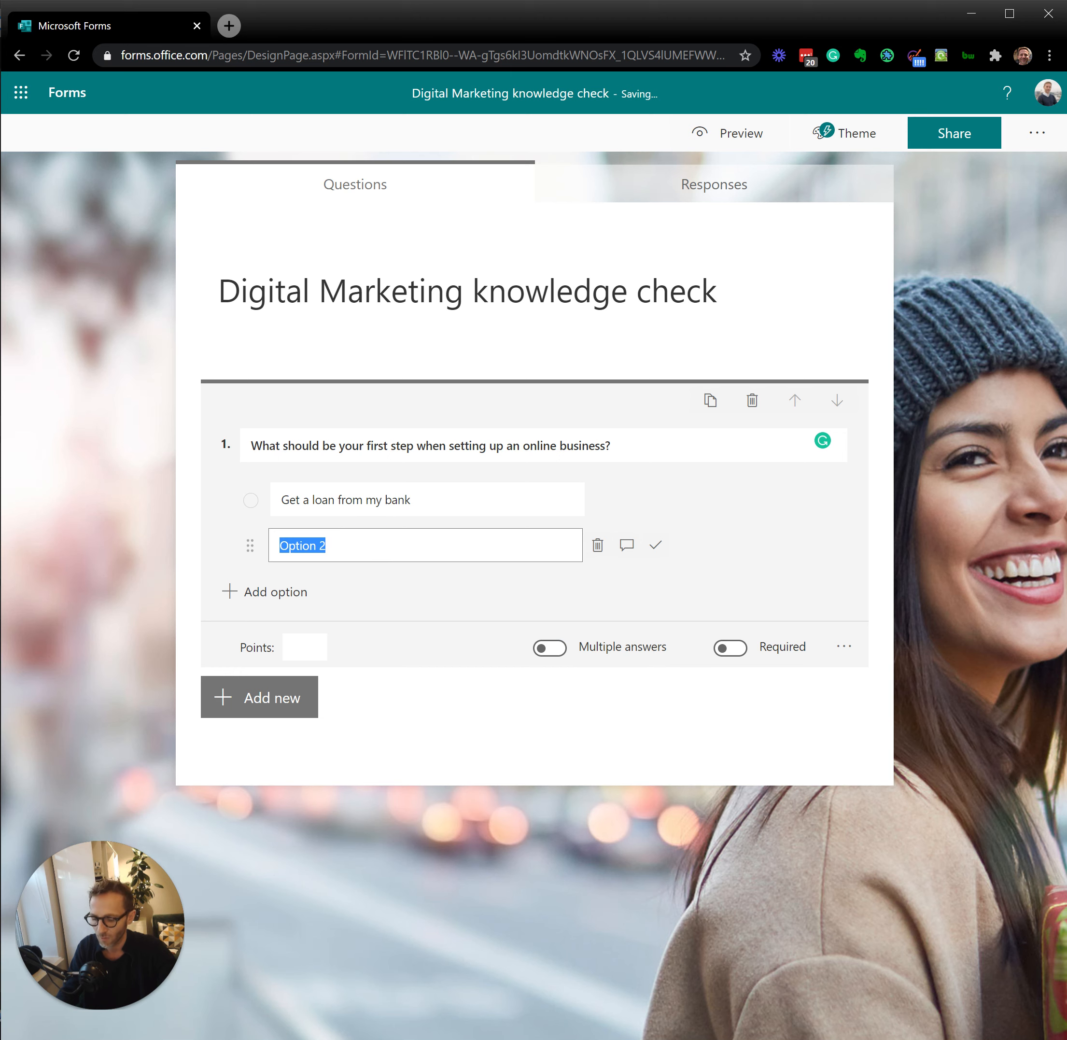
pyautogui.press('super+v')
pyautogui.click(330, 681)
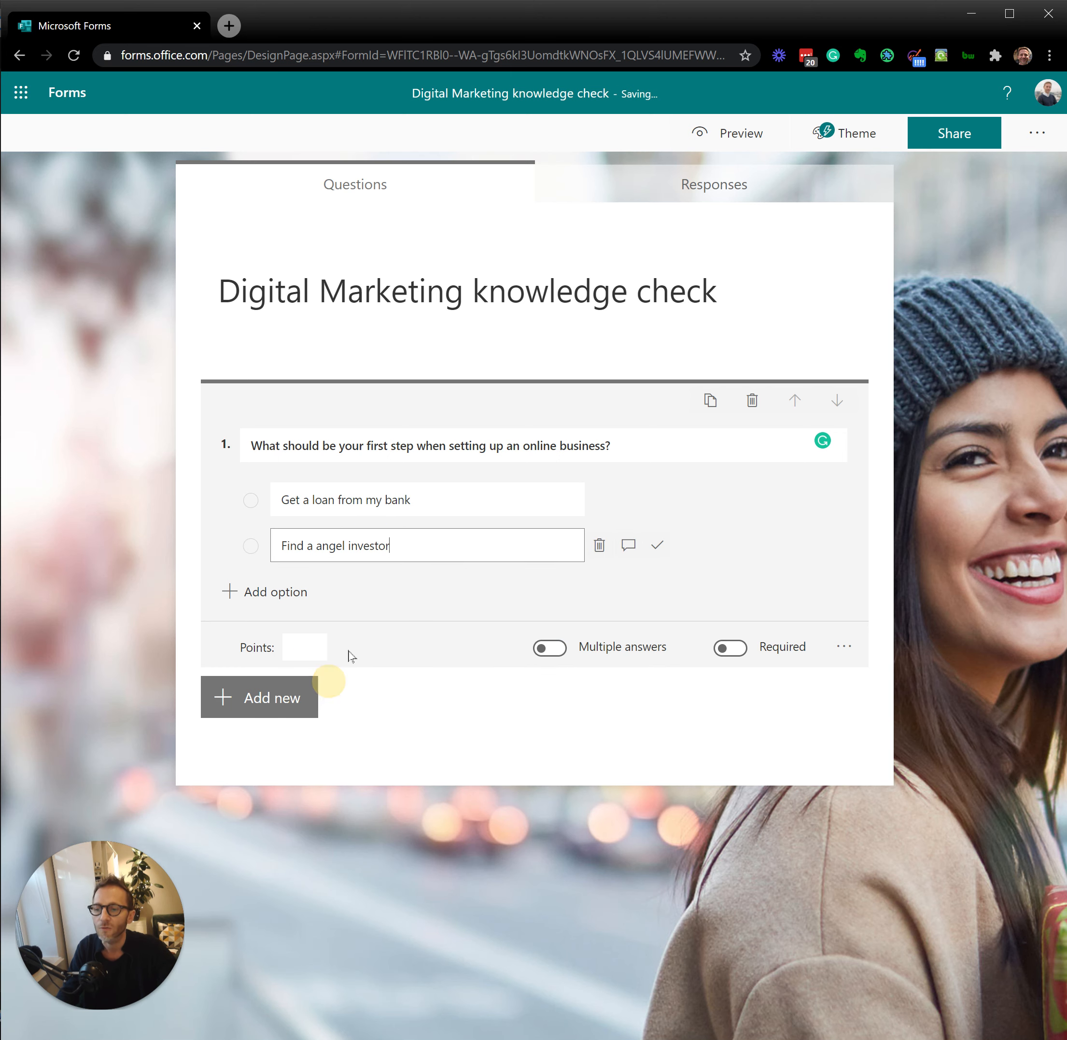
# Step: Add the answer options "Create an email campaign" and "Define business goals" from the clipboard history, and make the question required
pyautogui.click(279, 596)
pyautogui.press('super+v')
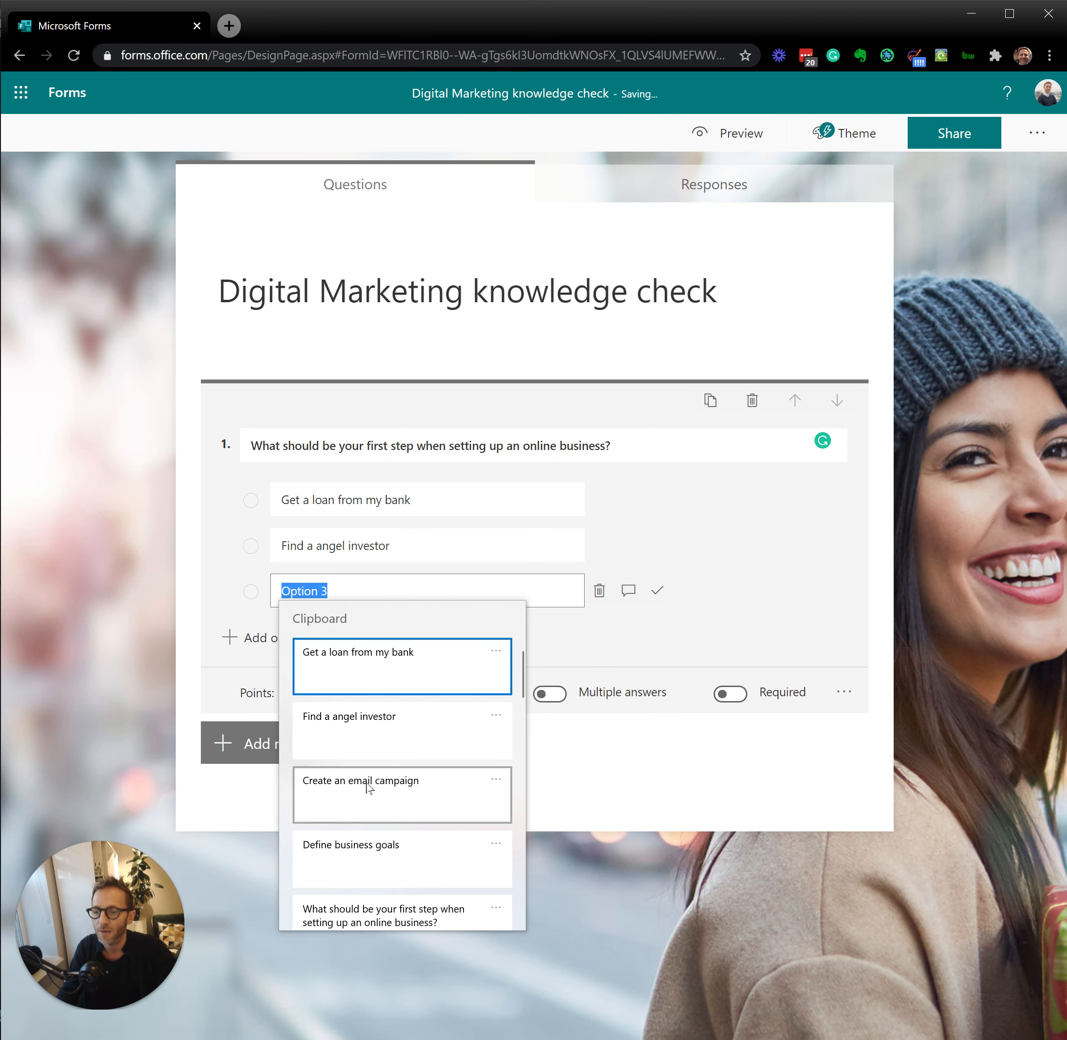
pyautogui.click(365, 808)
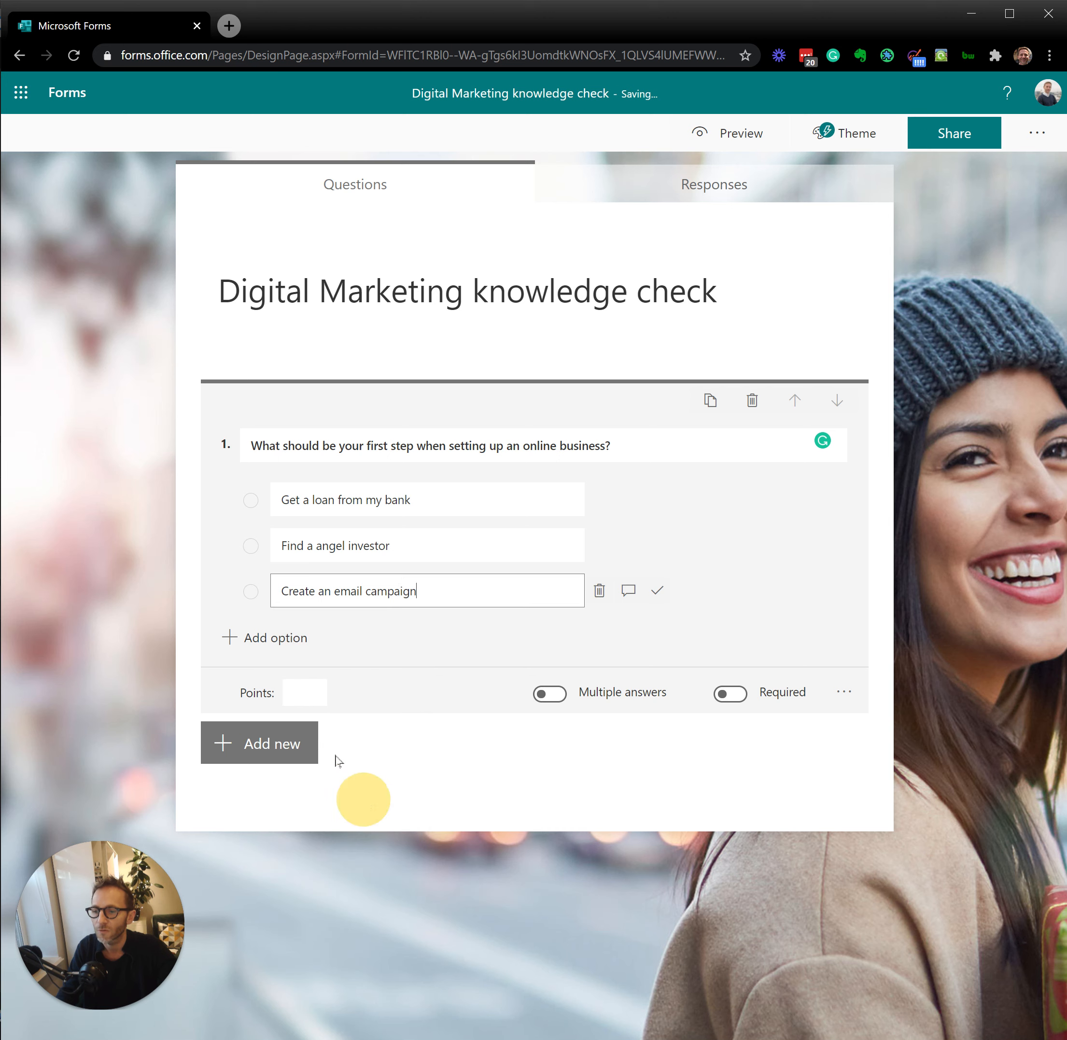
pyautogui.click(278, 640)
pyautogui.press('super+v')
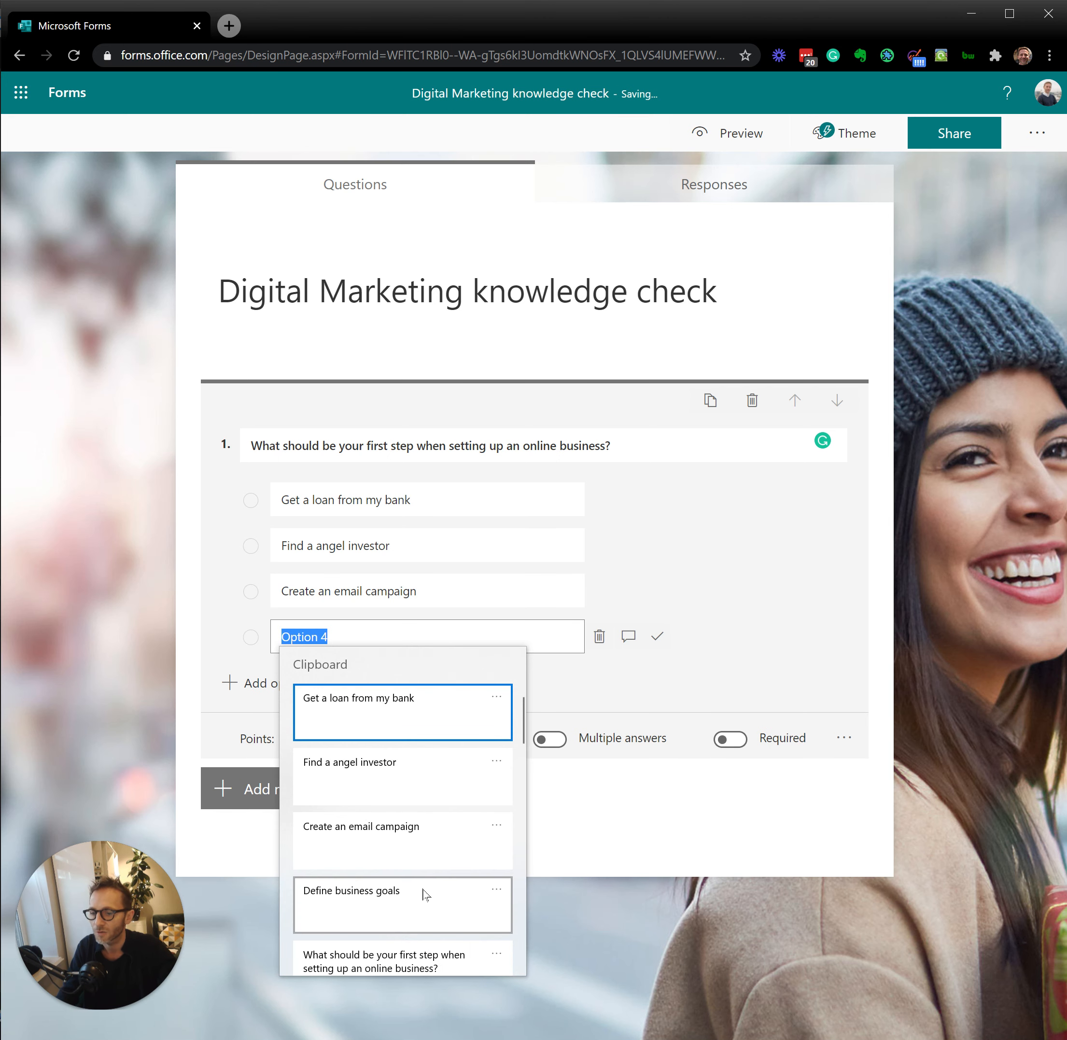
pyautogui.click(406, 895)
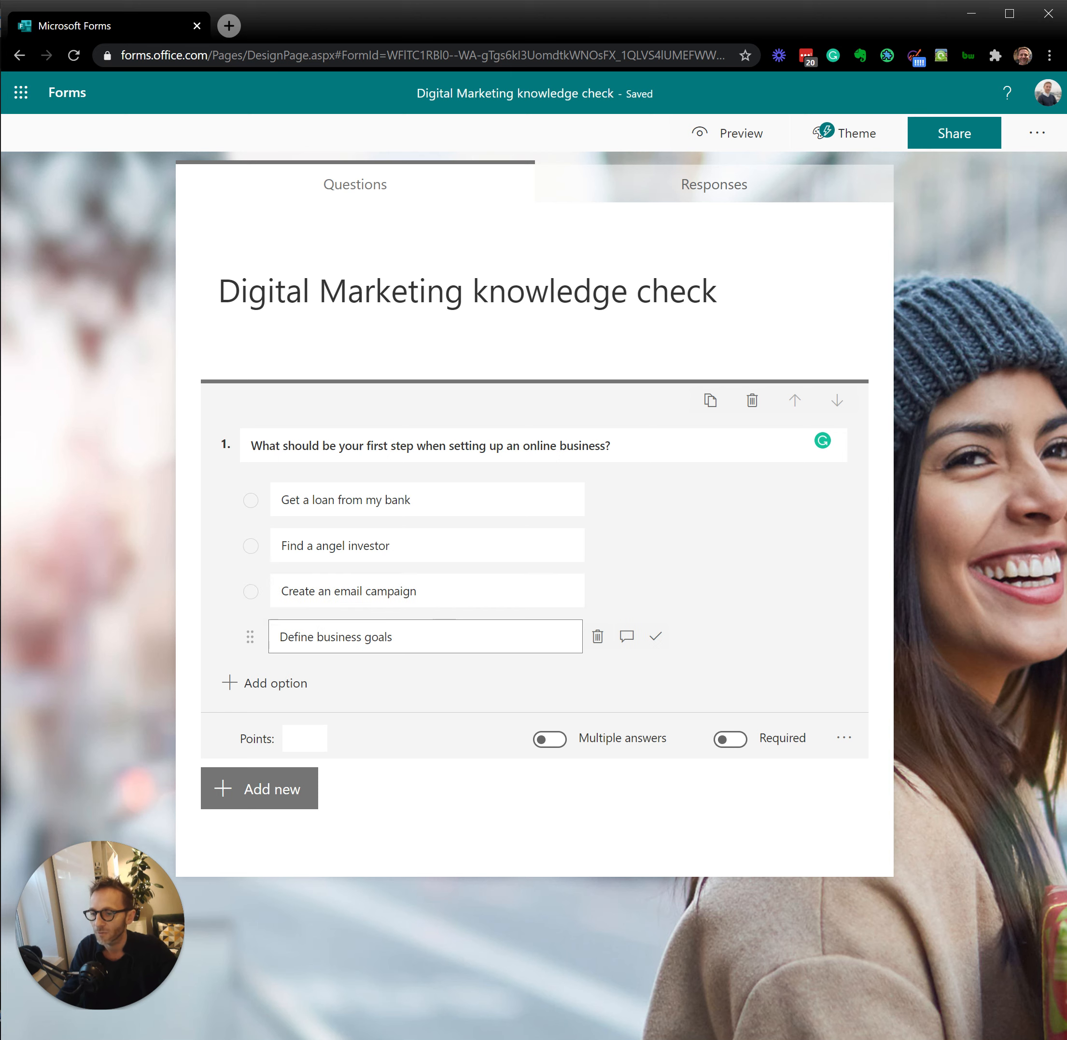
pyautogui.click(730, 740)
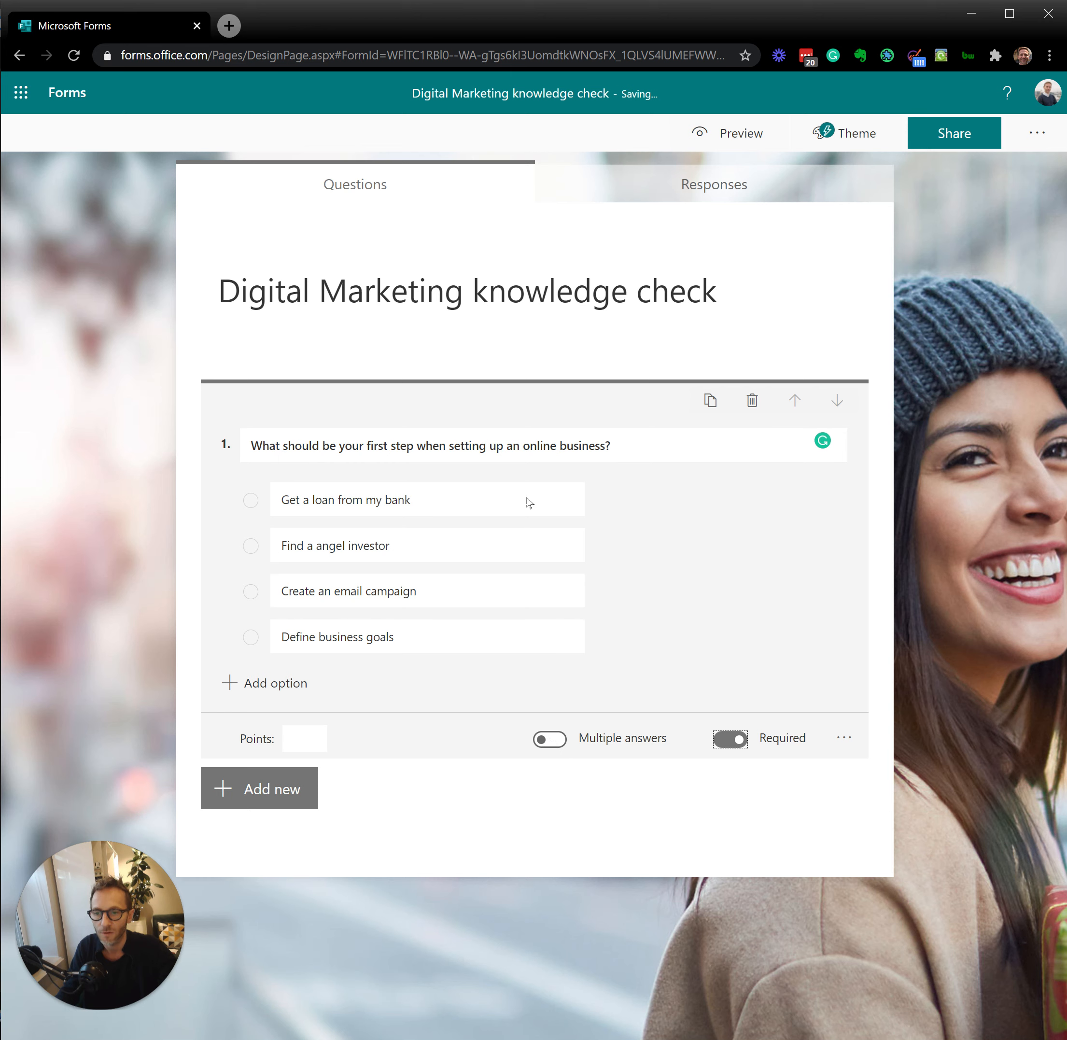
# Step: Add a second choice question that reads "How can you create a website quickly ?"
pyautogui.click(244, 797)
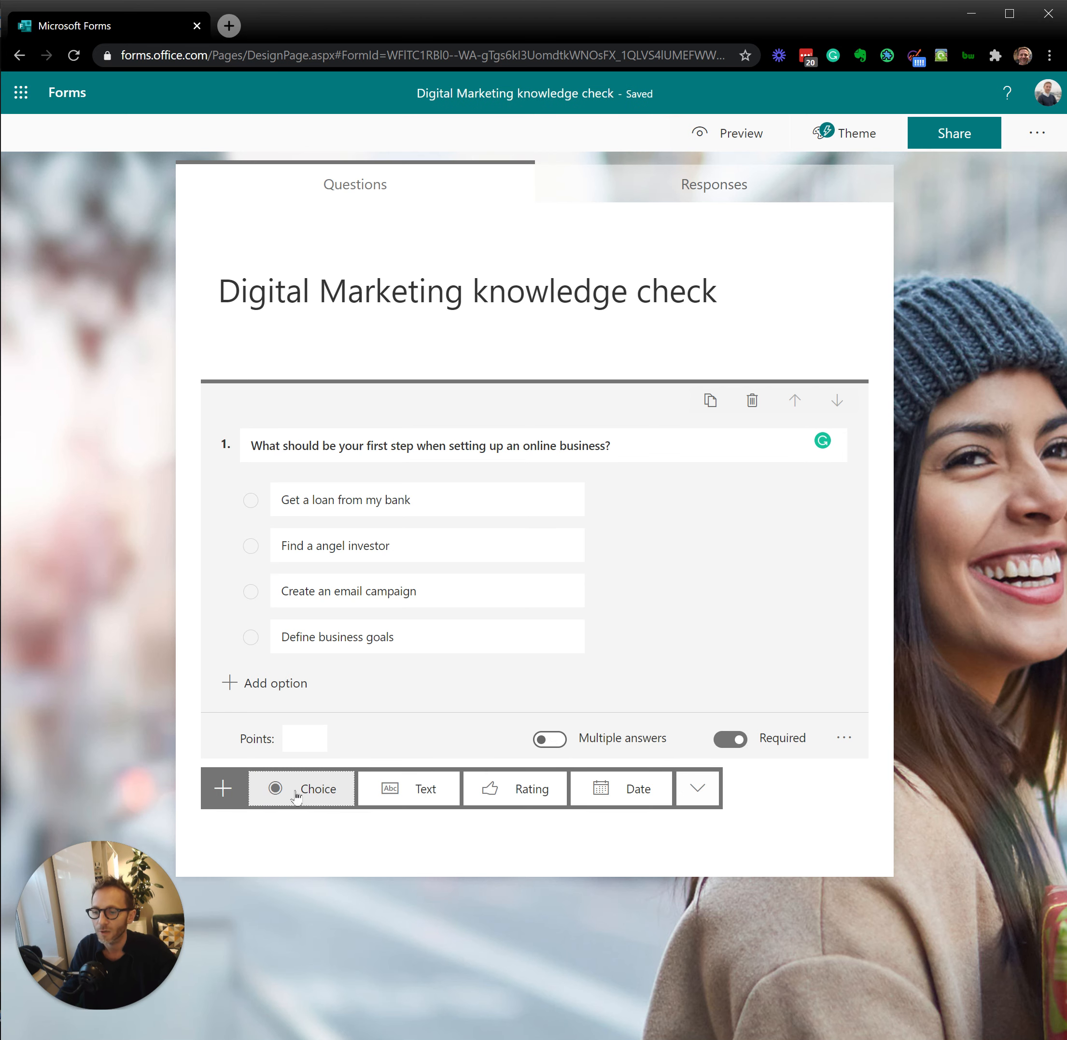
pyautogui.click(326, 794)
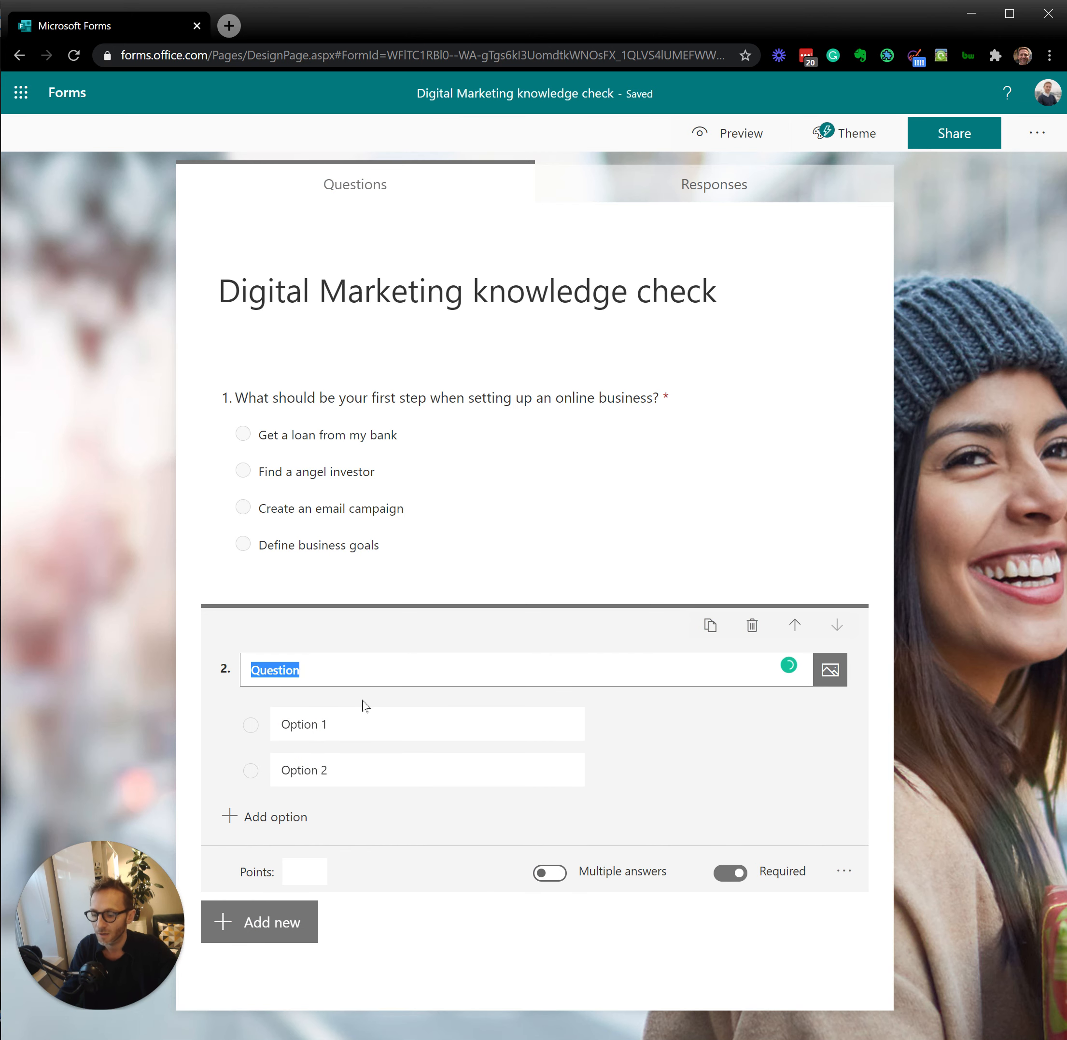
pyautogui.write('H')
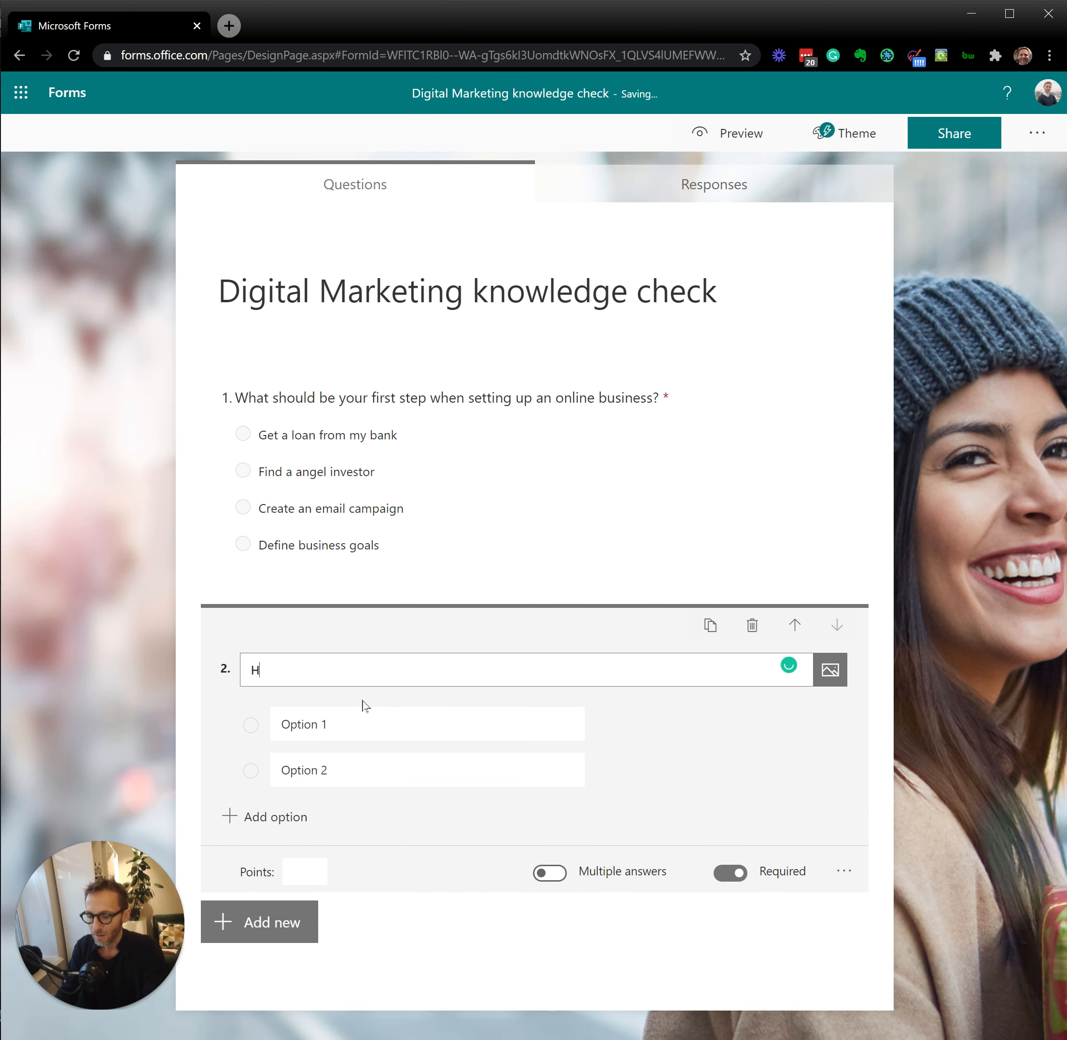
pyautogui.write('ow ca')
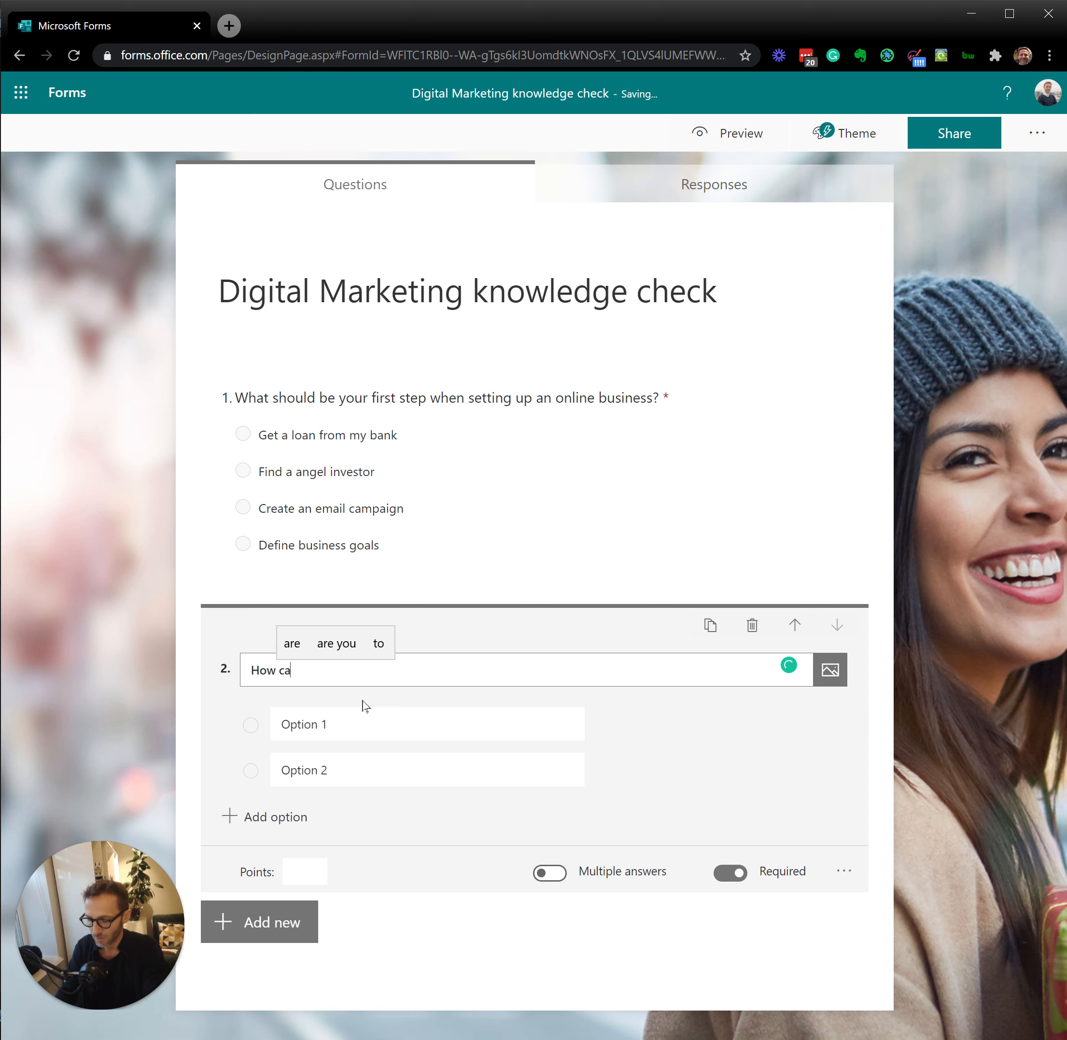
pyautogui.write('n you cre')
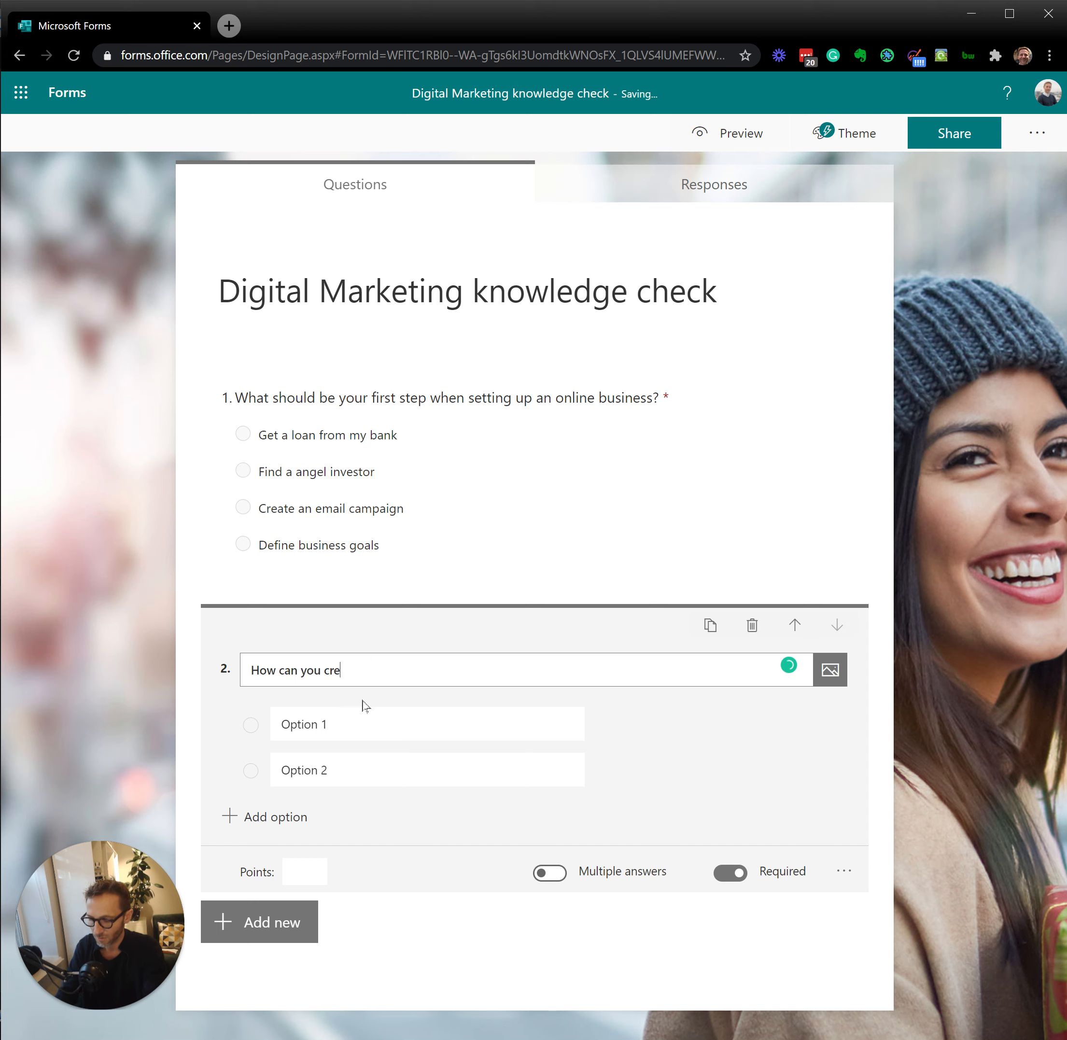
pyautogui.write('ate a websit')
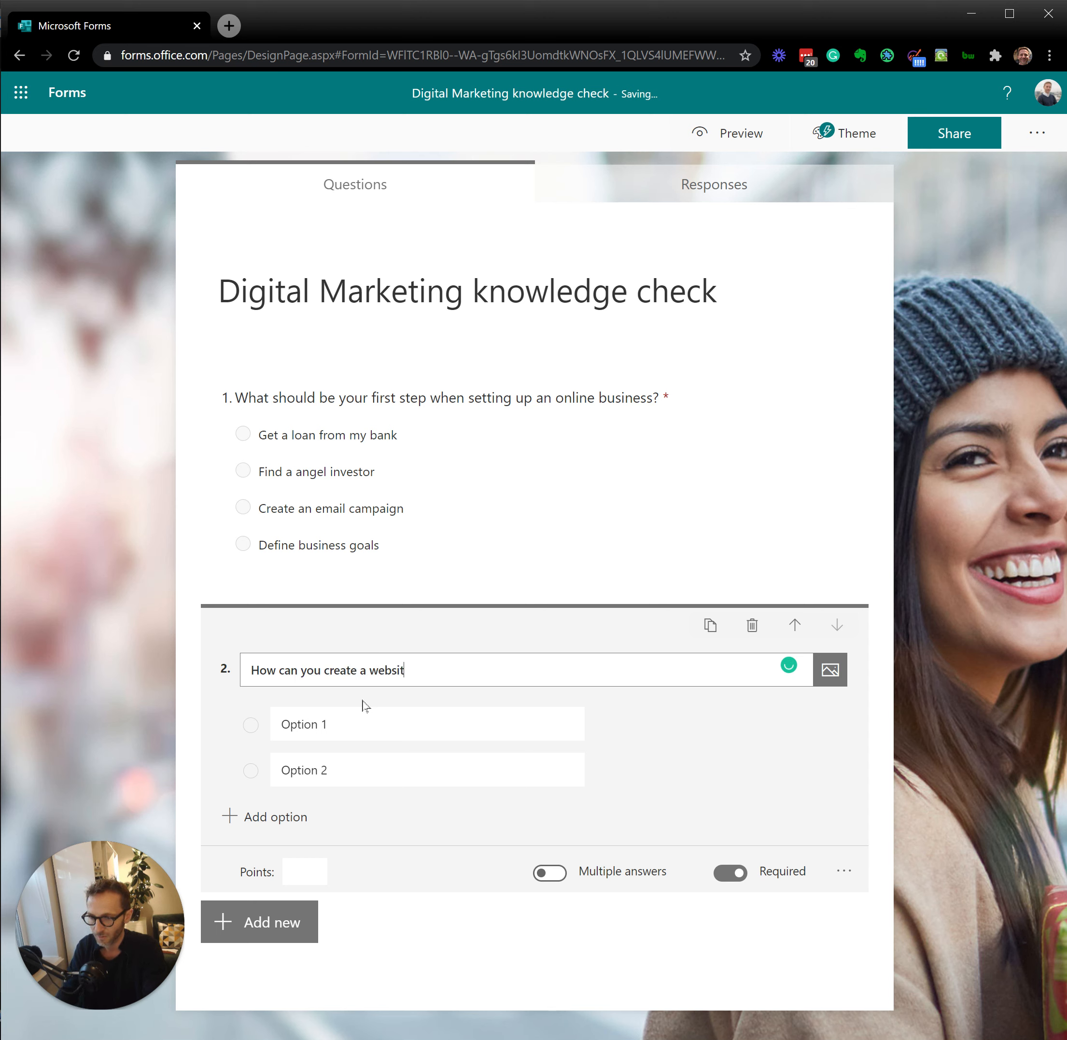
pyautogui.write('e quick')
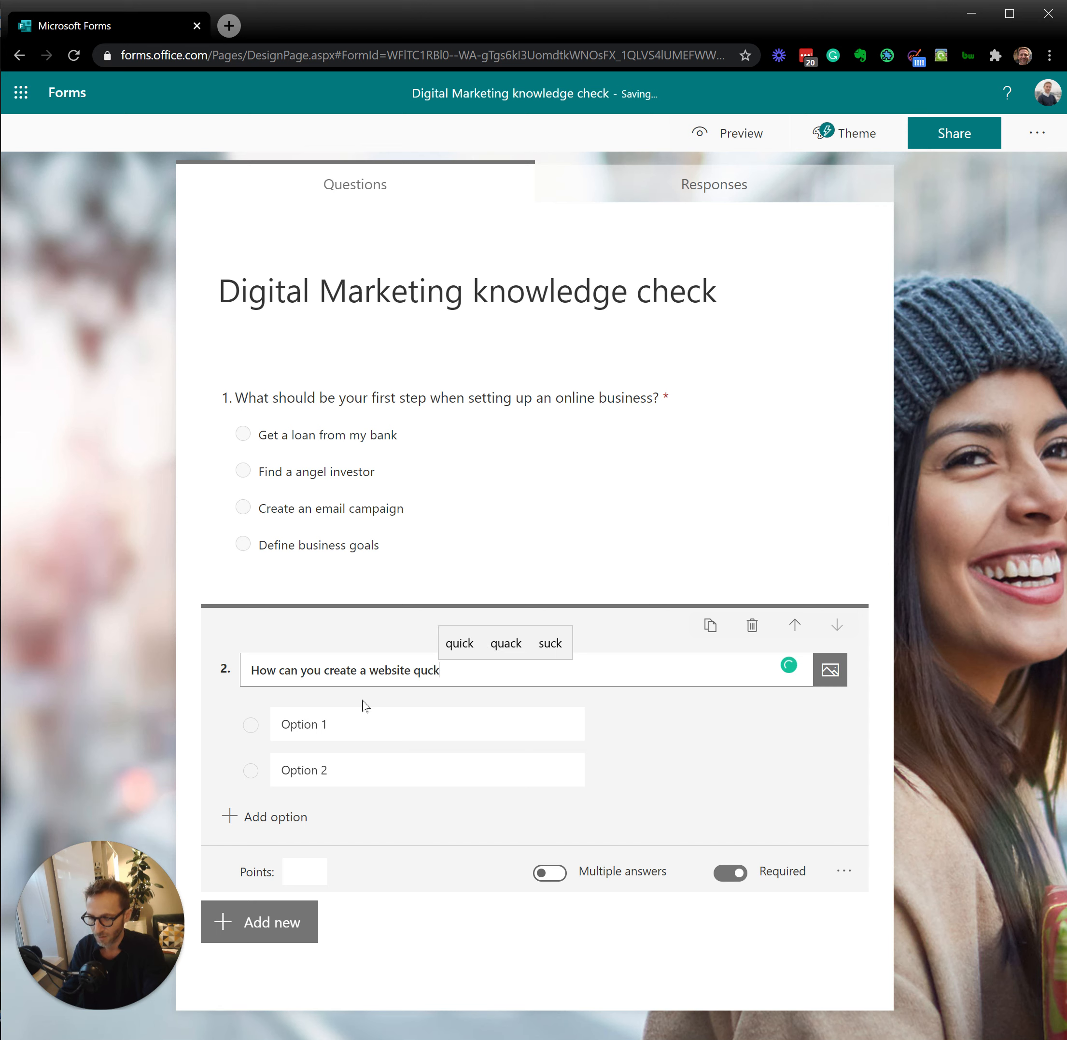
pyautogui.write('ly ')
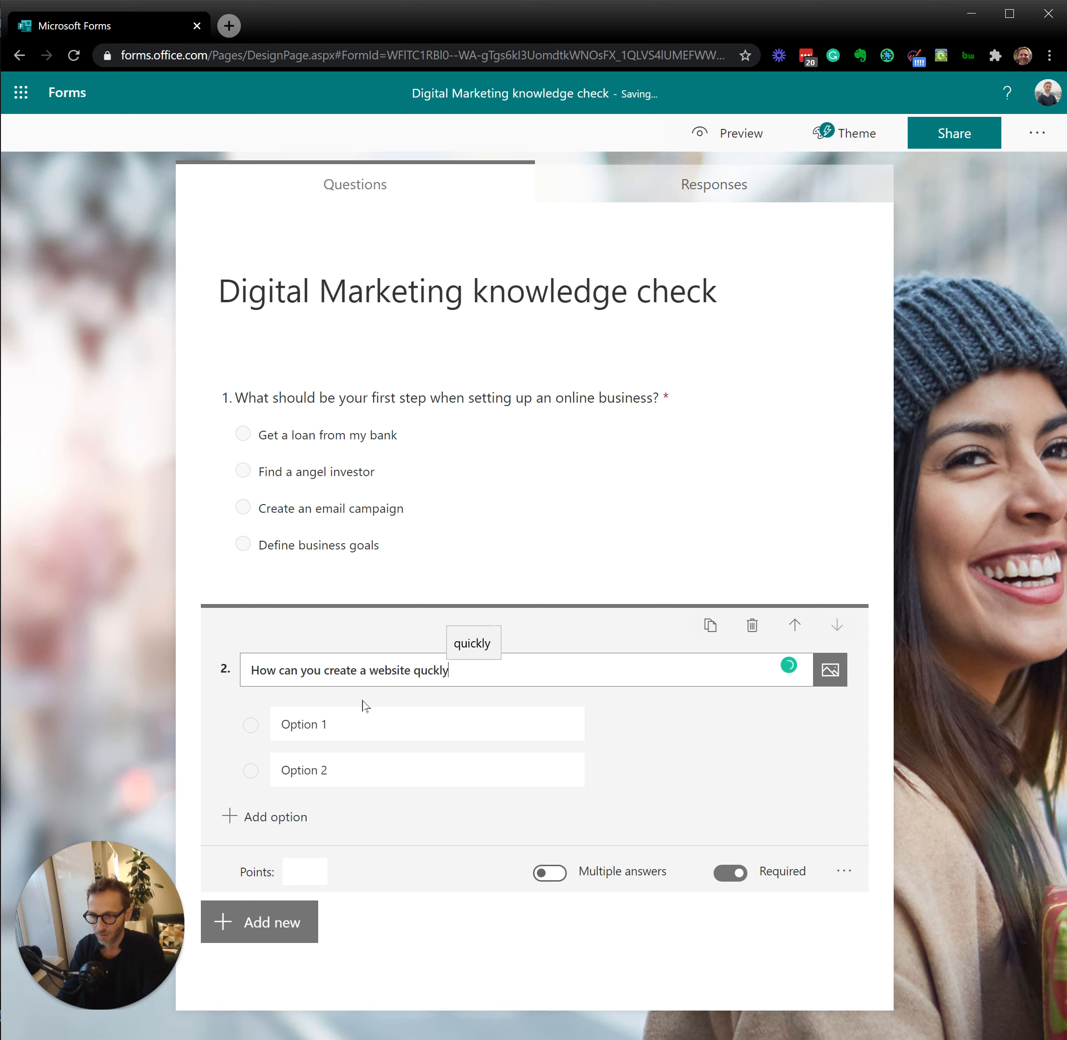
pyautogui.write('?')
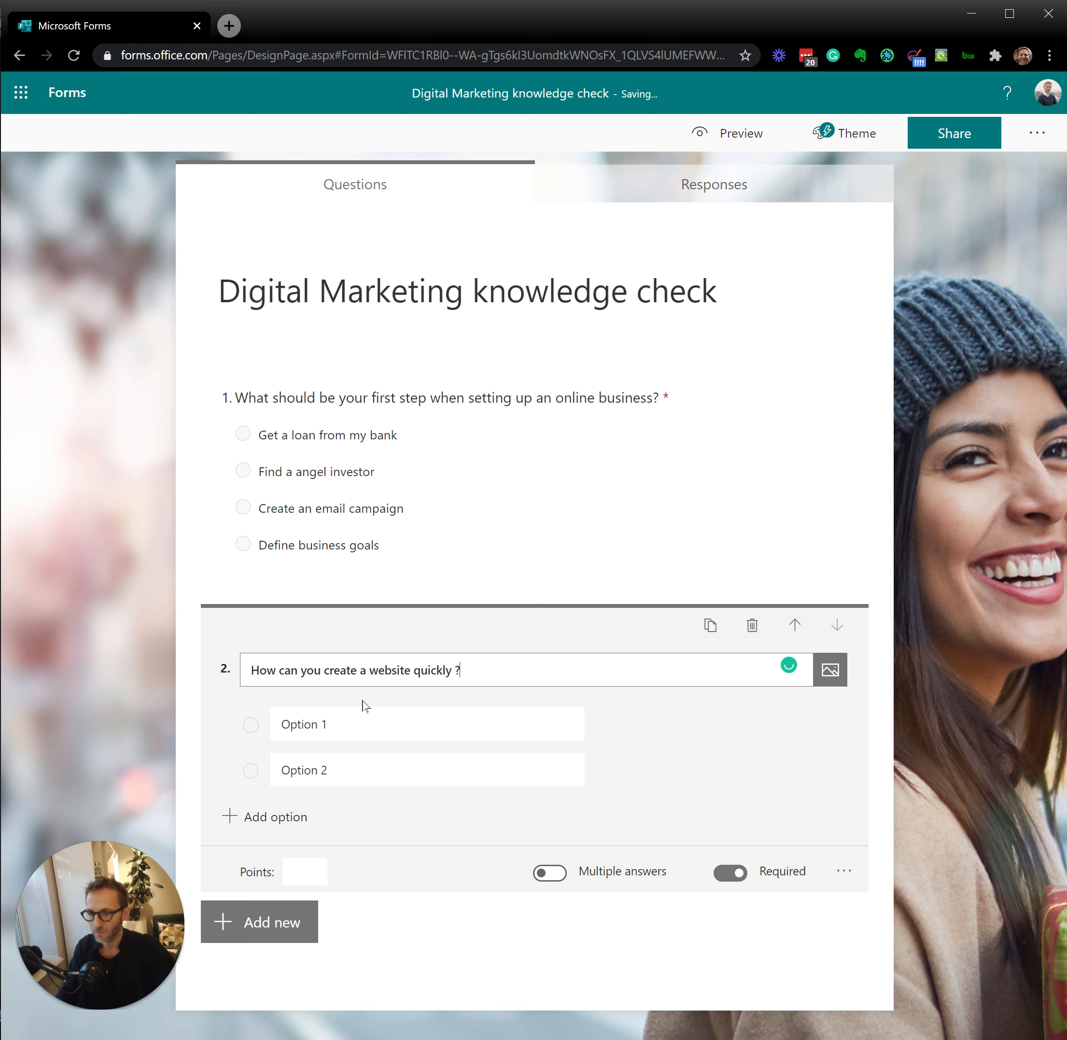
# Step: Fill question 2's answer options with "SquareSpace" and "Call a Wordpress developer", and add a third option
pyautogui.click(364, 728)
pyautogui.write('S')
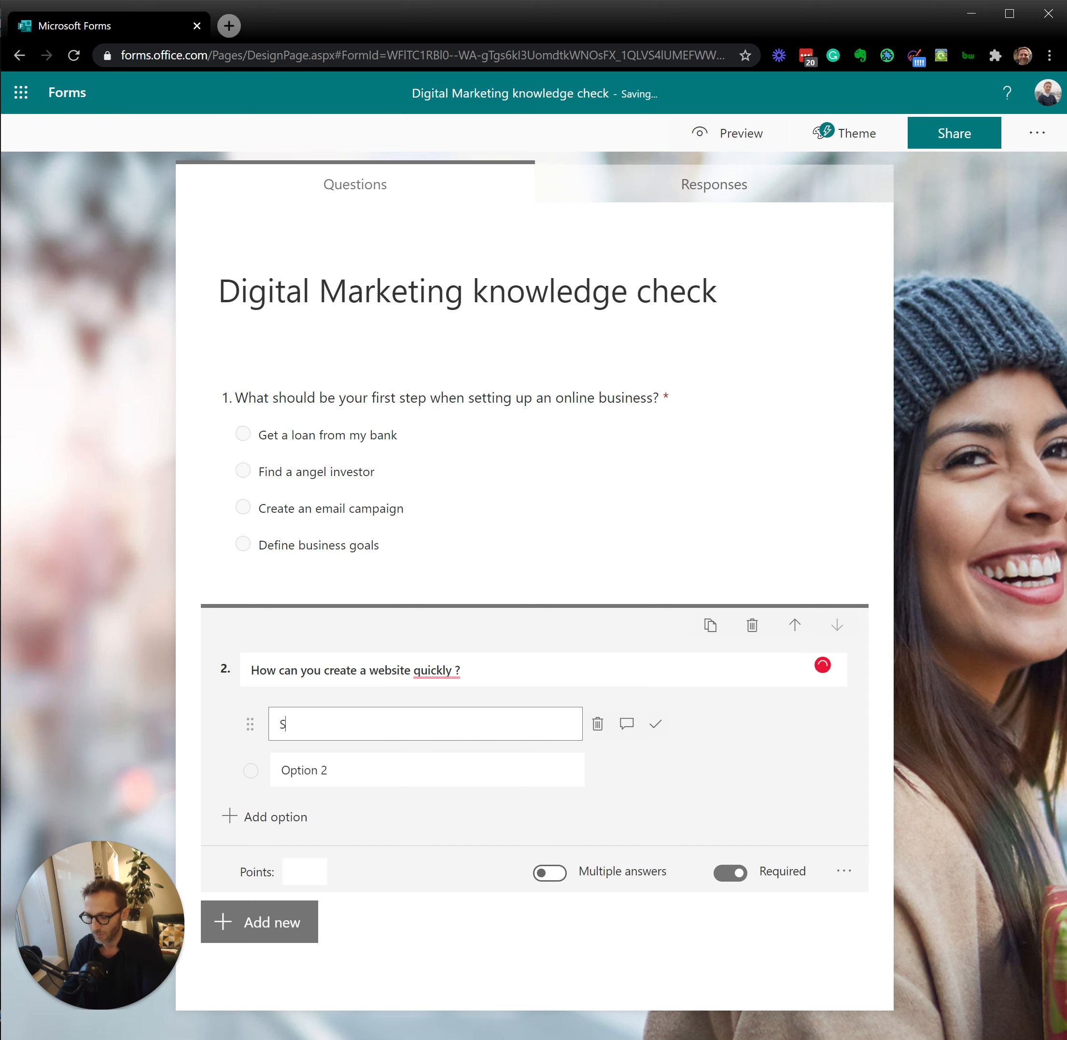
pyautogui.write('quareSpace')
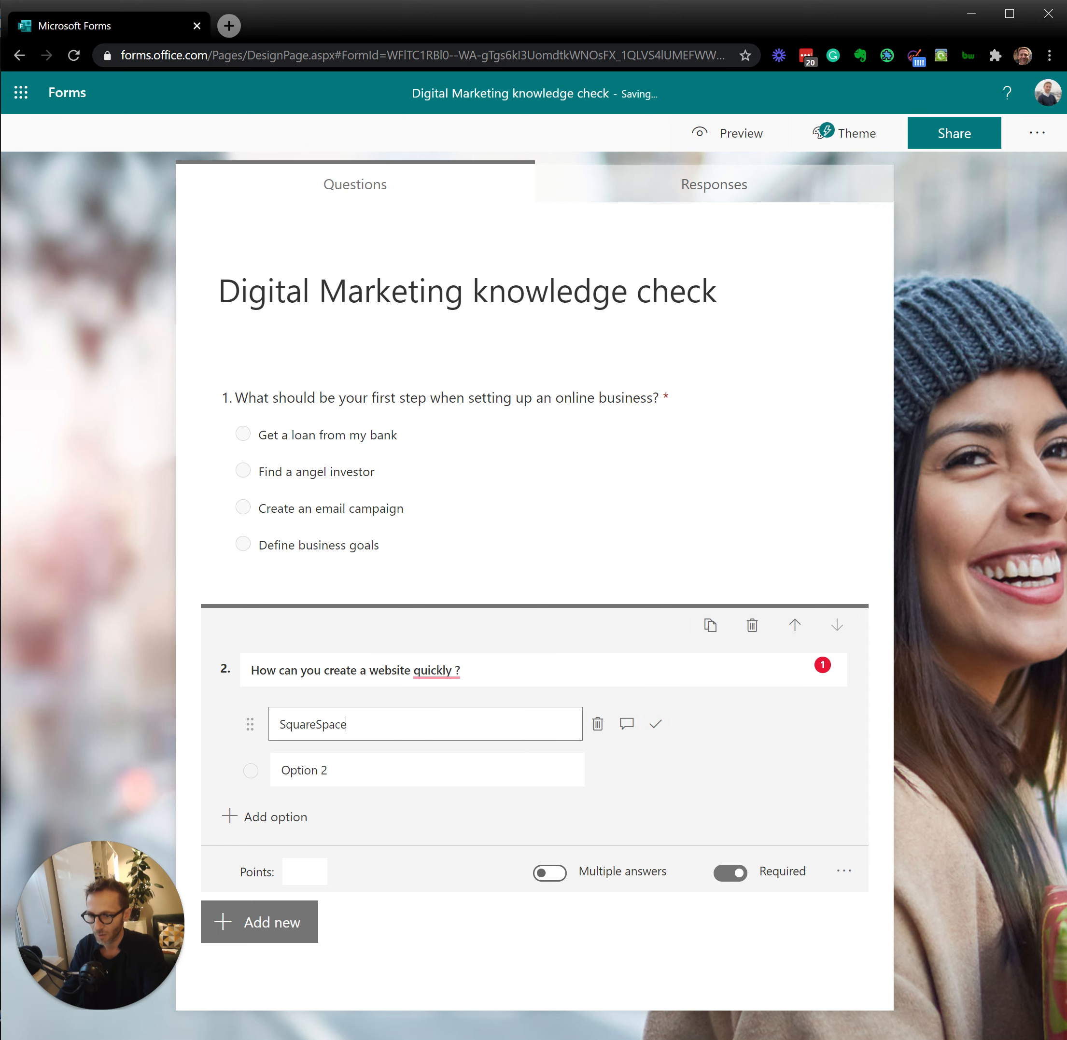
pyautogui.press('Tab')
pyautogui.write('Wordpress')
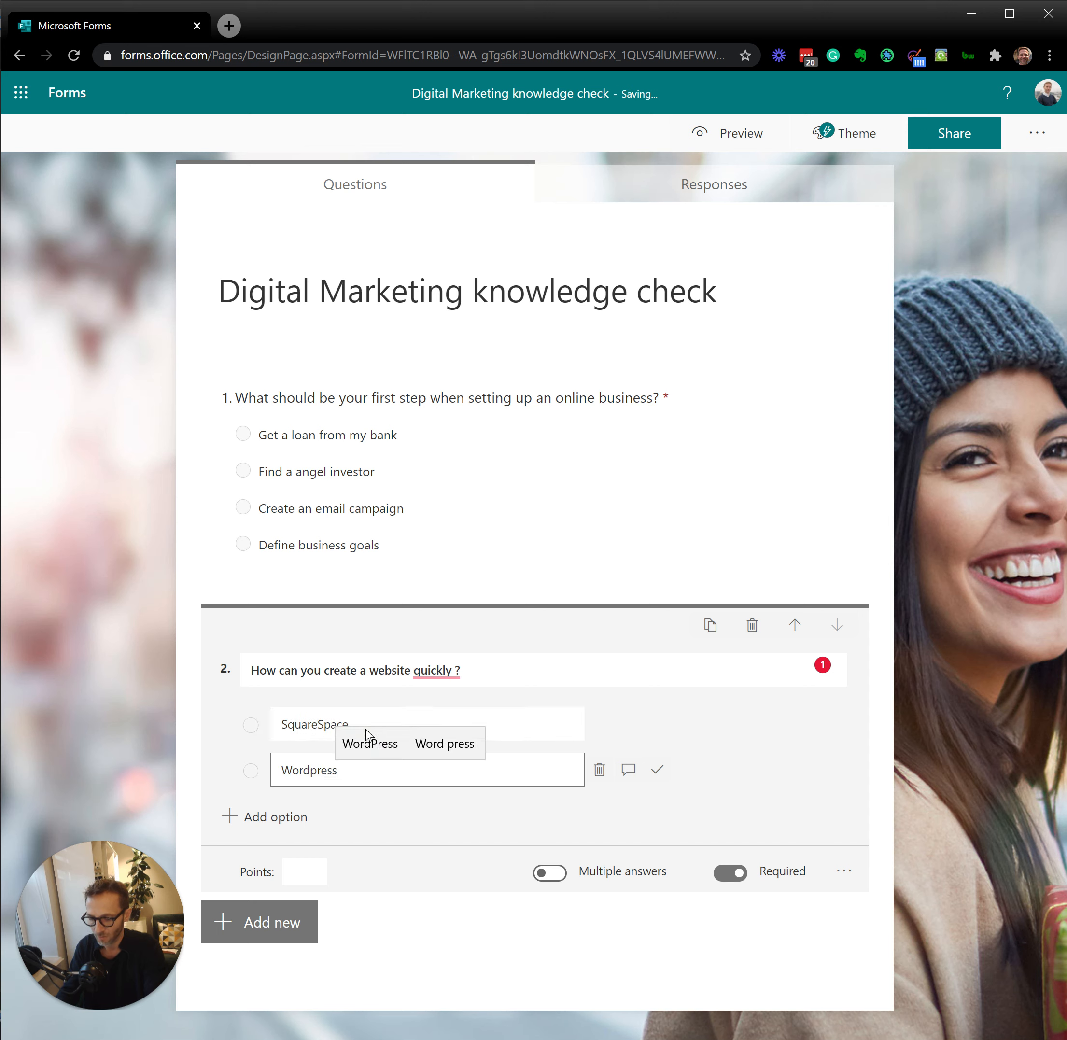
pyautogui.press('Home')
pyautogui.write('Call a')
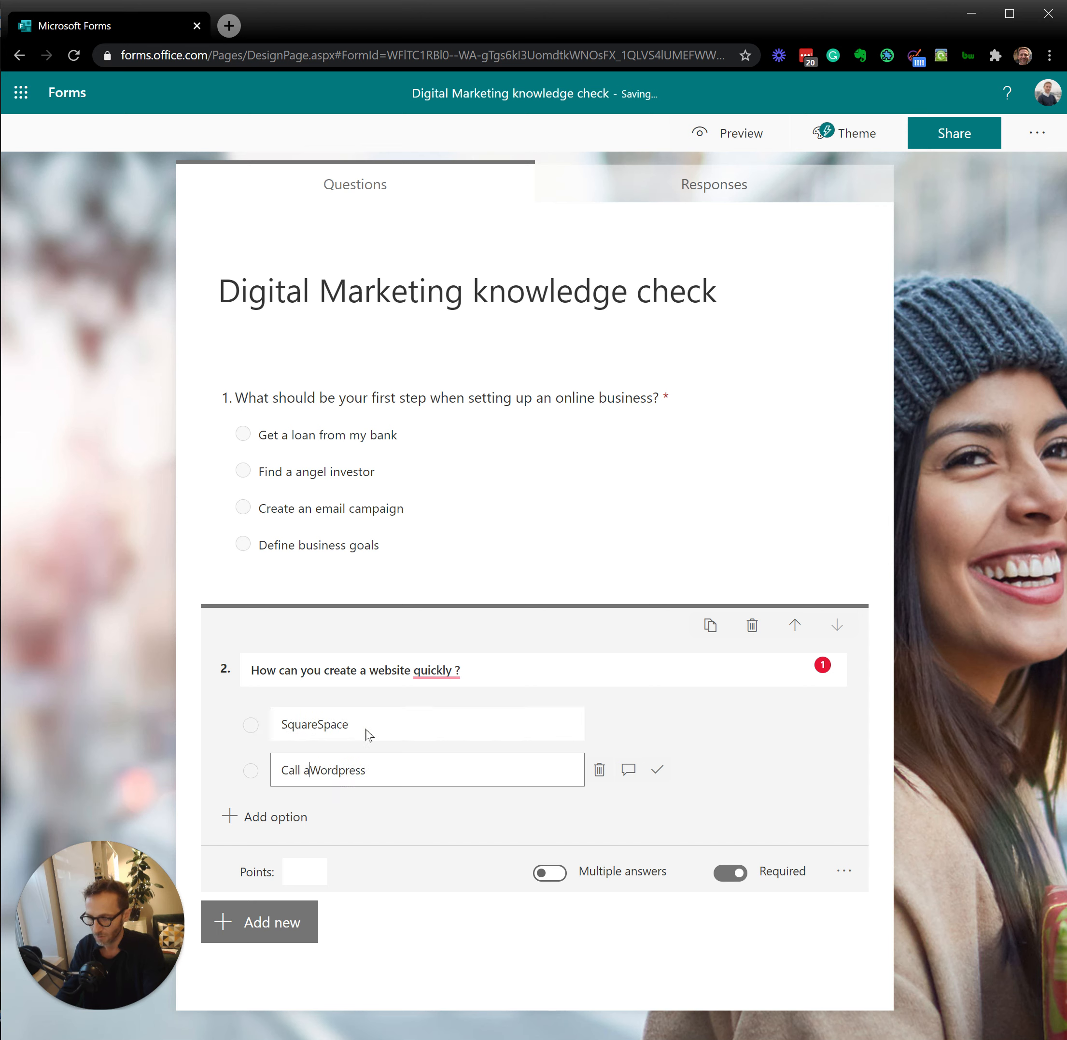
pyautogui.press('End')
pyautogui.write('develop')
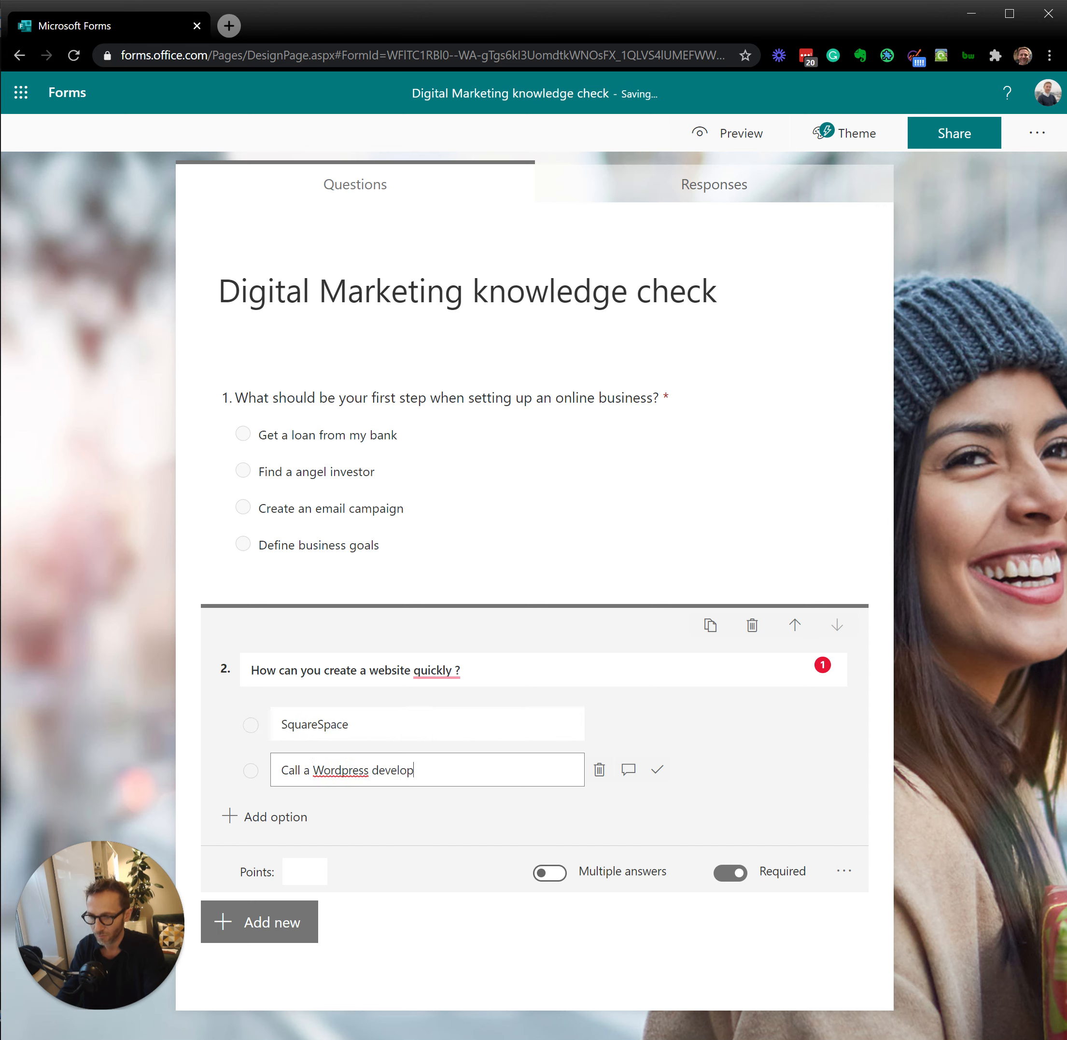
pyautogui.write('er')
pyautogui.press('Return')
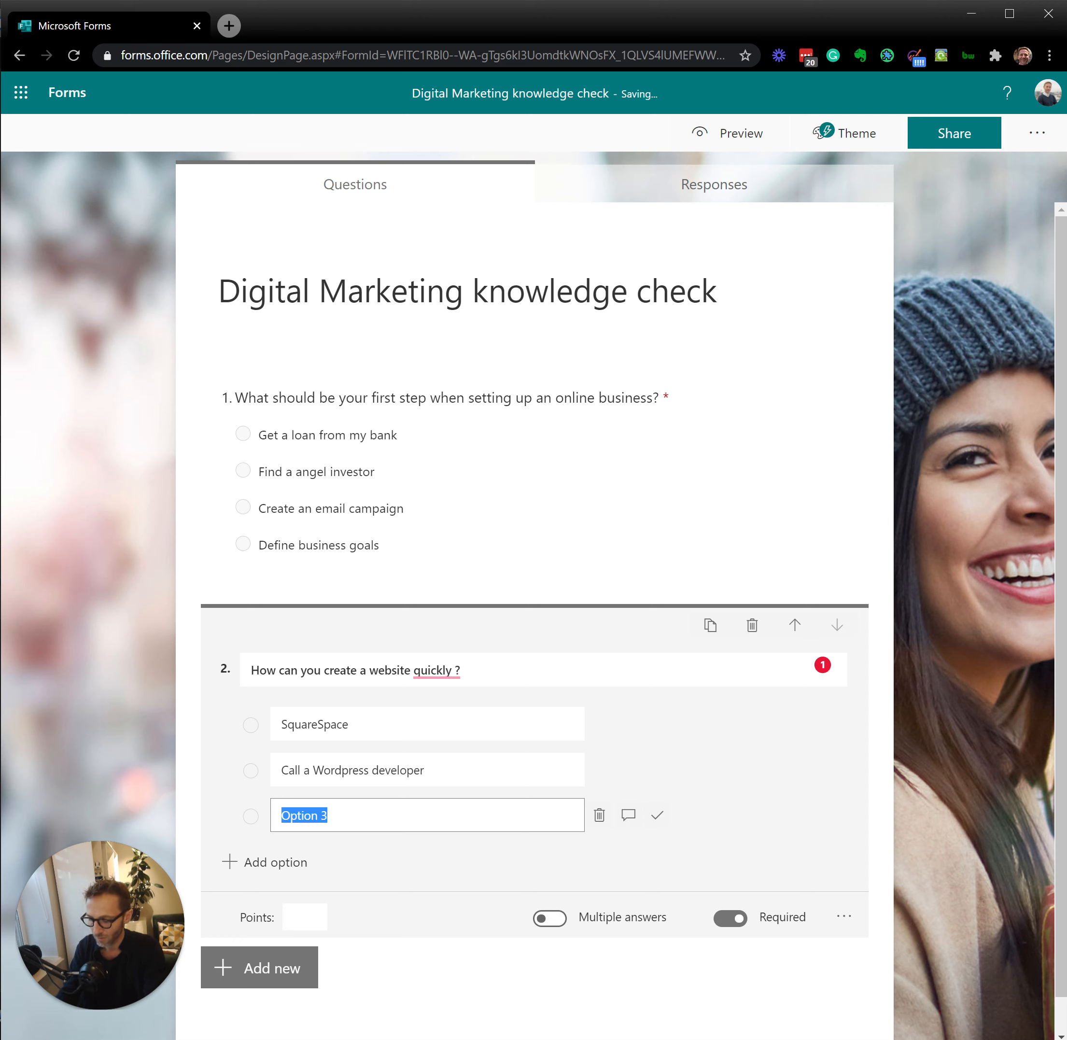
# Step: Fill question 2's third answer option with "Use Google my business"
pyautogui.write('Use googe ')
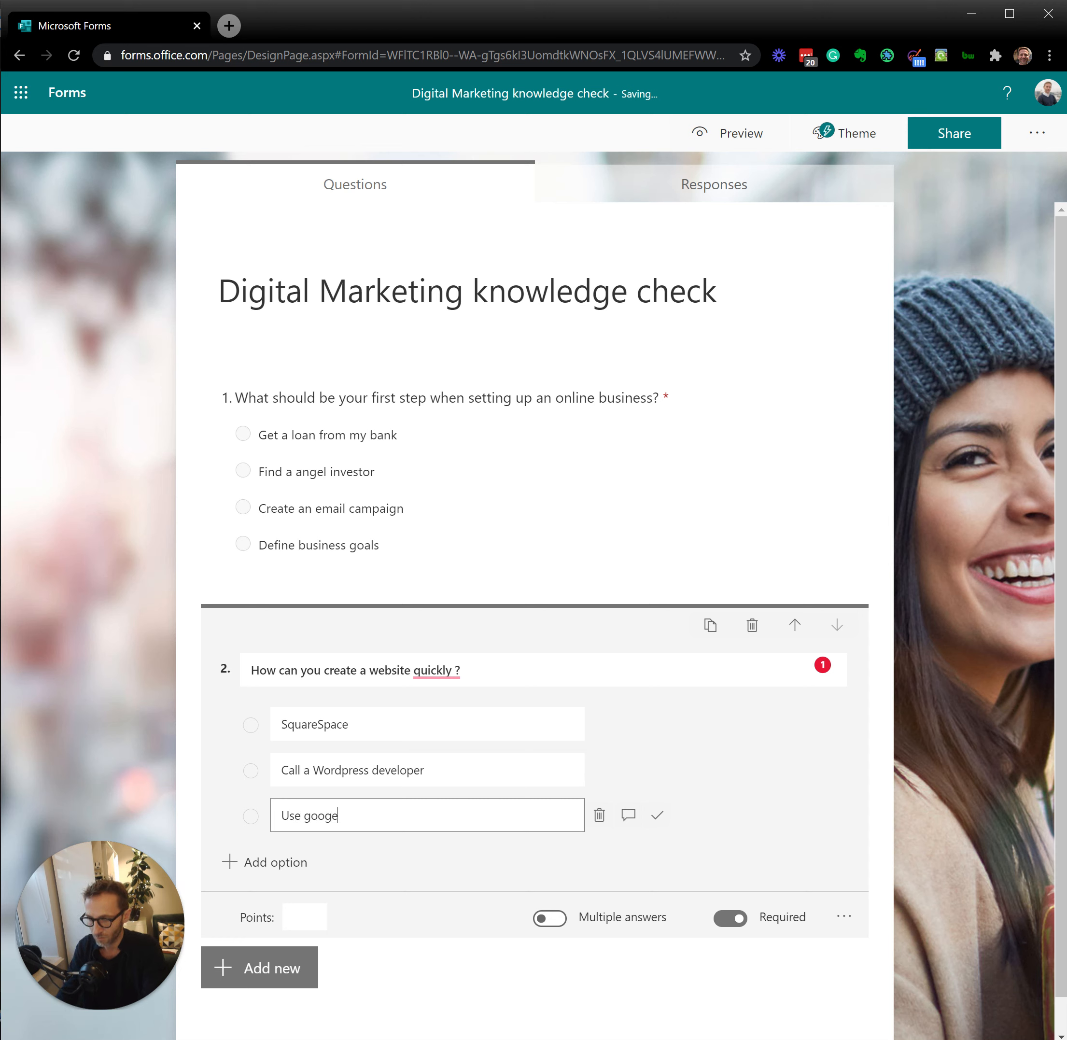
pyautogui.write('my business')
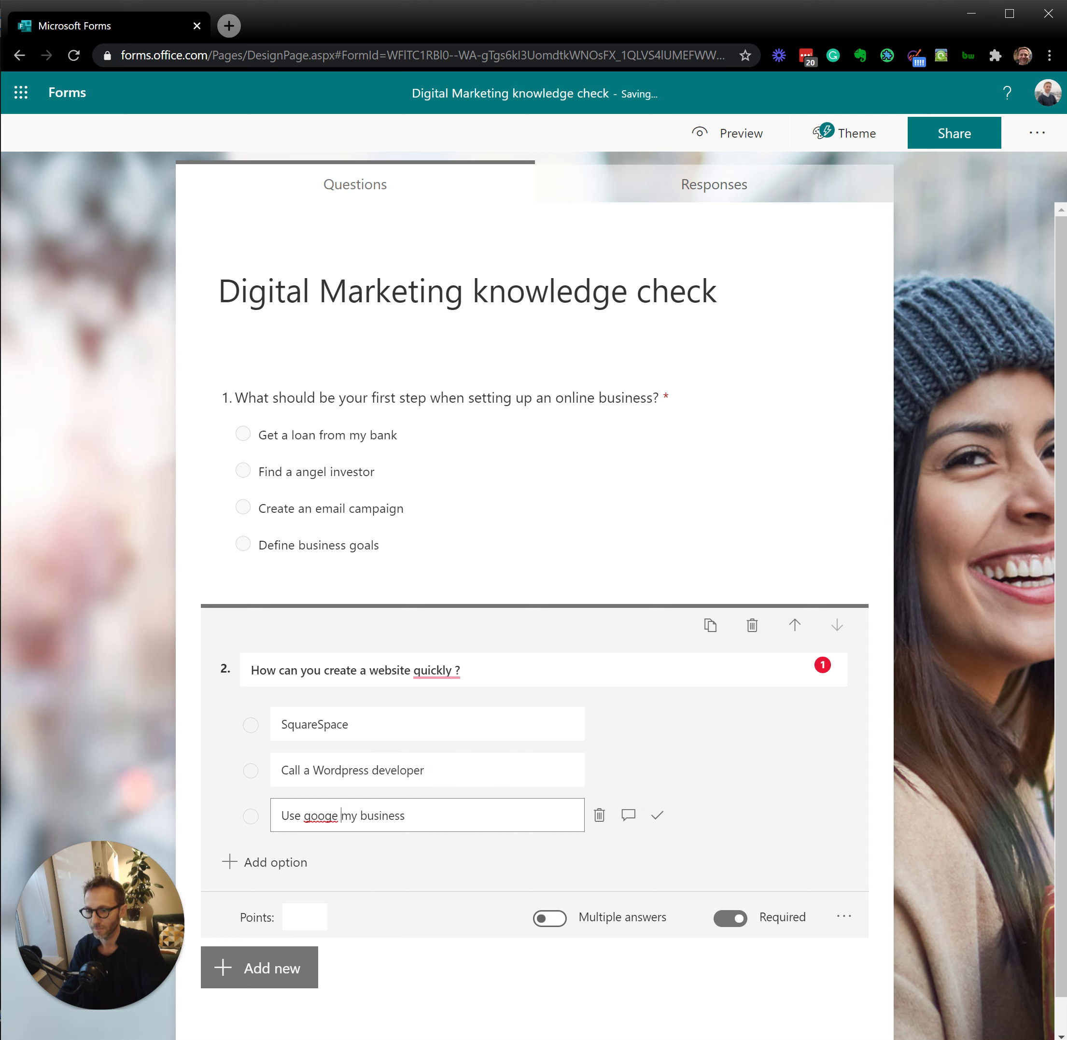
pyautogui.doubleClick(320, 816)
pyautogui.write('Google')
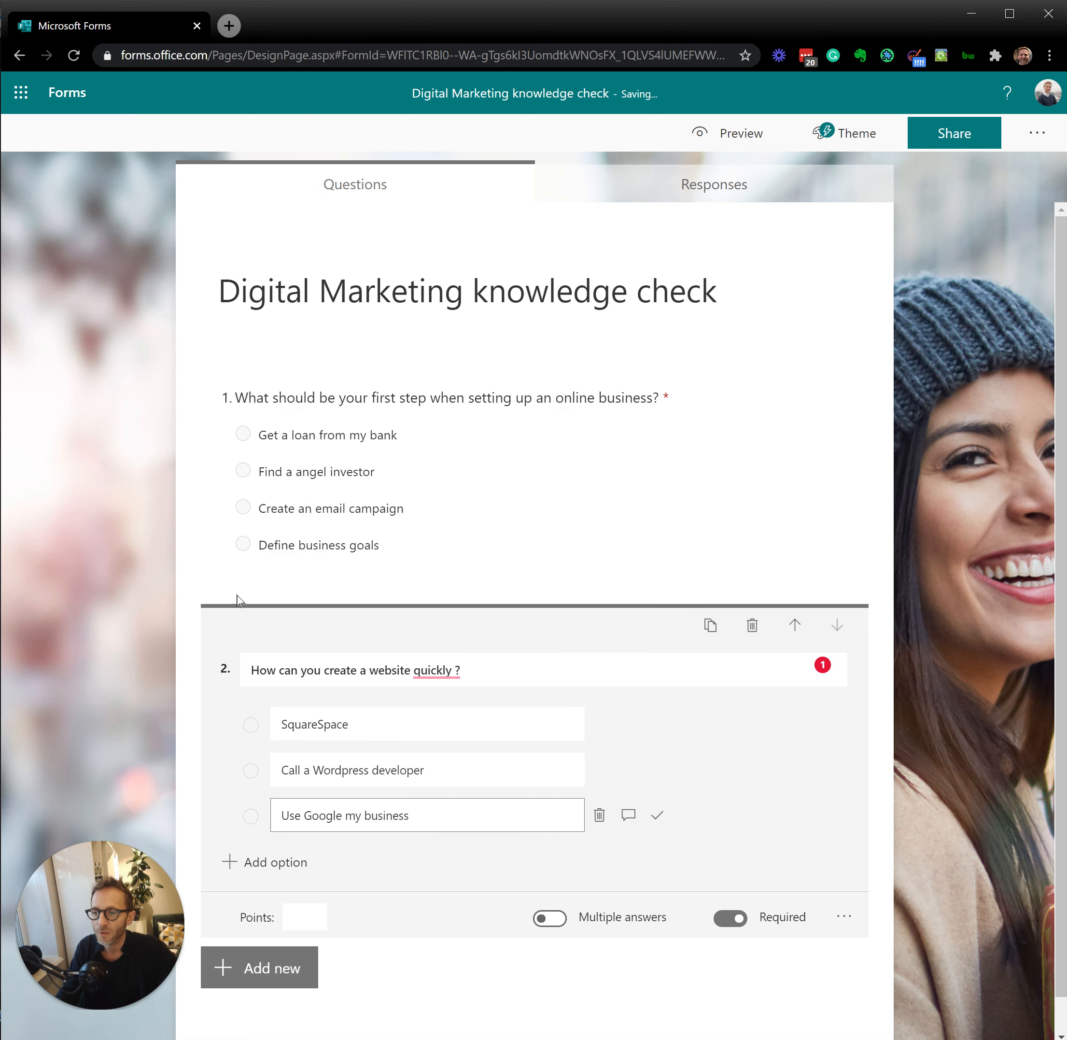
# Step: Preview the quiz, submit a response with "Find a angel investor" and "Use Google my business", and view its results before returning to editing
pyautogui.click(748, 134)
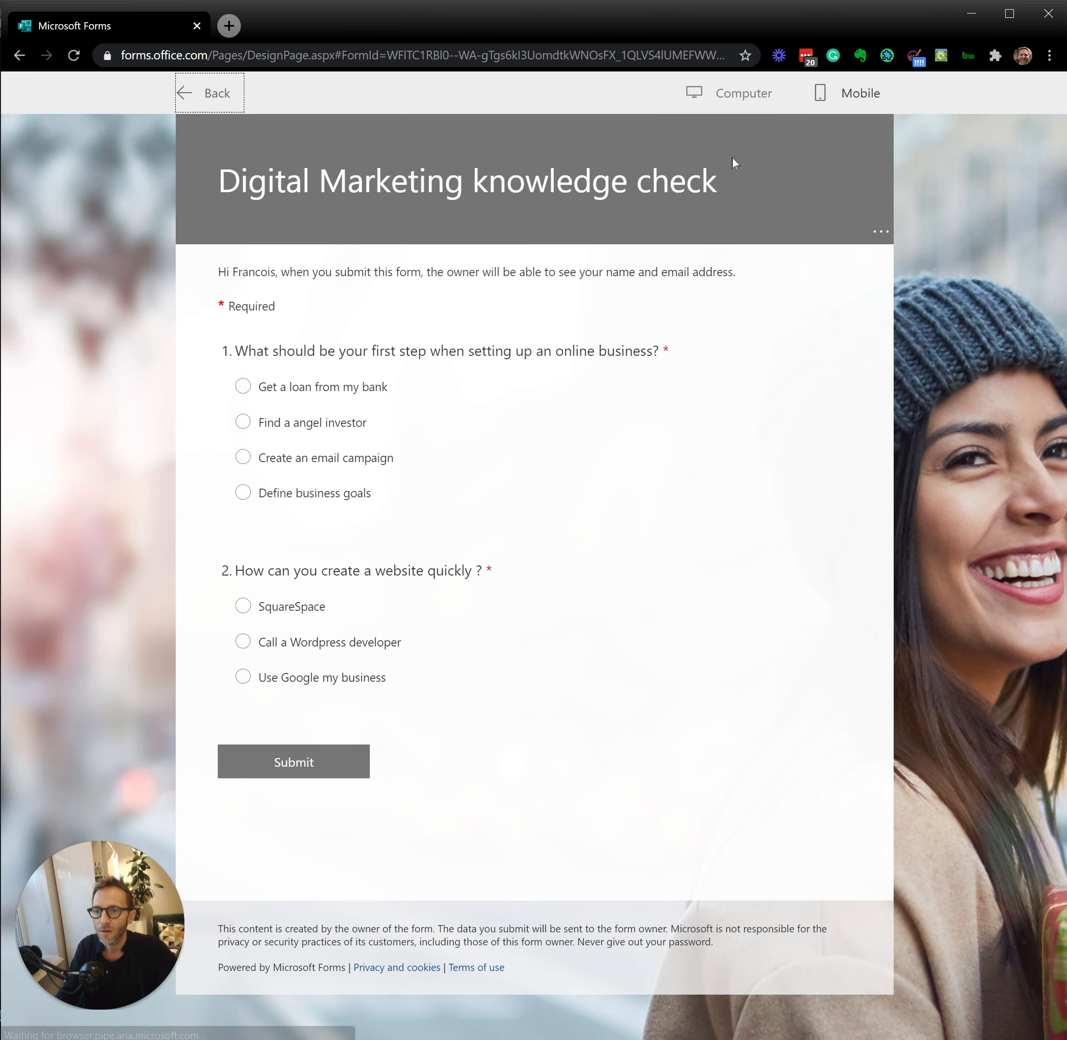
pyautogui.click(359, 422)
pyautogui.click(314, 681)
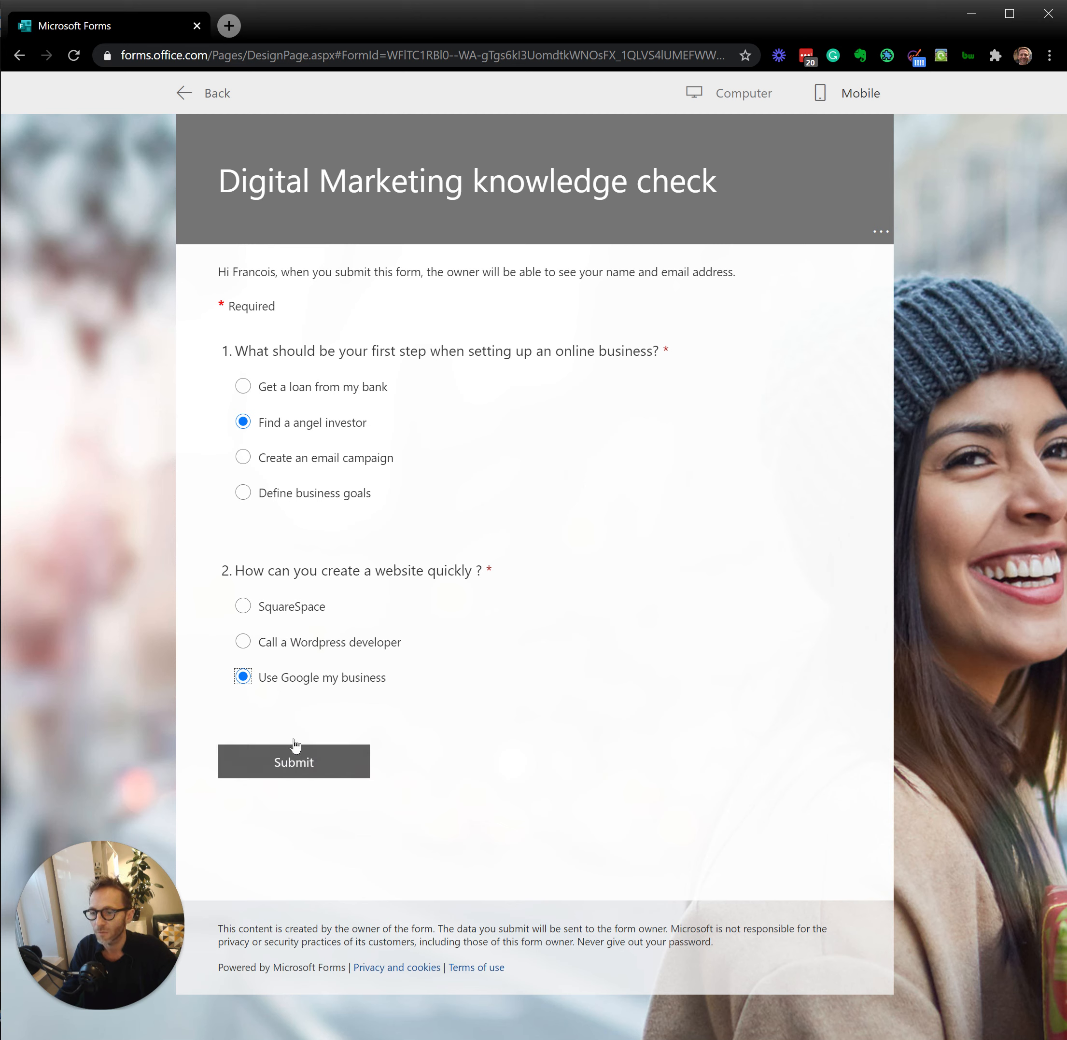
pyautogui.click(307, 769)
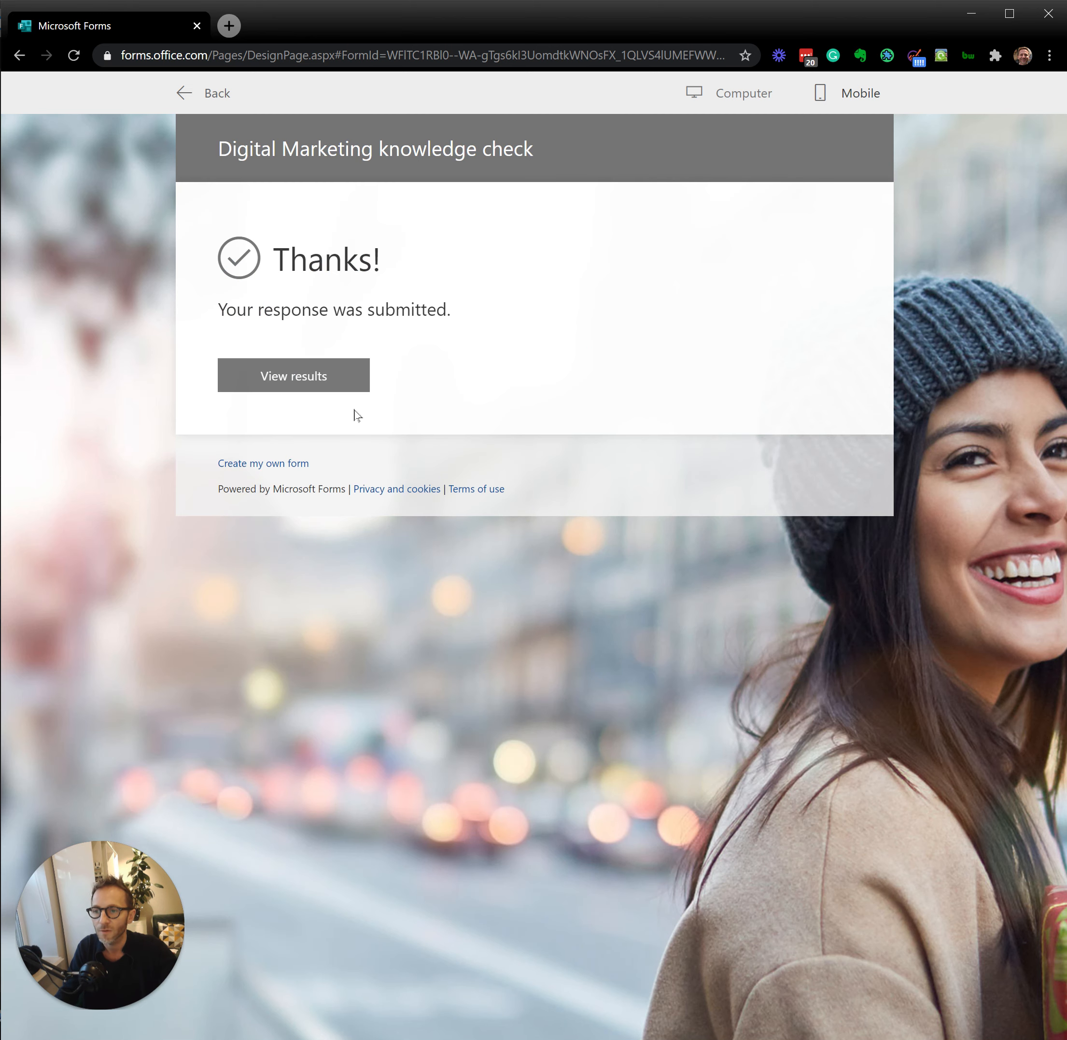
pyautogui.click(304, 381)
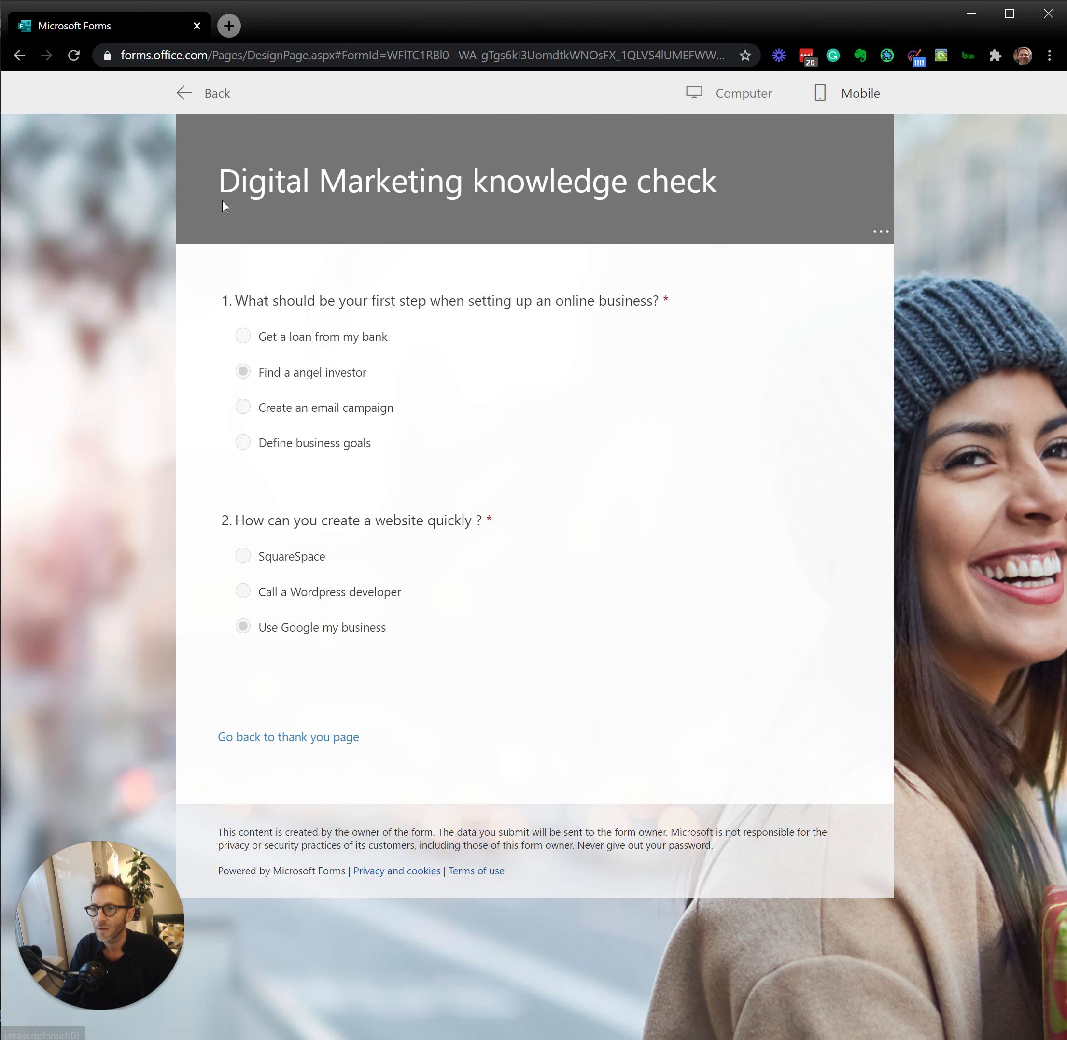
pyautogui.click(200, 92)
# Step: Mark "Define business goals" as the correct answer to question 1
pyautogui.click(430, 463)
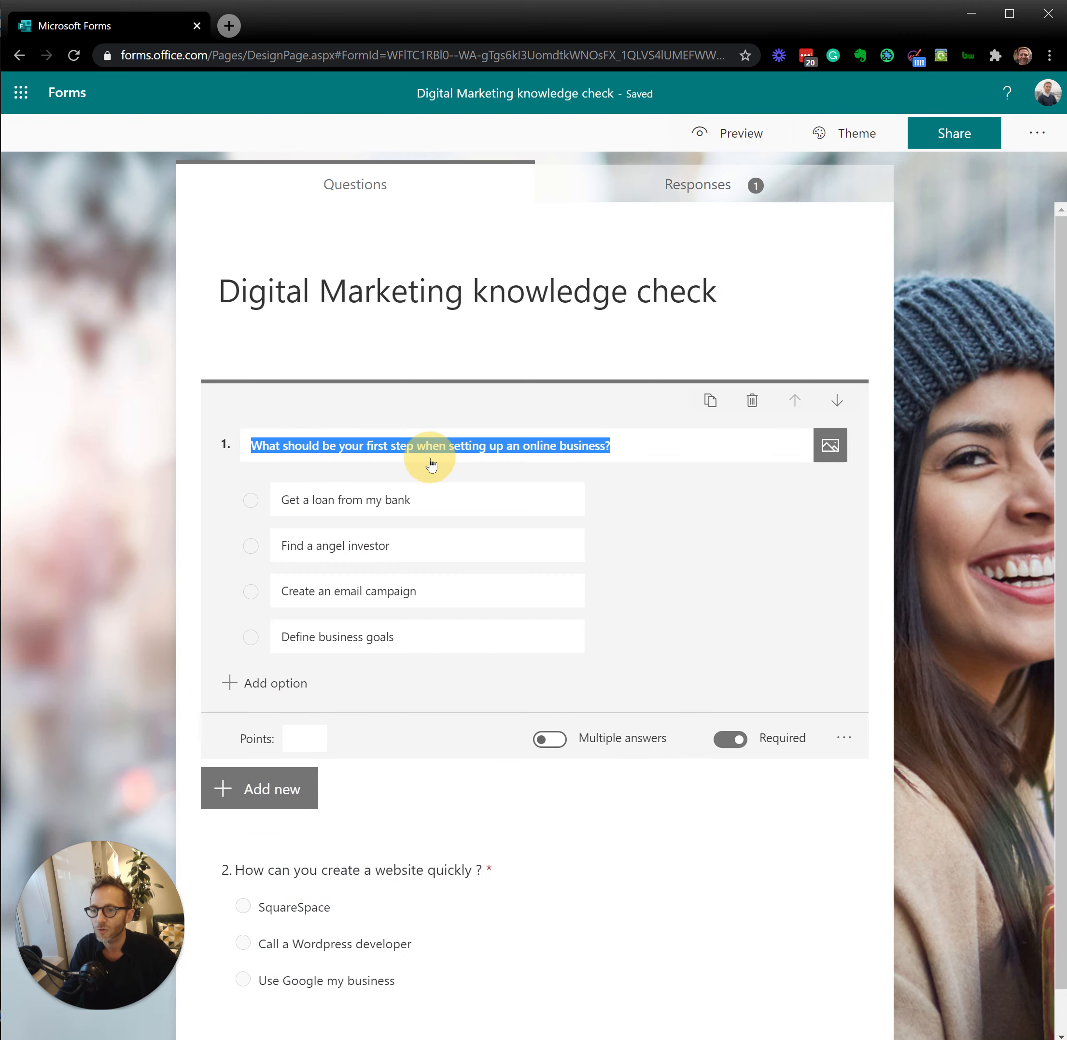
pyautogui.click(553, 547)
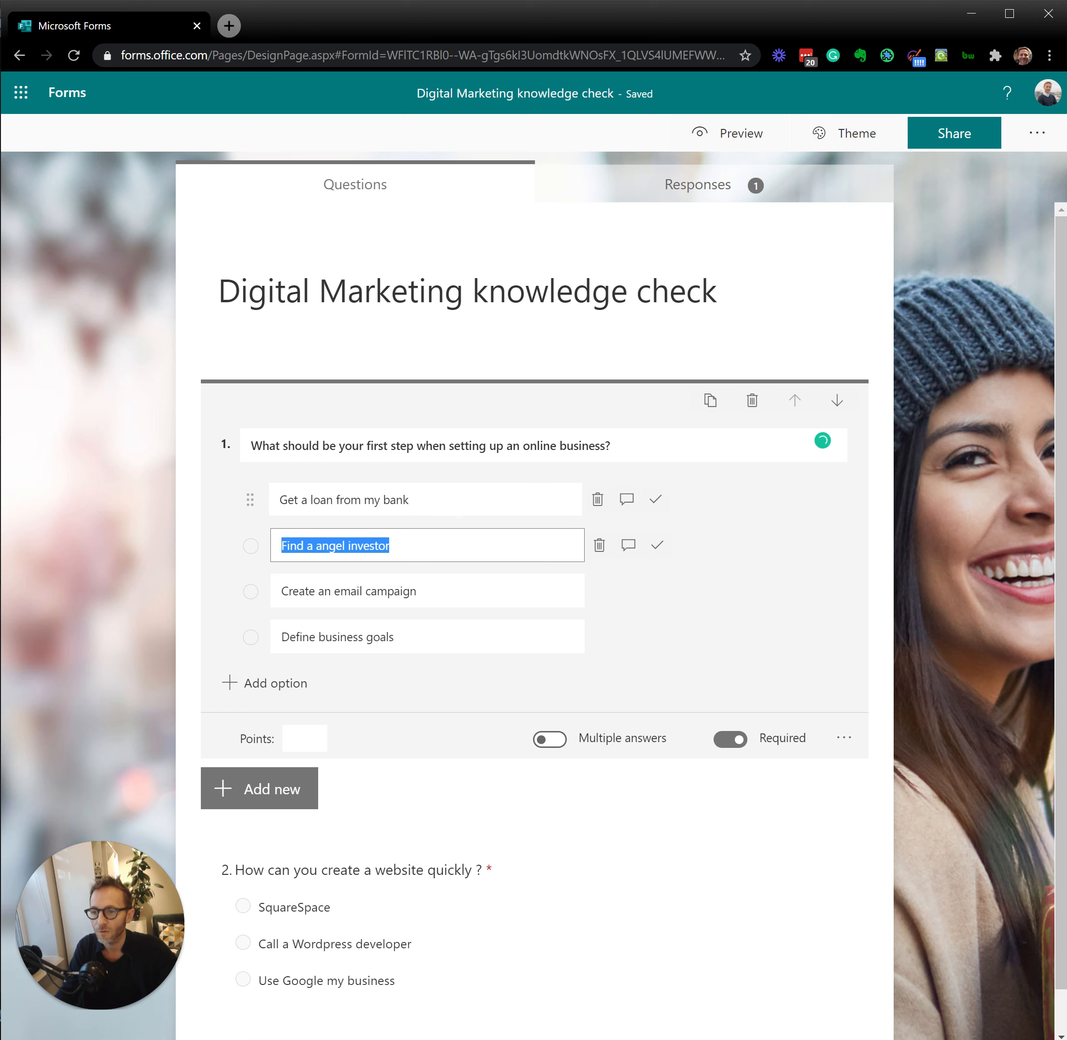
pyautogui.click(456, 643)
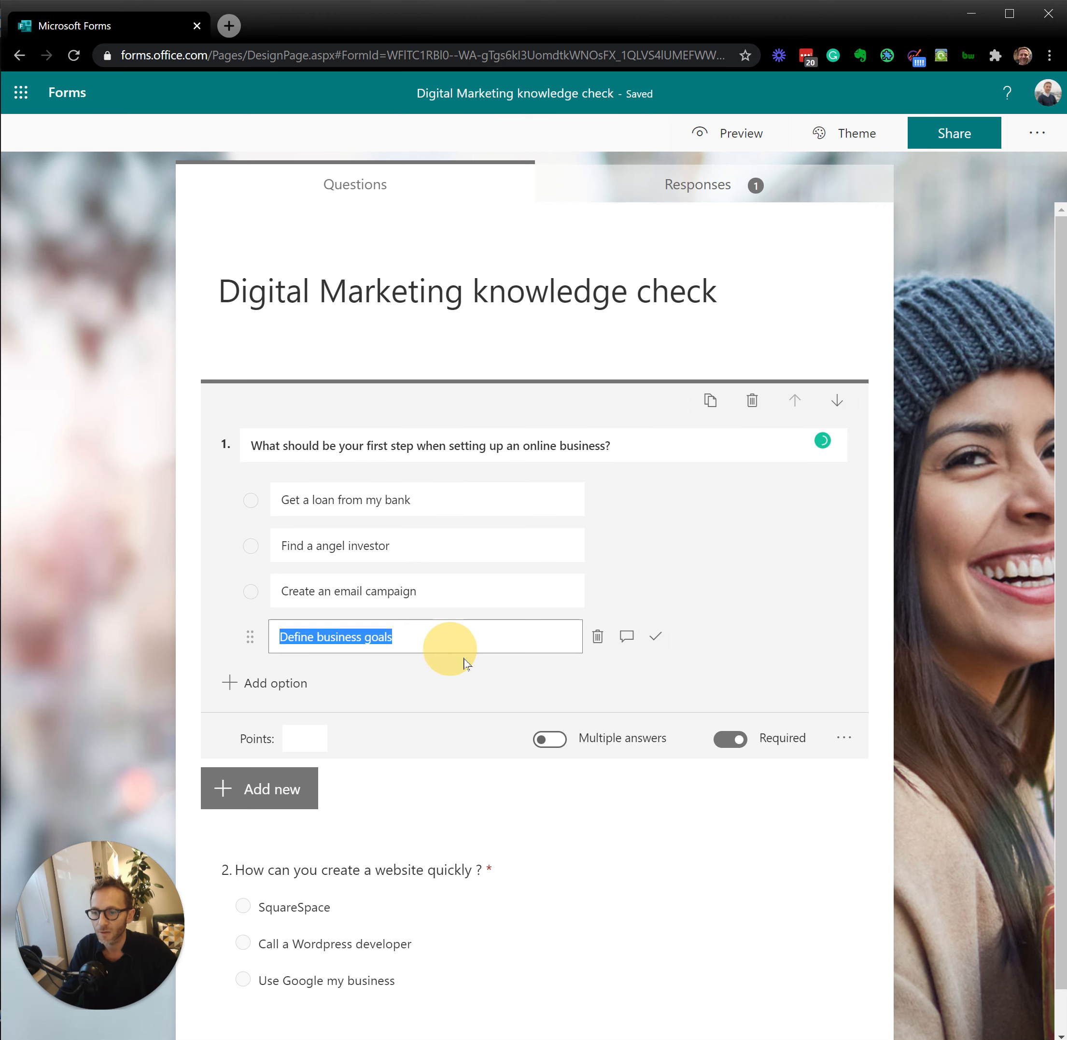
pyautogui.click(656, 639)
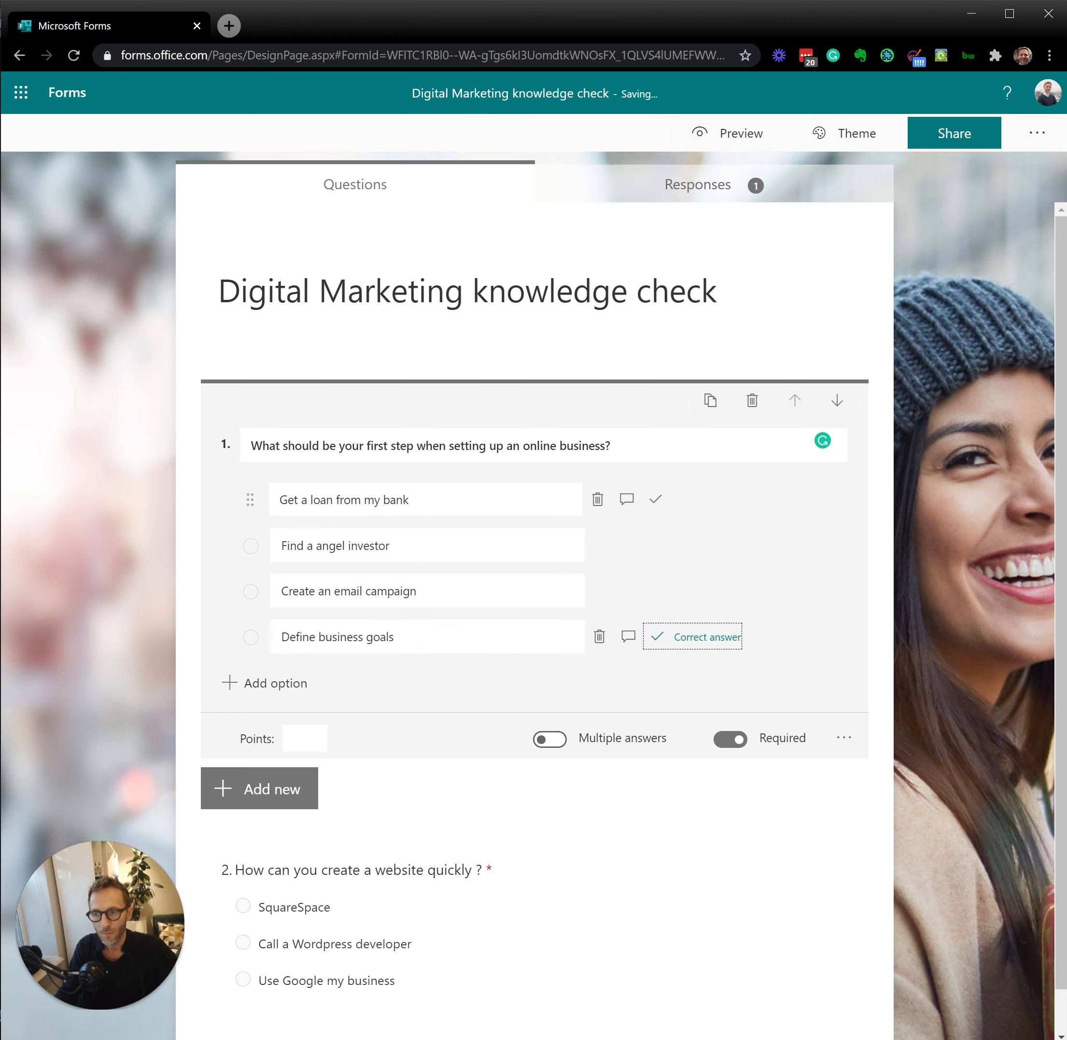
# Step: Add the respondent message "Wait a minute before thinking about money!" to the answer "Get a loan from my bank"
pyautogui.click(472, 497)
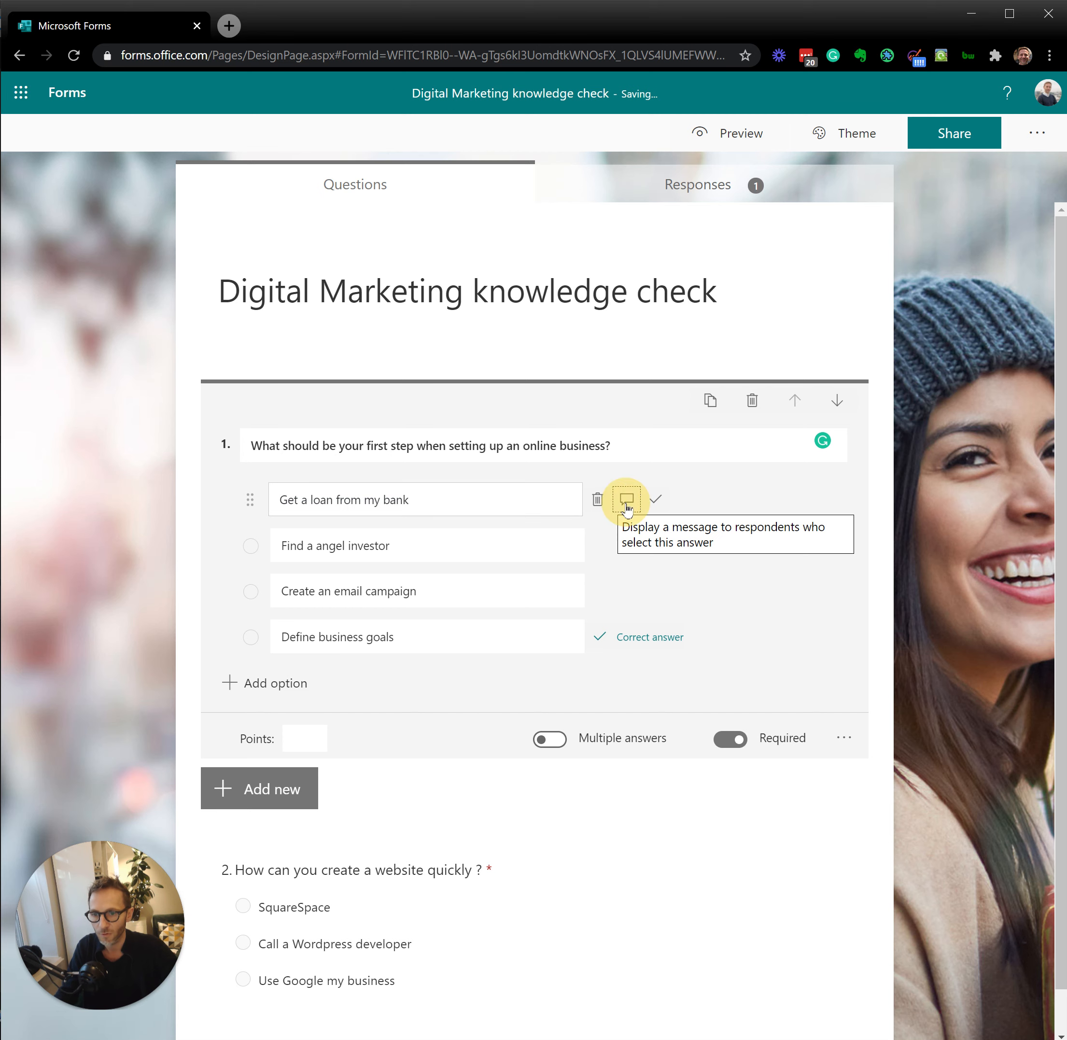
pyautogui.click(627, 500)
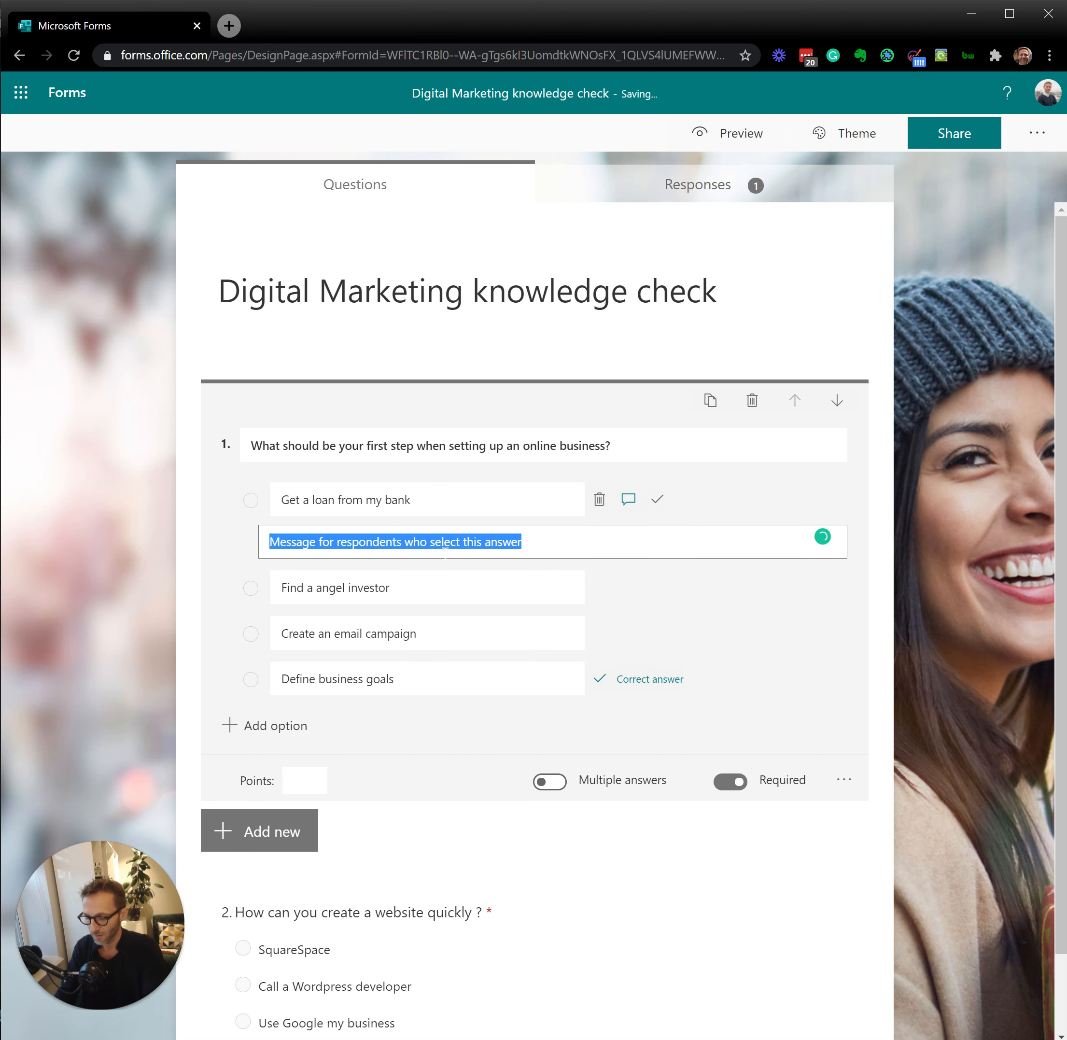
pyautogui.write('Wait a ')
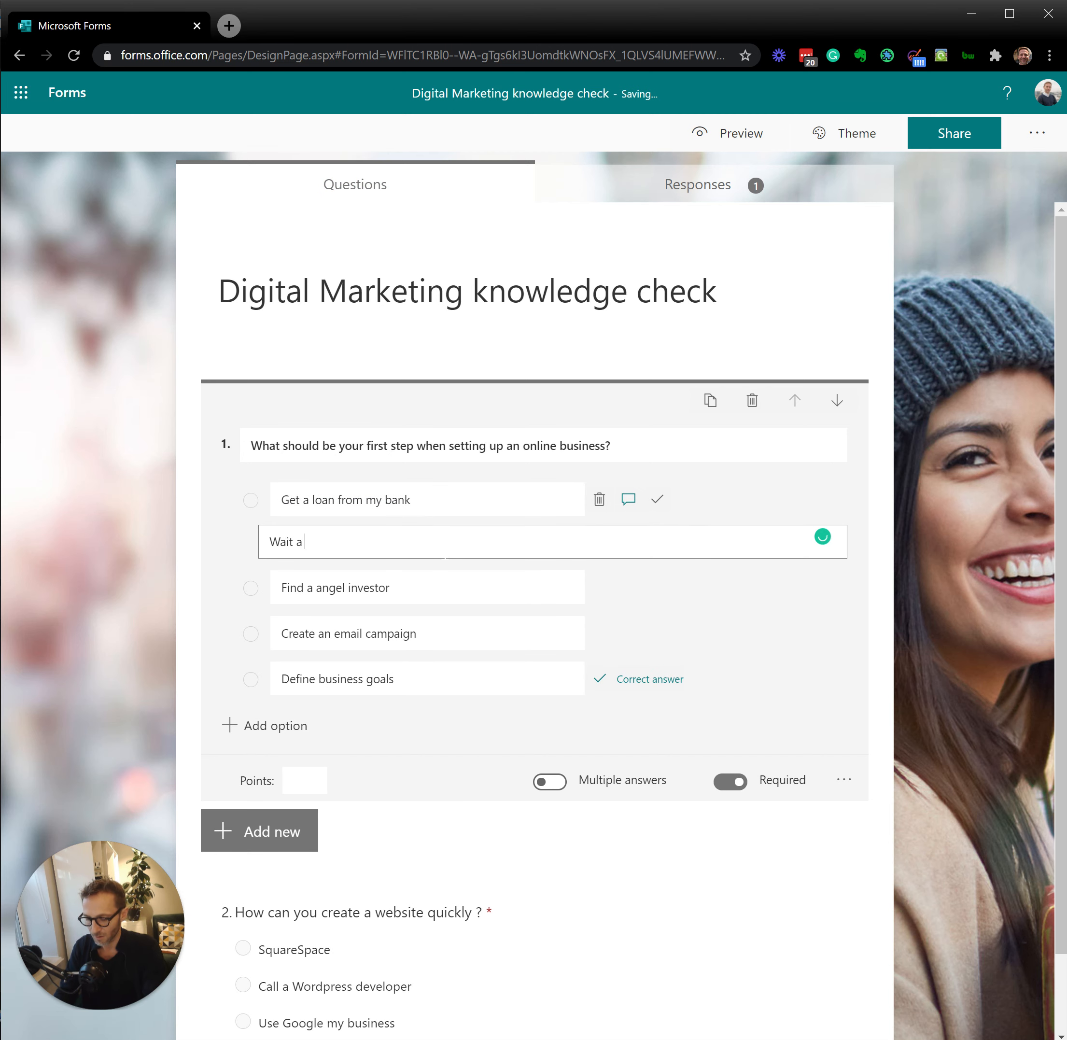
pyautogui.write('minute b')
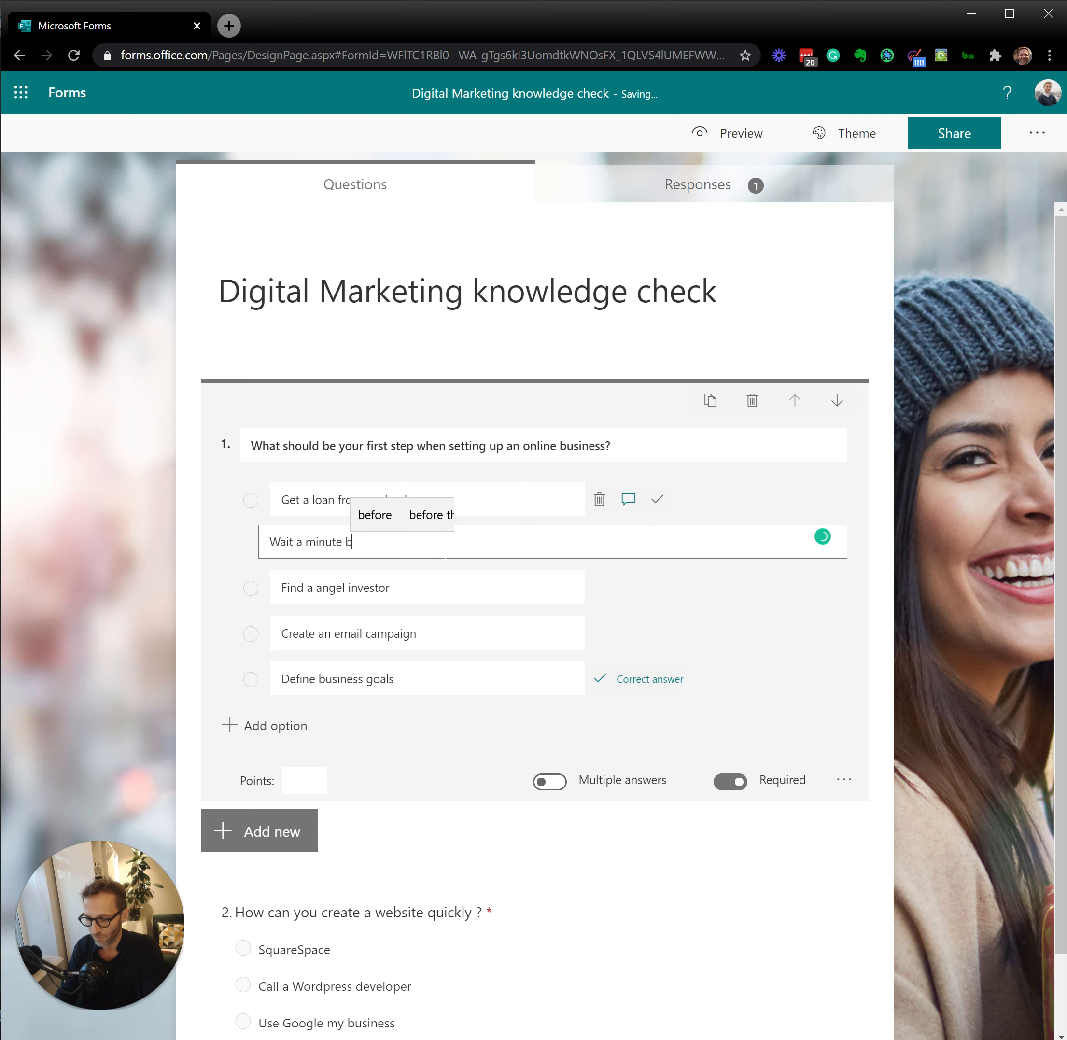
pyautogui.write('efore ')
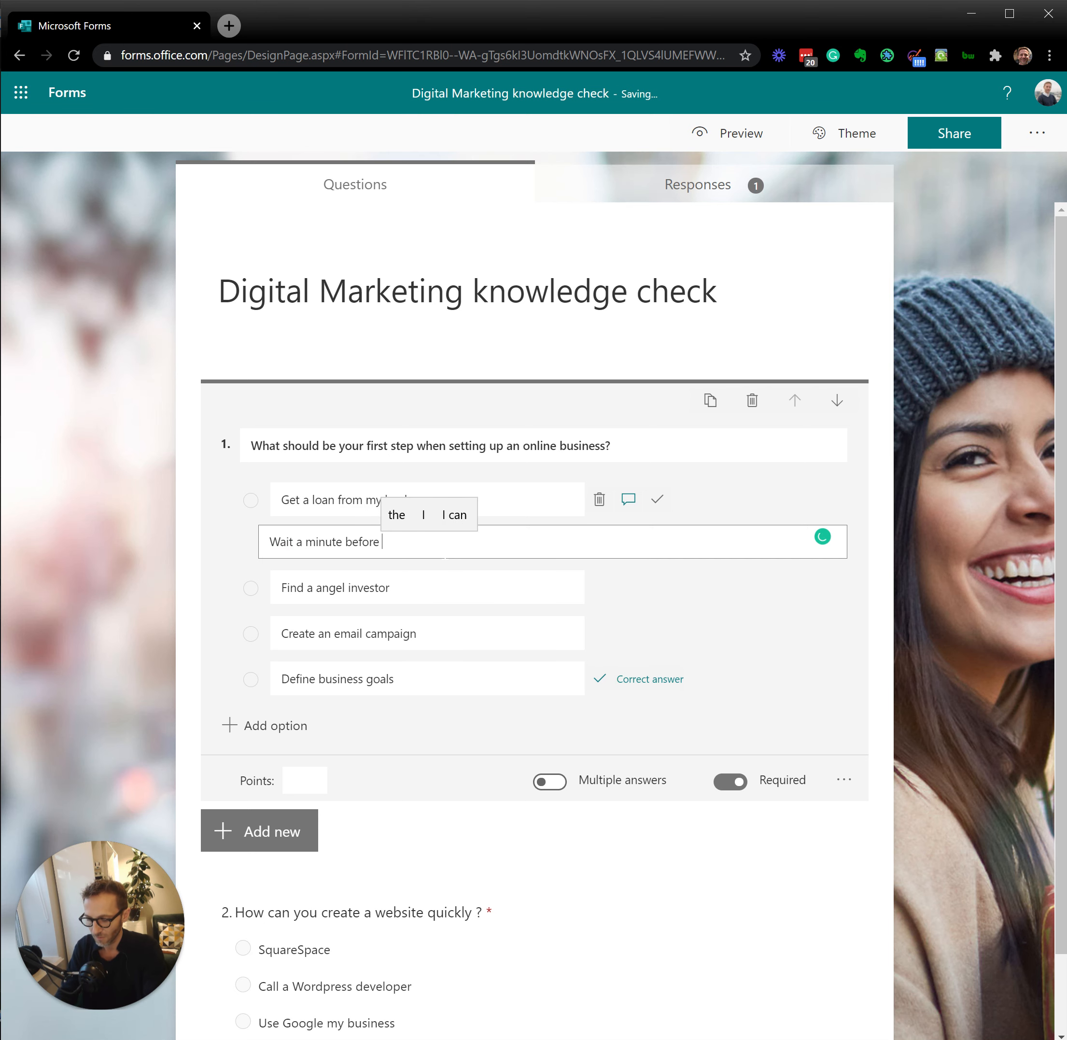
pyautogui.write('thinking about money!')
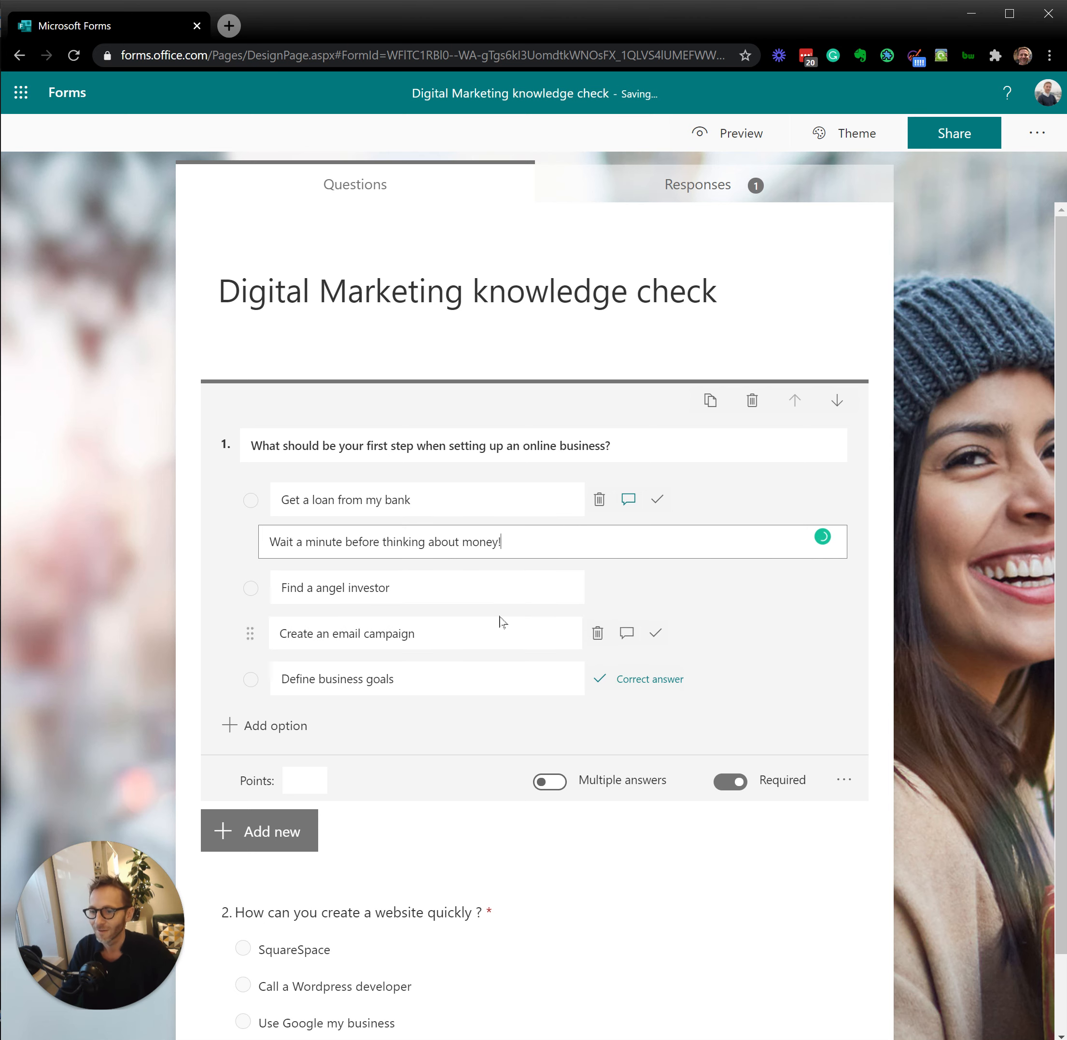
# Step: Add the same "Wait a minute before thinking about money!" message to the answer "Find a angel investor"
pyautogui.click(499, 598)
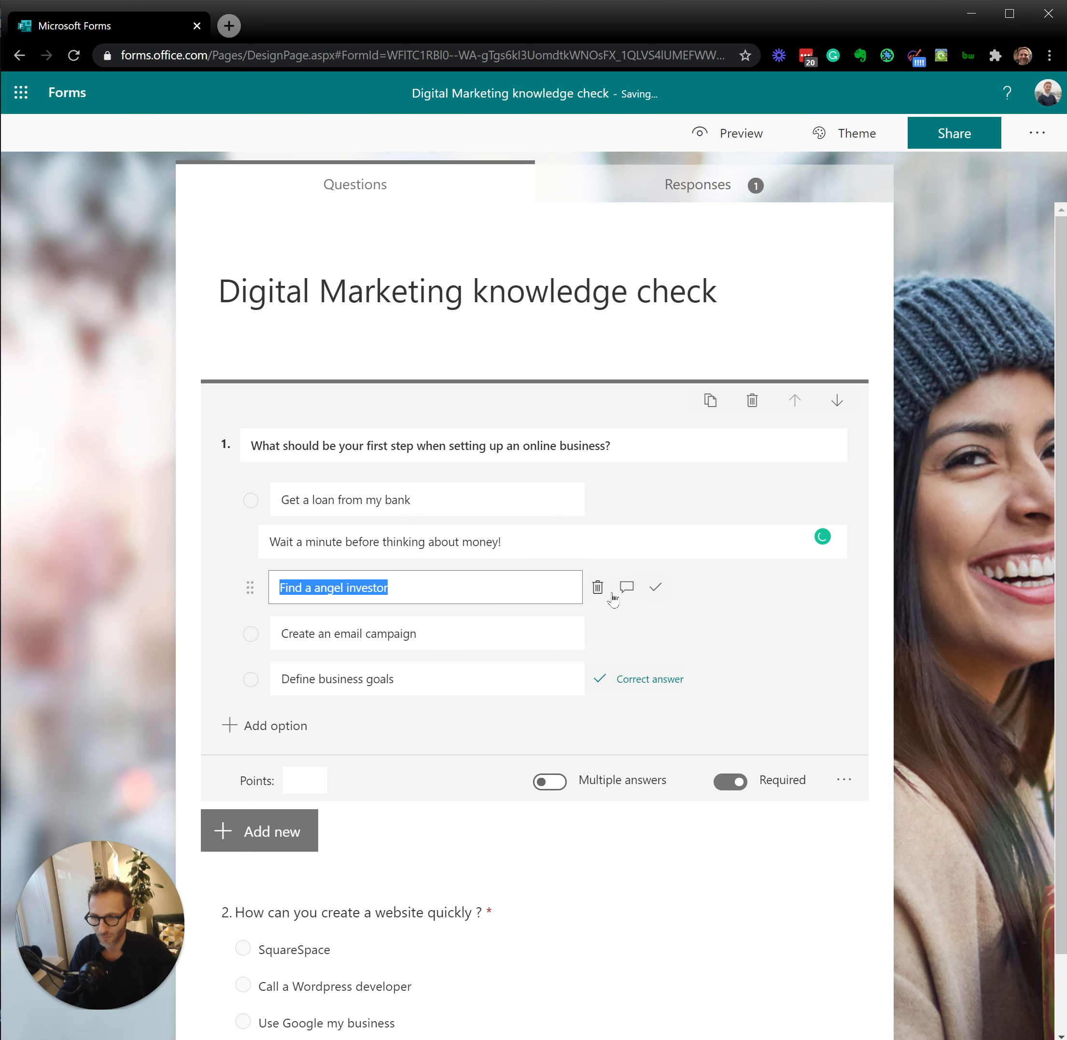
pyautogui.click(627, 586)
pyautogui.write('Wait a minute before thinking about money!')
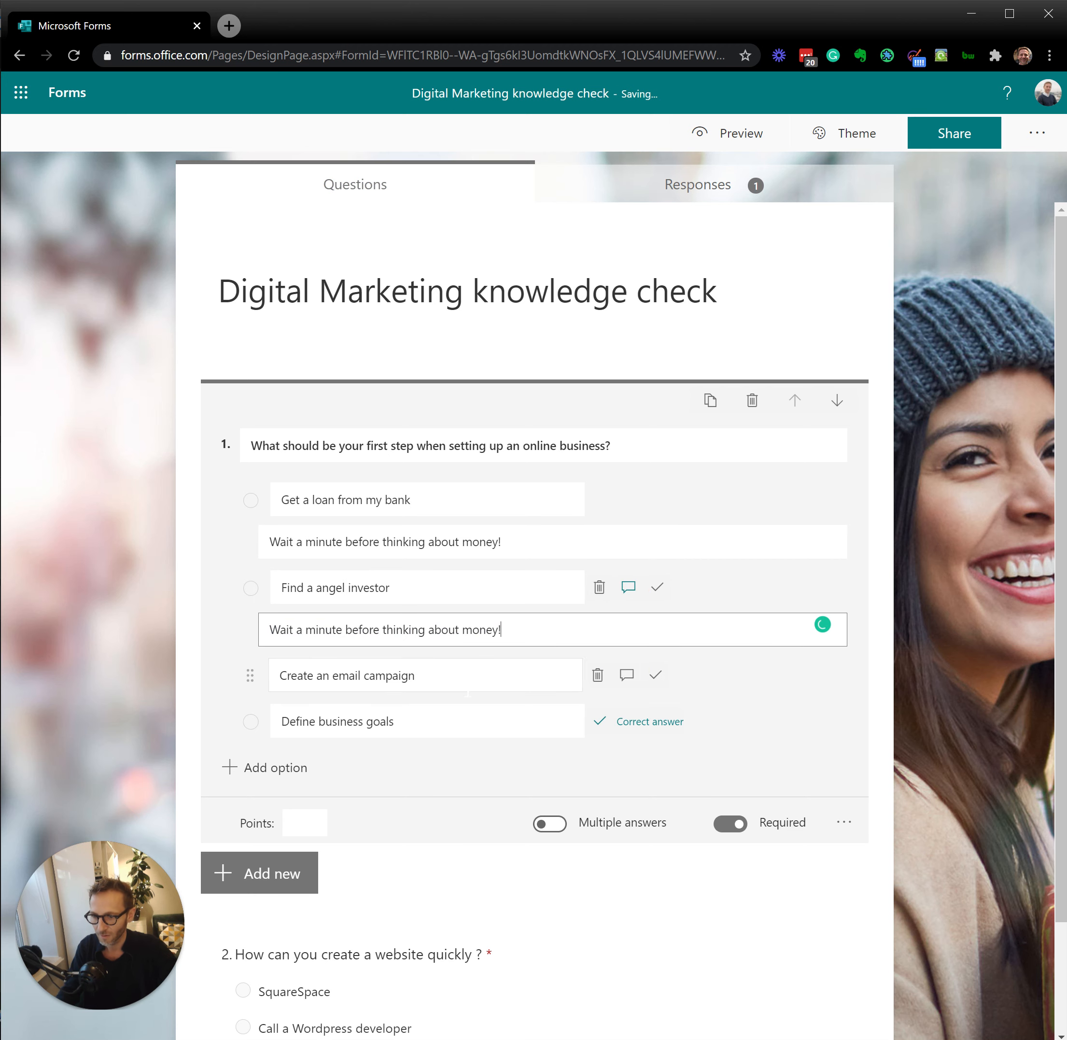
# Step: Add the respondent message "Start with the idea, right ?" to the answer "Create an email campaign"
pyautogui.click(465, 685)
pyautogui.click(627, 676)
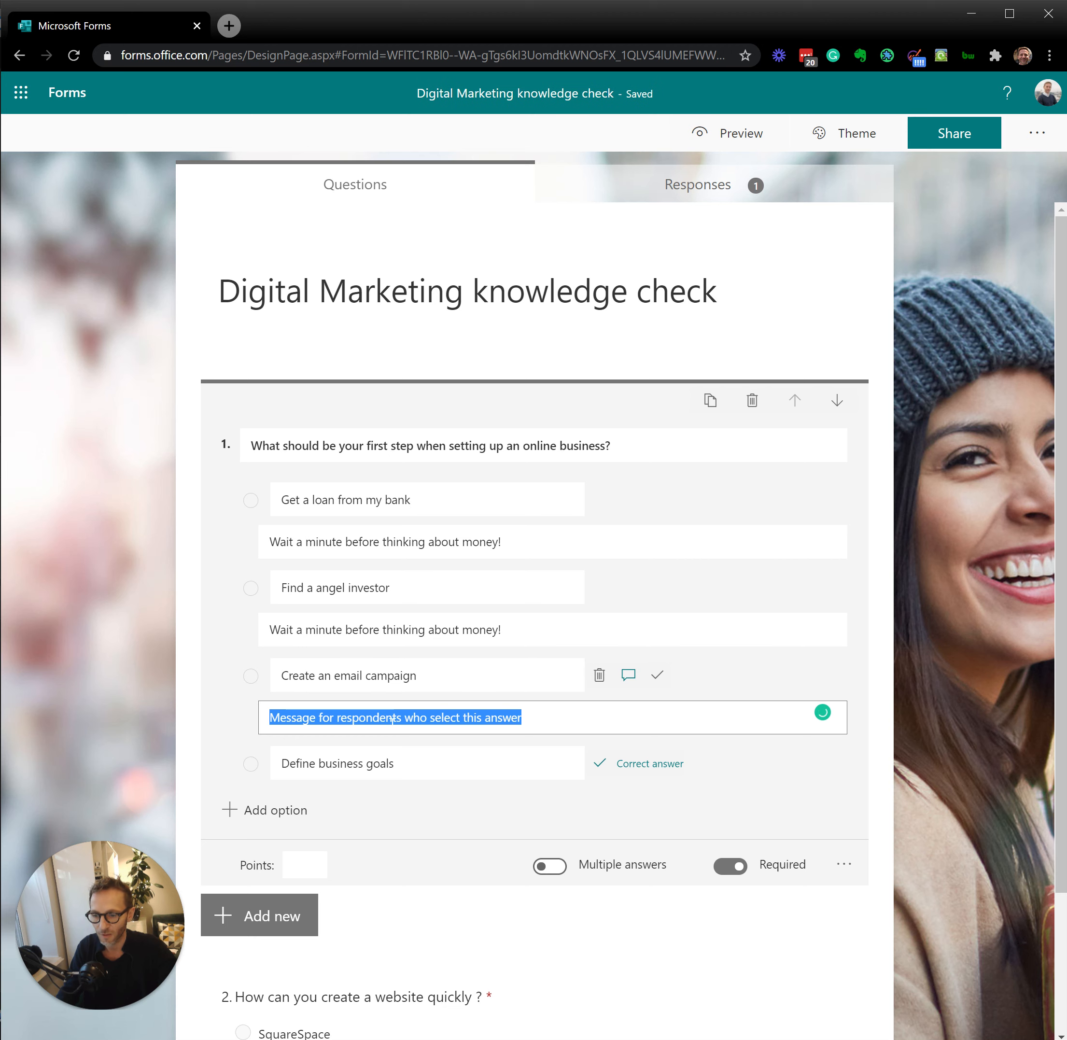
pyautogui.write('St')
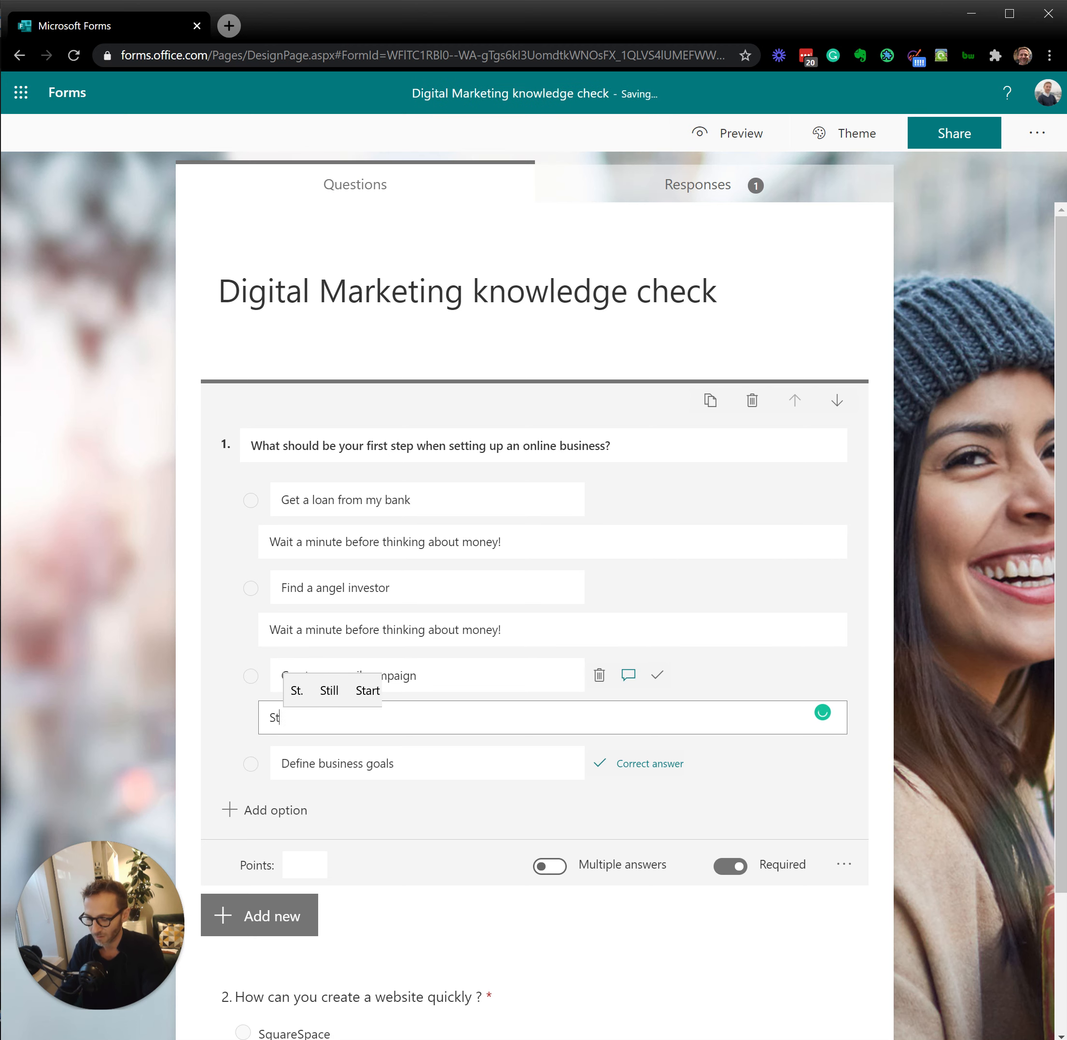
pyautogui.write('art with the idea')
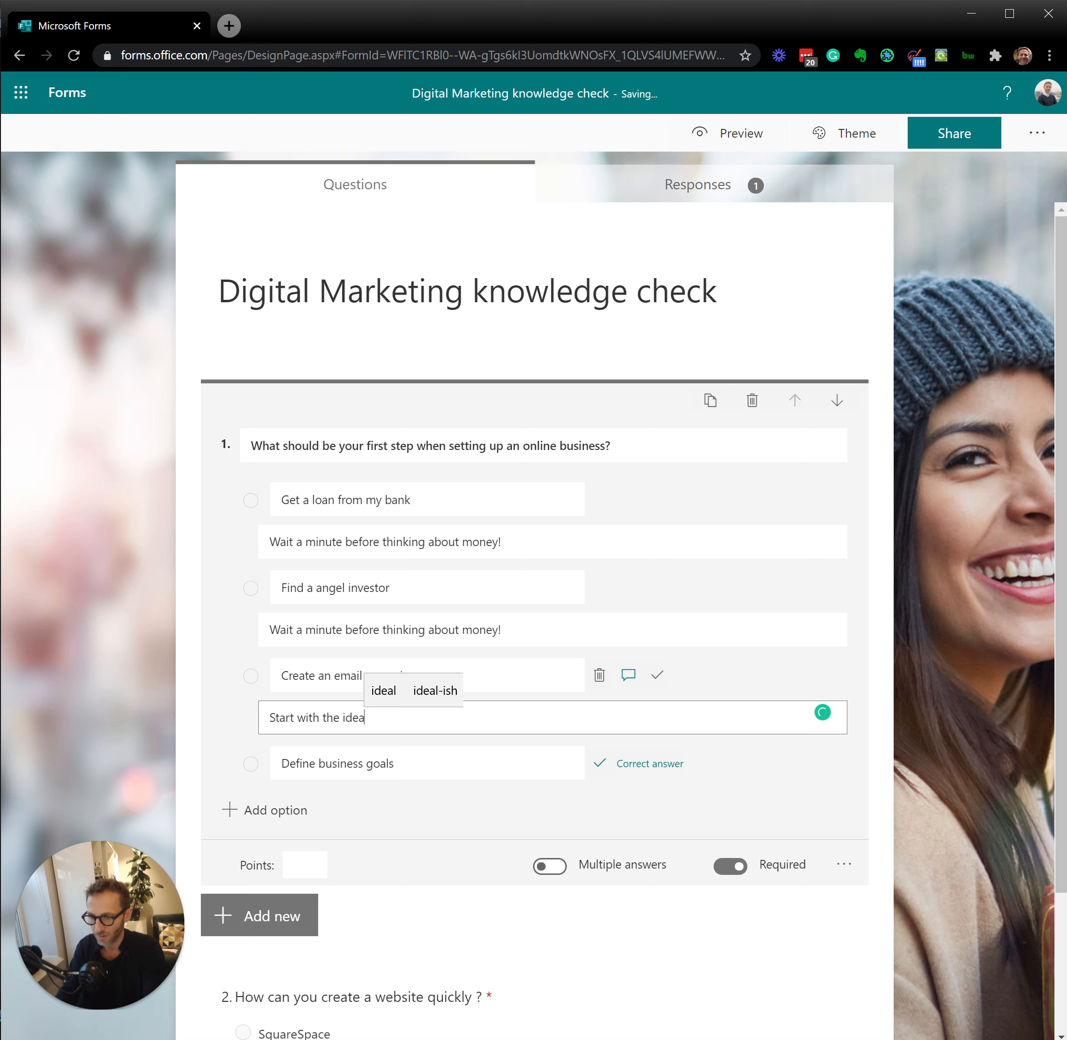
pyautogui.write(', right ?')
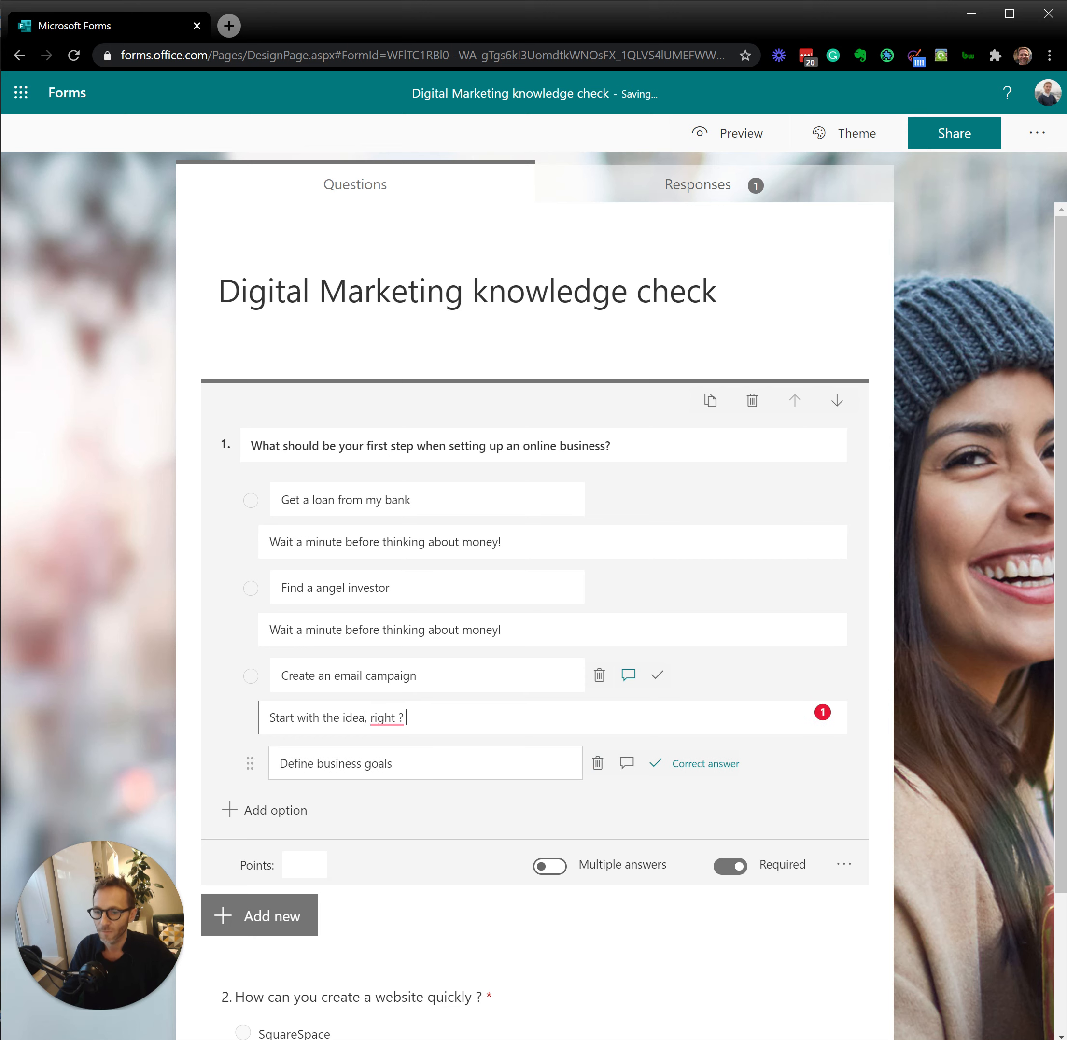
# Step: Add the message "That's the correct choice ! Well done!" to "Define business goals", and allow multiple answers for question 1
pyautogui.click(521, 767)
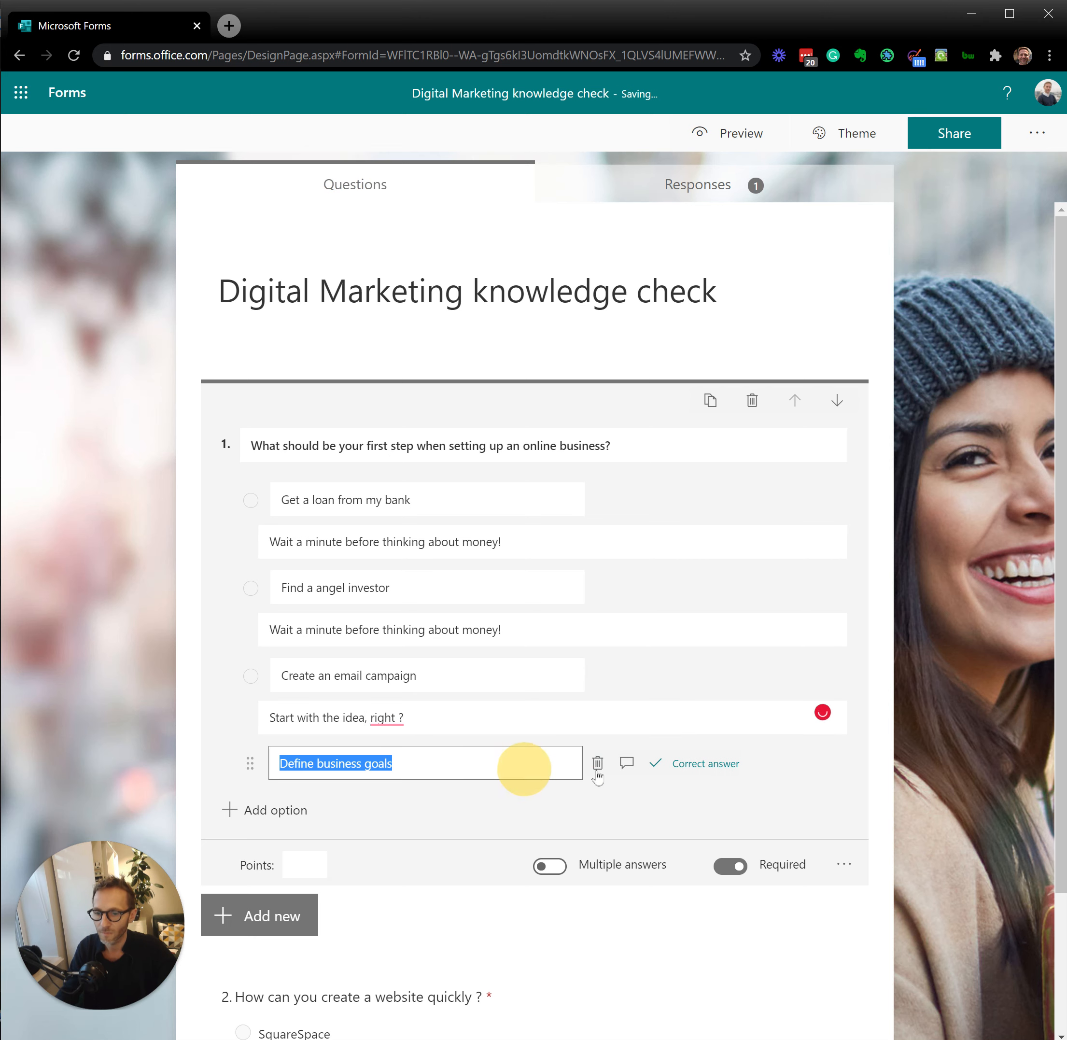
pyautogui.click(627, 764)
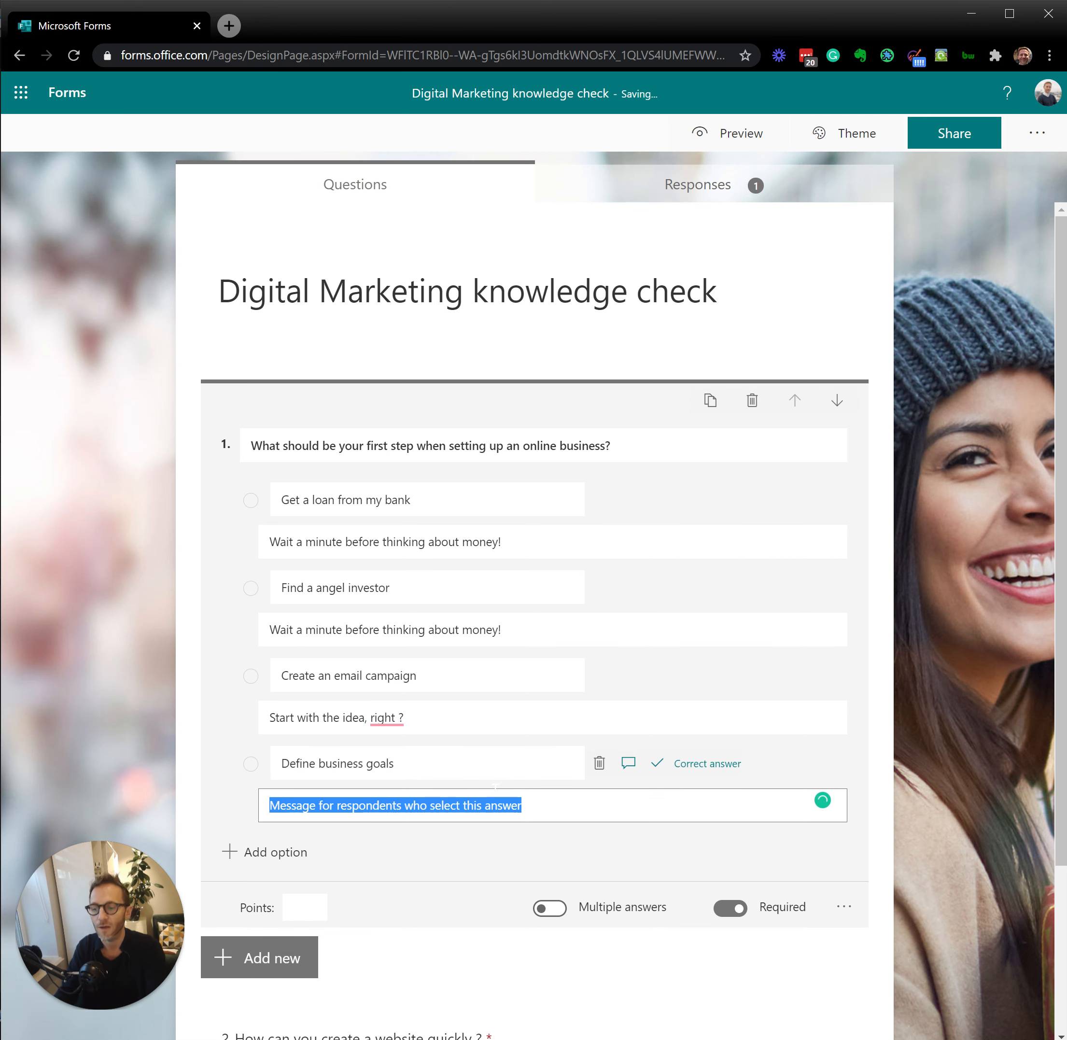
pyautogui.write("That's the ")
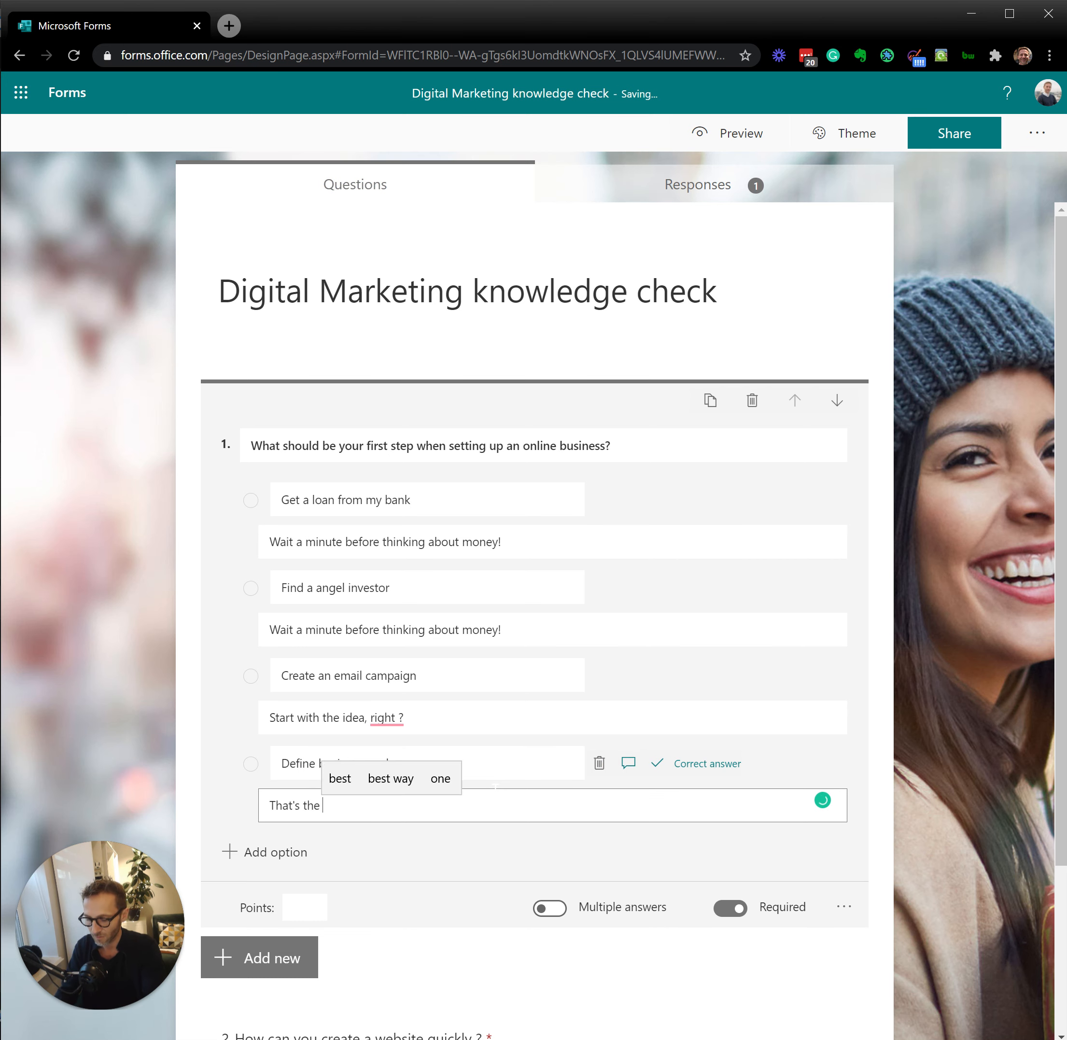
pyautogui.write('correct choice !  Well done!')
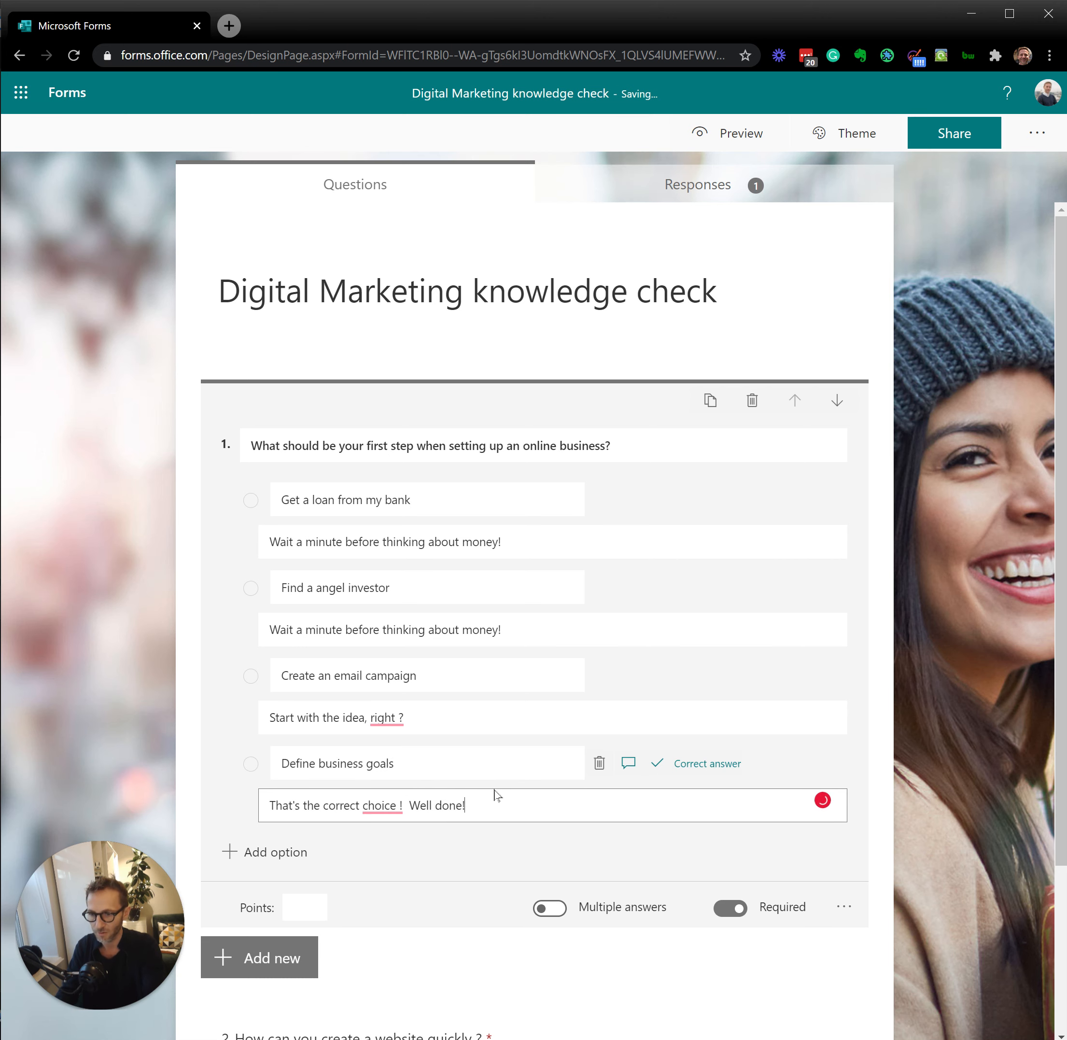
pyautogui.click(546, 908)
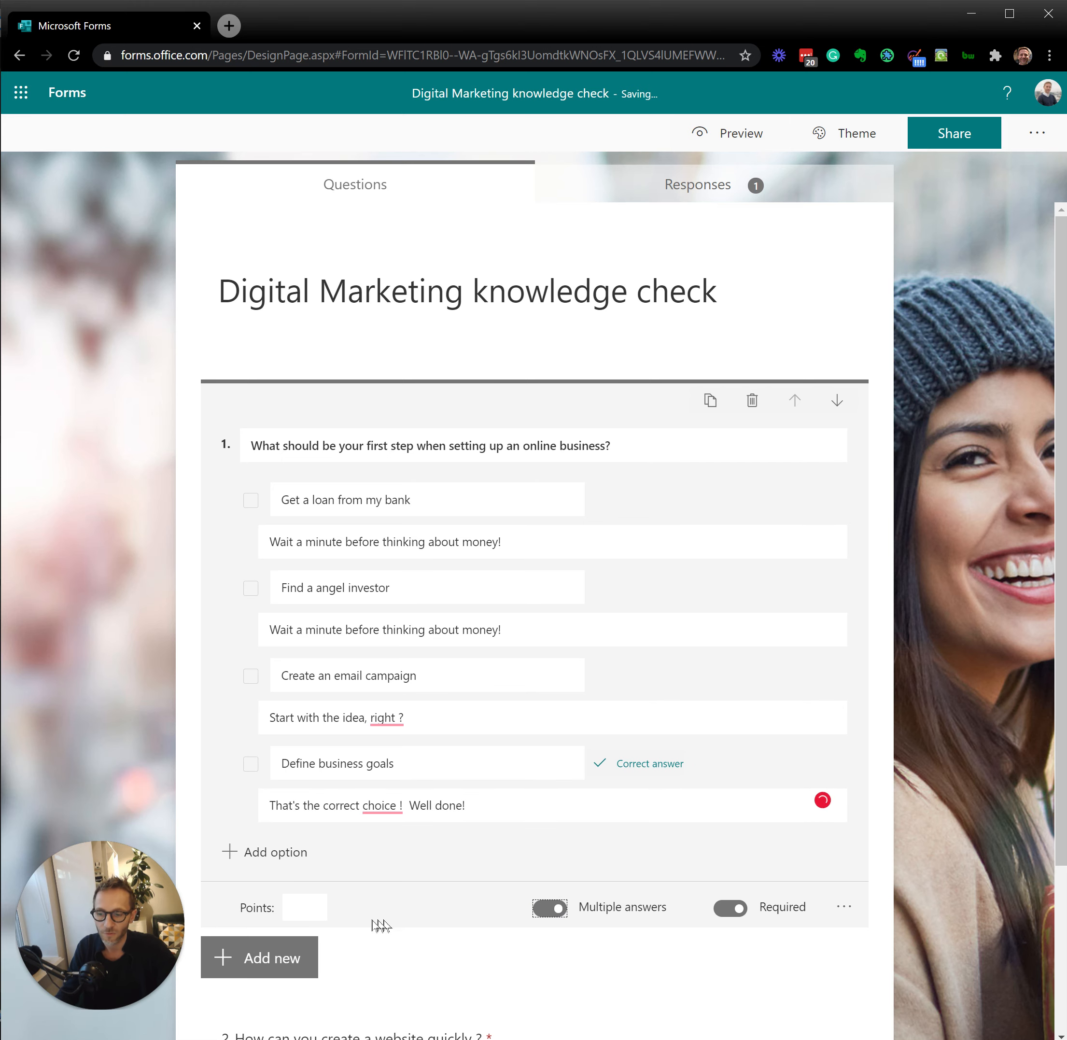
# Step: Try to submit the previewed quiz with "Get a loan from my bank", "Define business goals" and "SquareSpace" selected, and return to editing
pyautogui.click(698, 132)
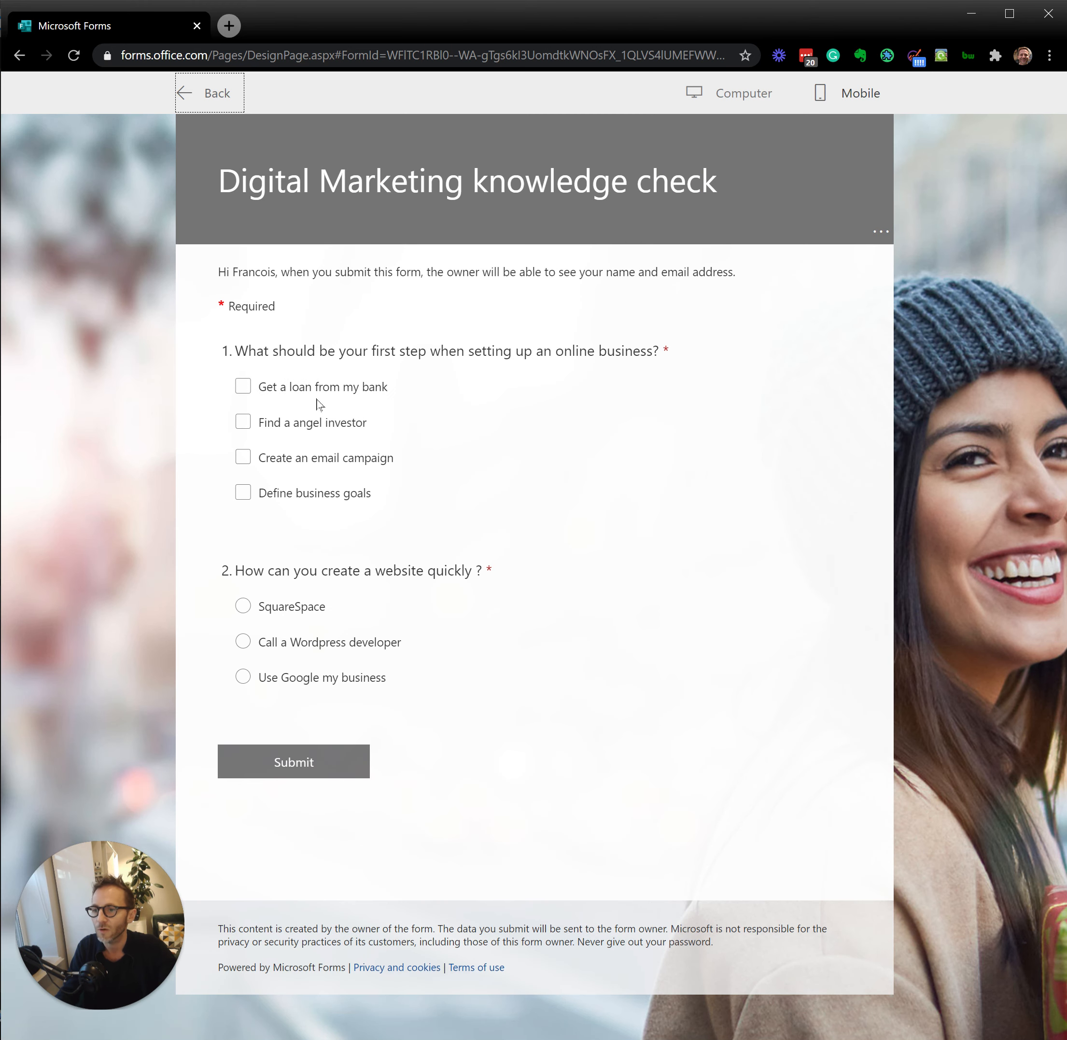
pyautogui.click(247, 388)
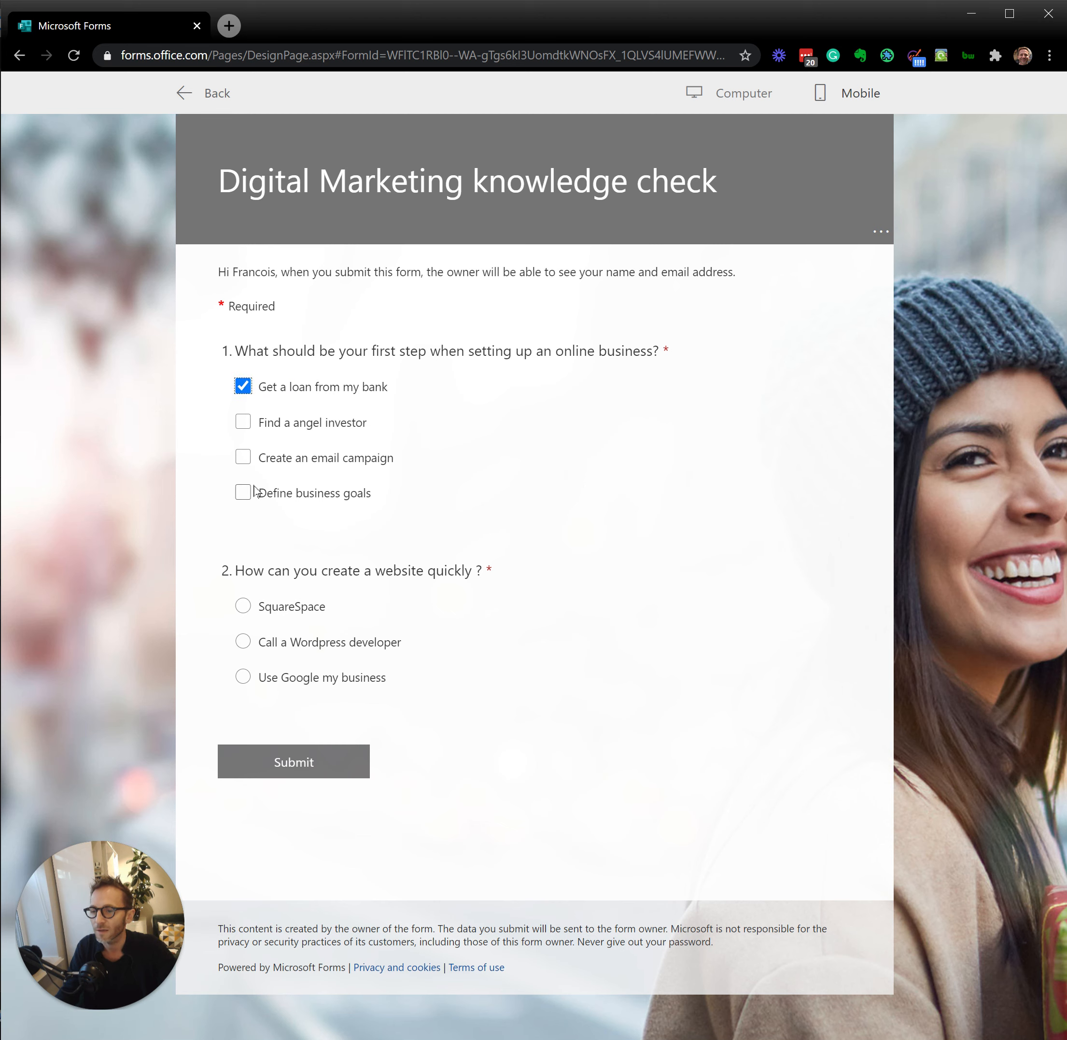
pyautogui.click(245, 500)
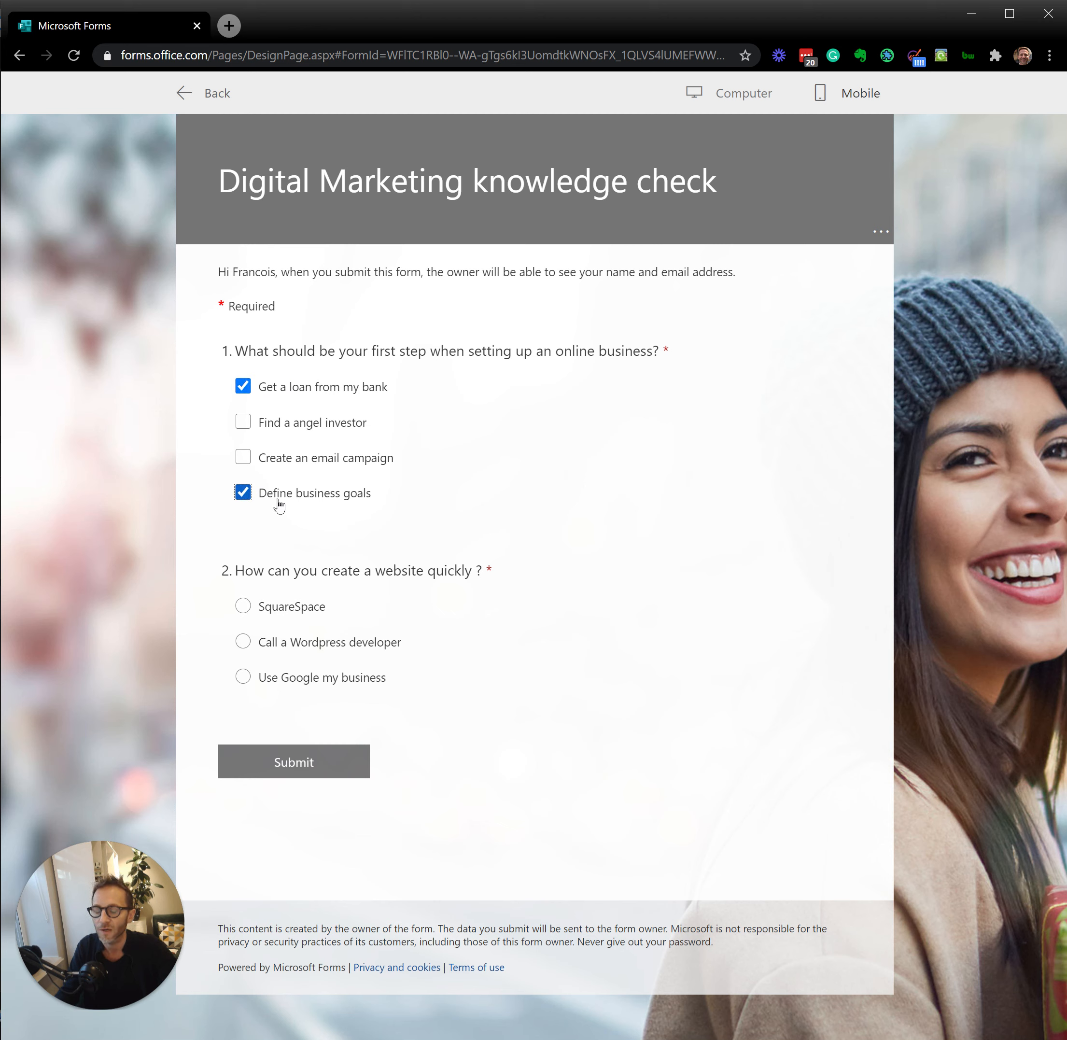
pyautogui.click(247, 606)
pyautogui.click(291, 763)
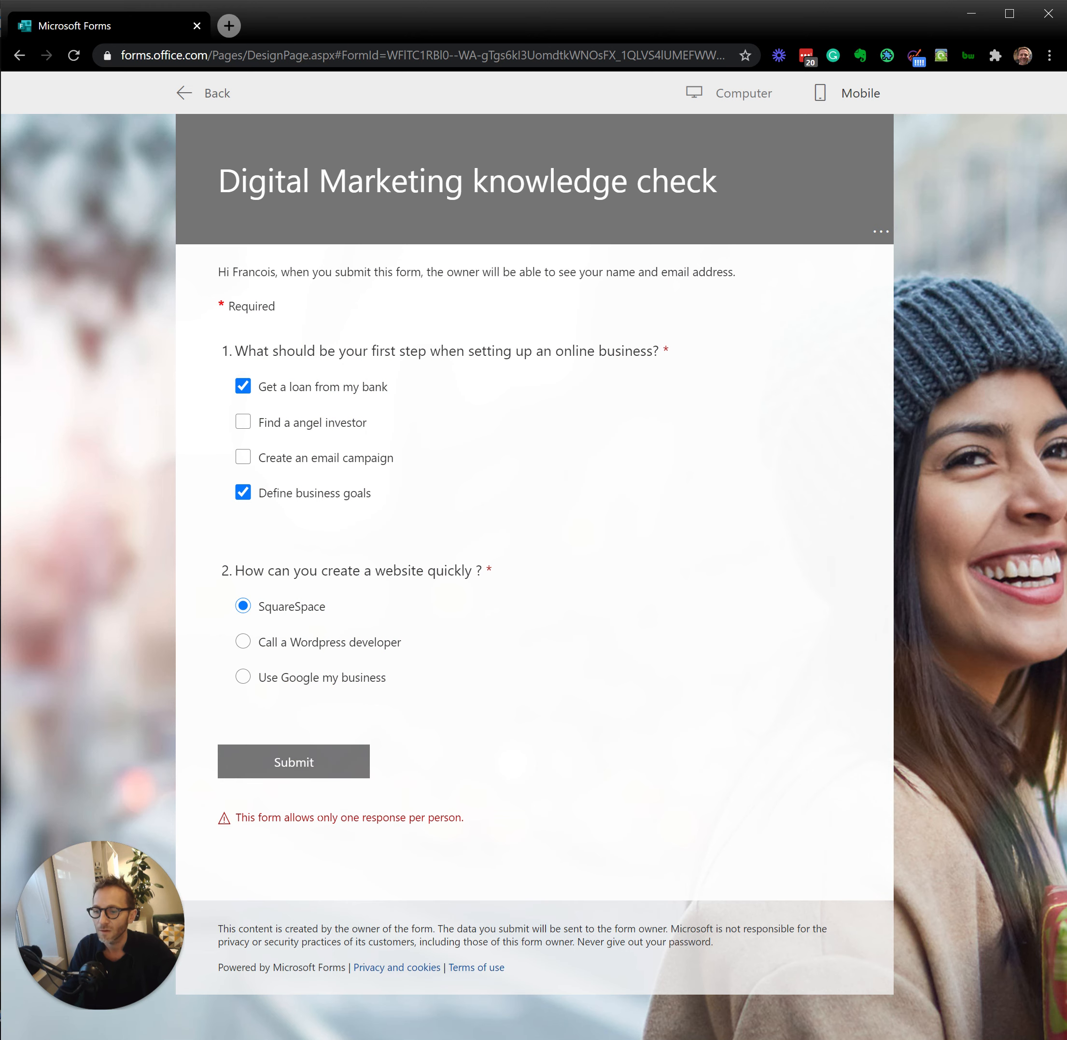
pyautogui.click(182, 95)
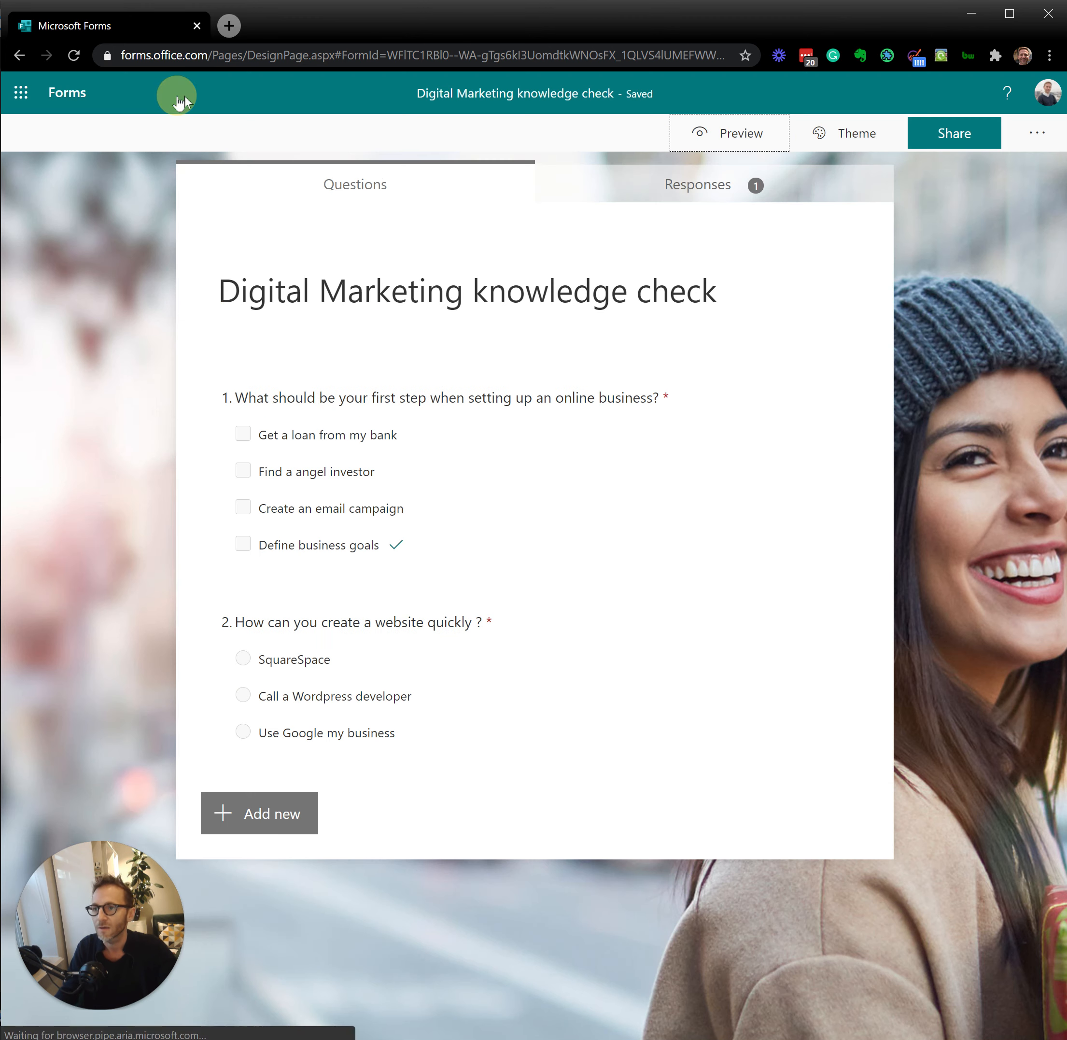
# Step: Turn off the "One response per person" restriction in the quiz settings
pyautogui.click(1031, 139)
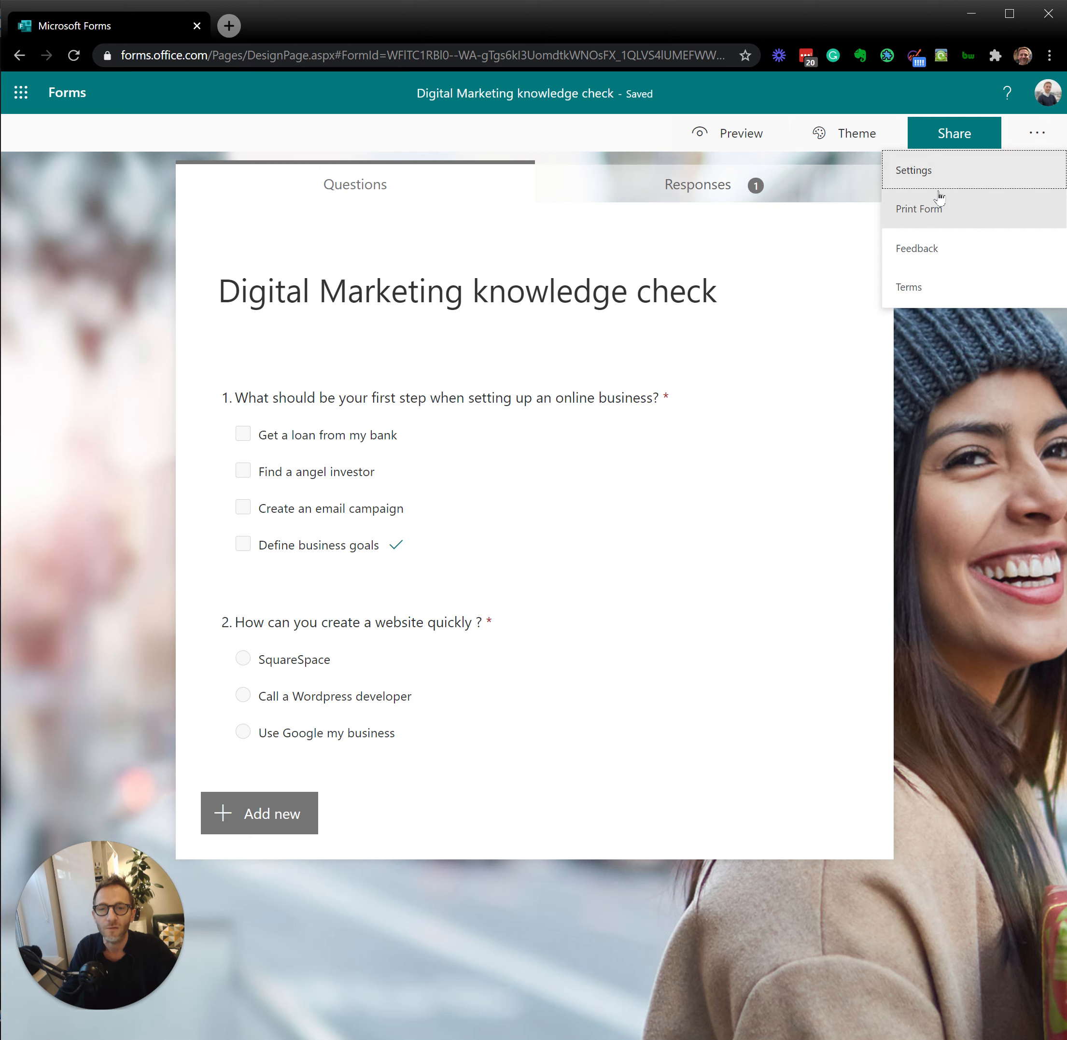
pyautogui.click(916, 170)
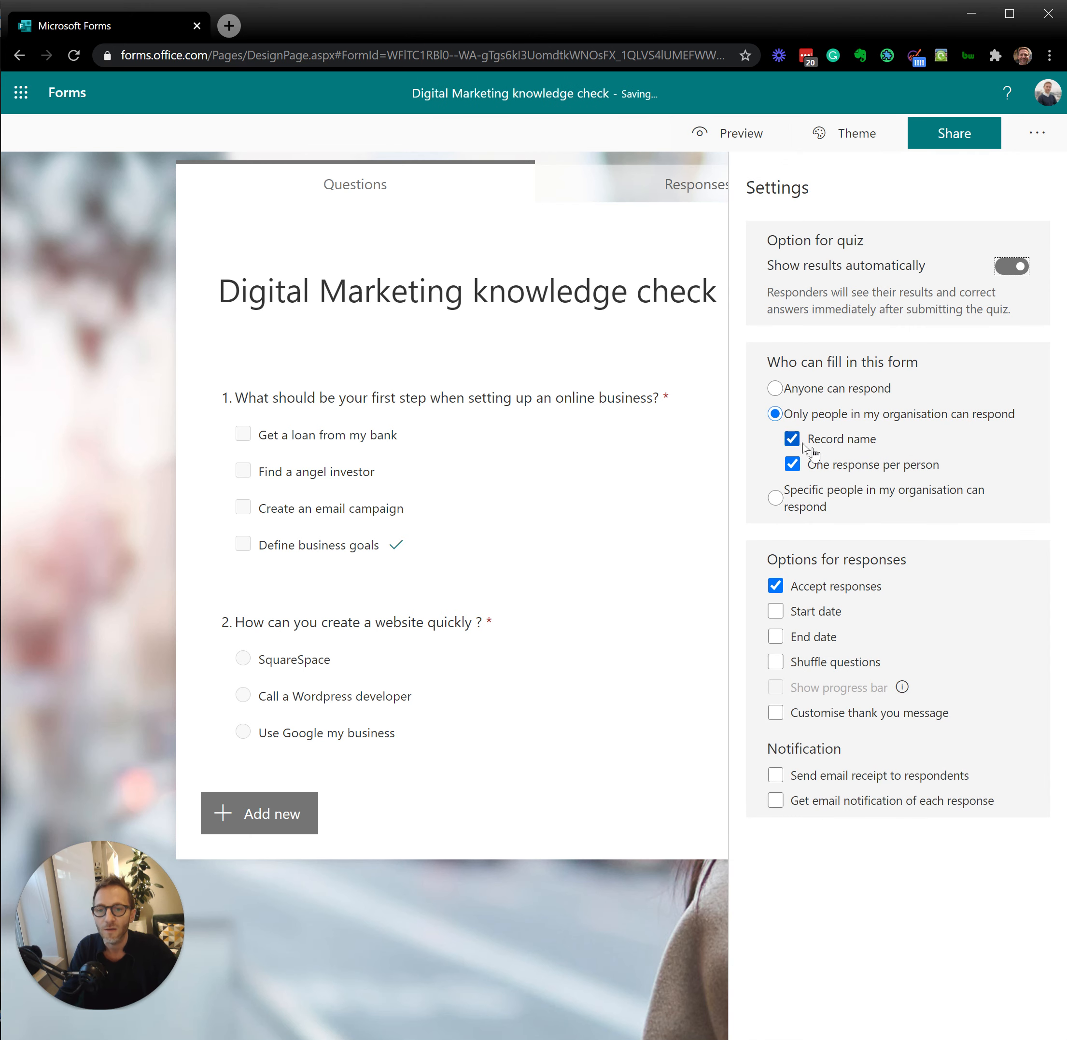
pyautogui.moveTo(952, 465); pyautogui.dragTo(808, 471)
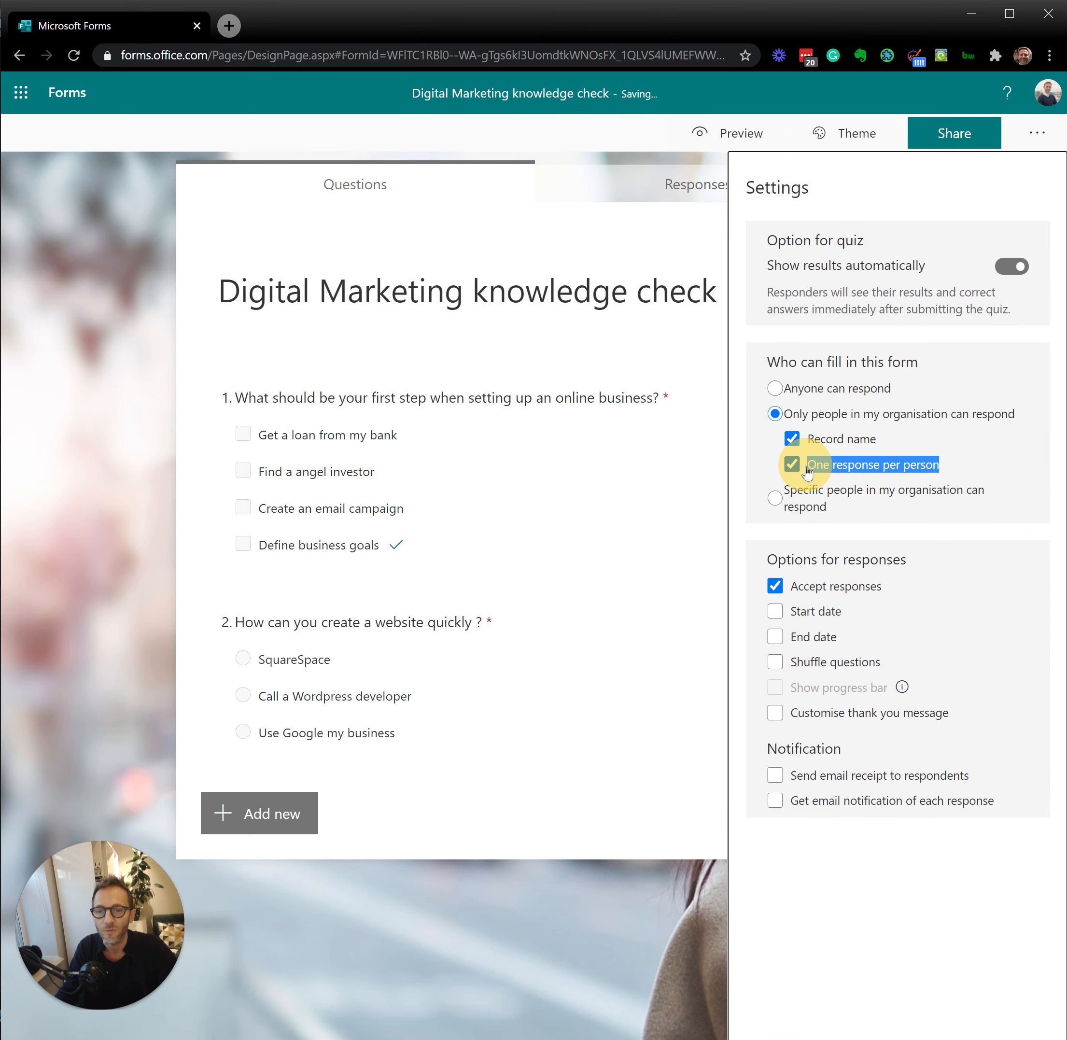
pyautogui.click(793, 465)
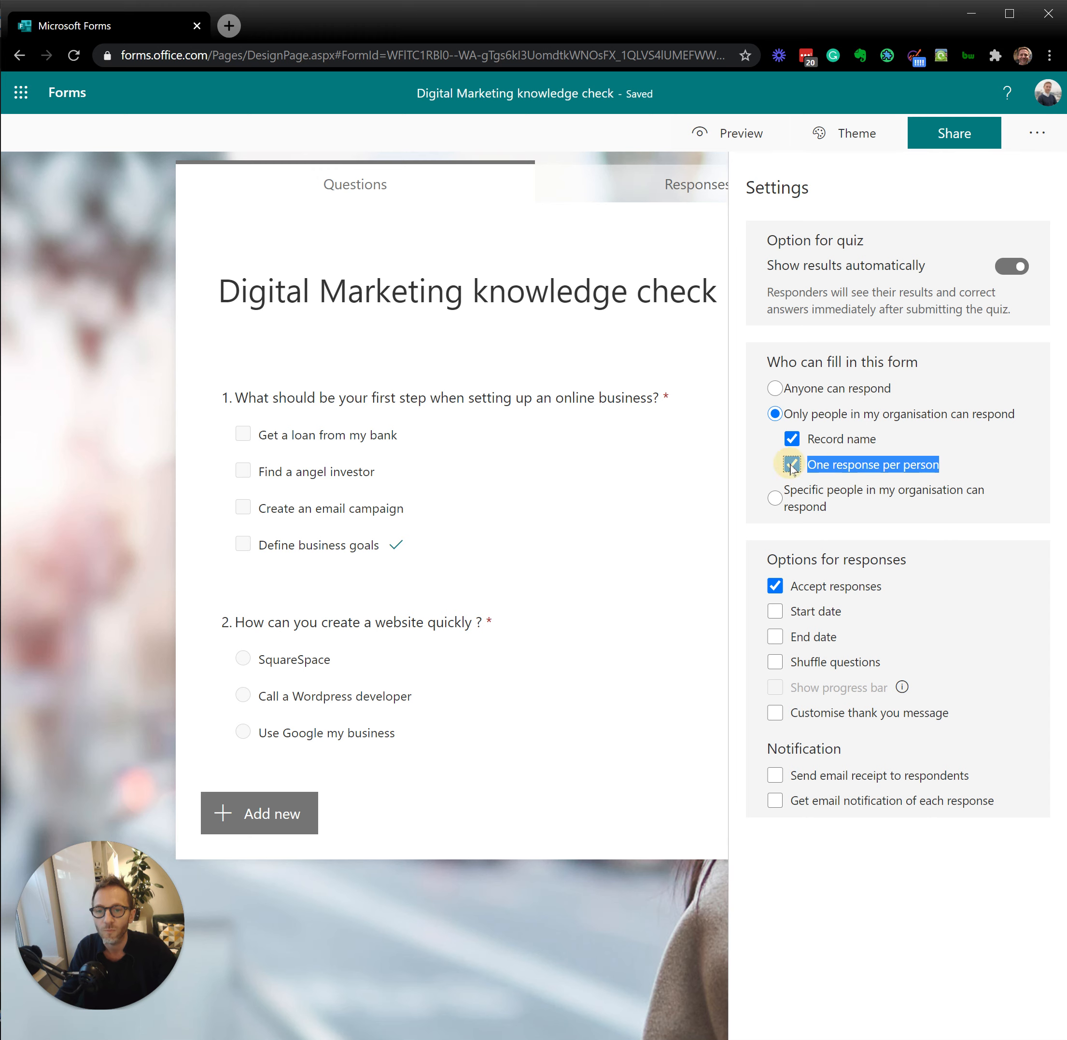
# Step: Preview the quiz and submit a response with "Get a loan from my bank", "Define business goals" and "SquareSpace" selected
pyautogui.click(744, 139)
pyautogui.click(261, 397)
pyautogui.click(245, 493)
pyautogui.click(244, 387)
pyautogui.click(243, 606)
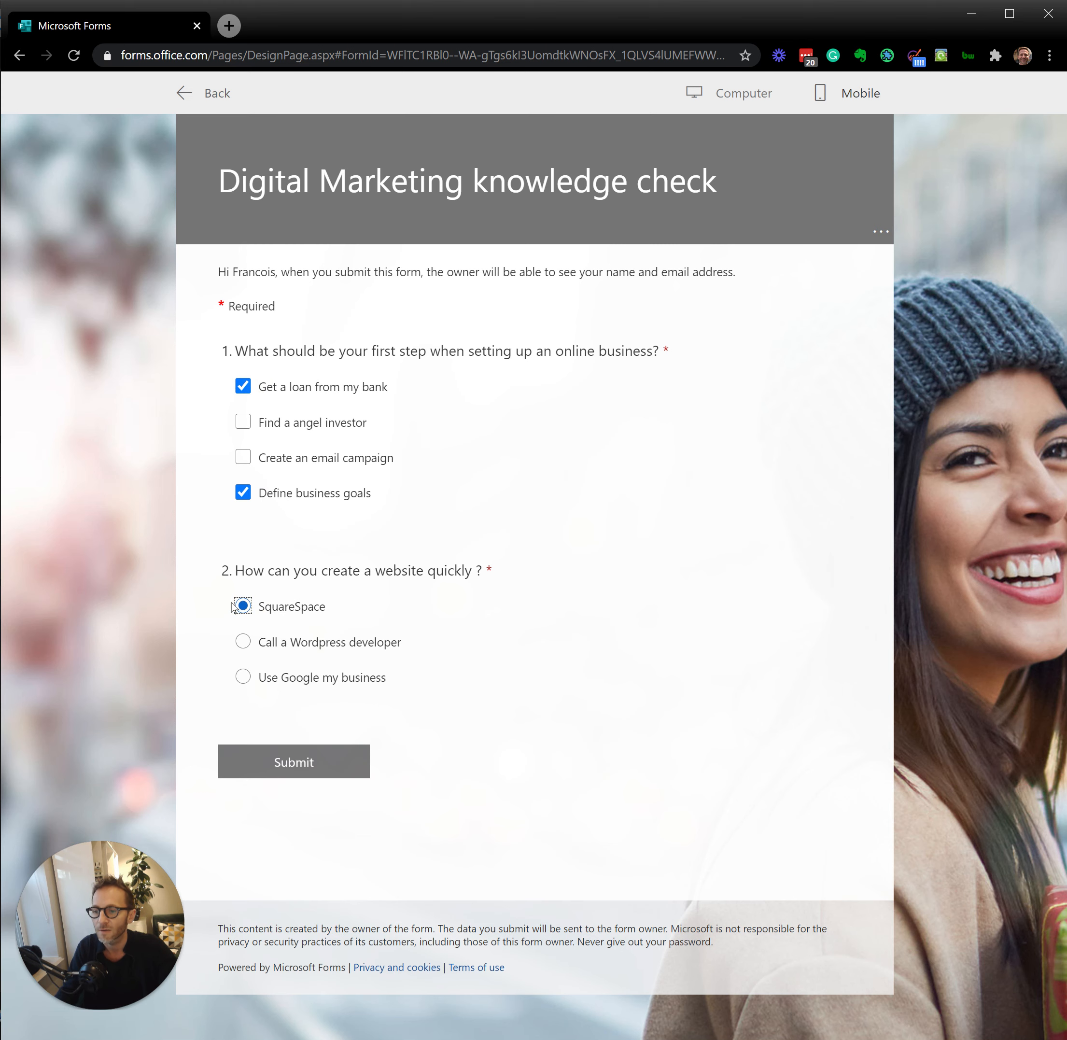
pyautogui.click(327, 767)
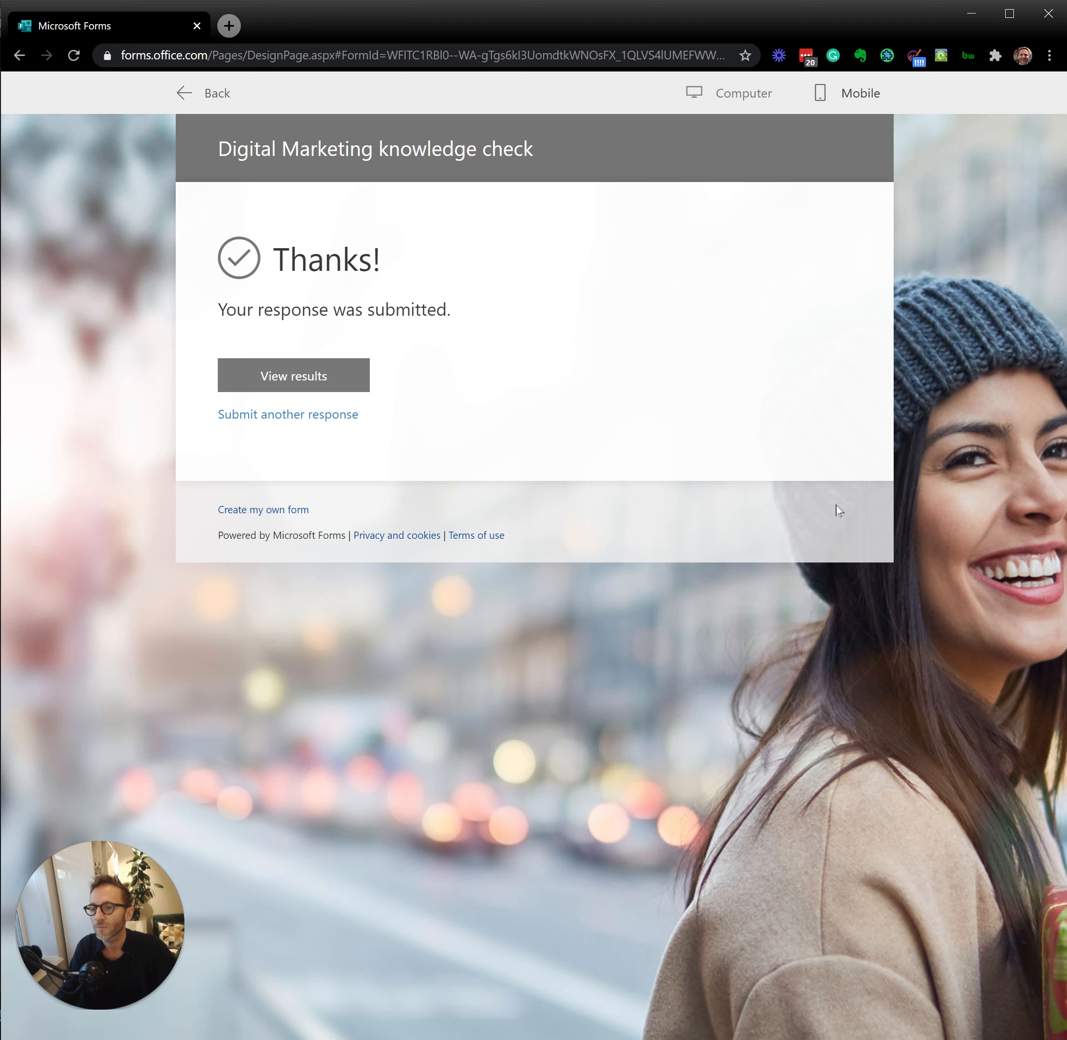
# Step: Review the submitted response's score and answer feedback, and return to the thank-you page
pyautogui.click(325, 382)
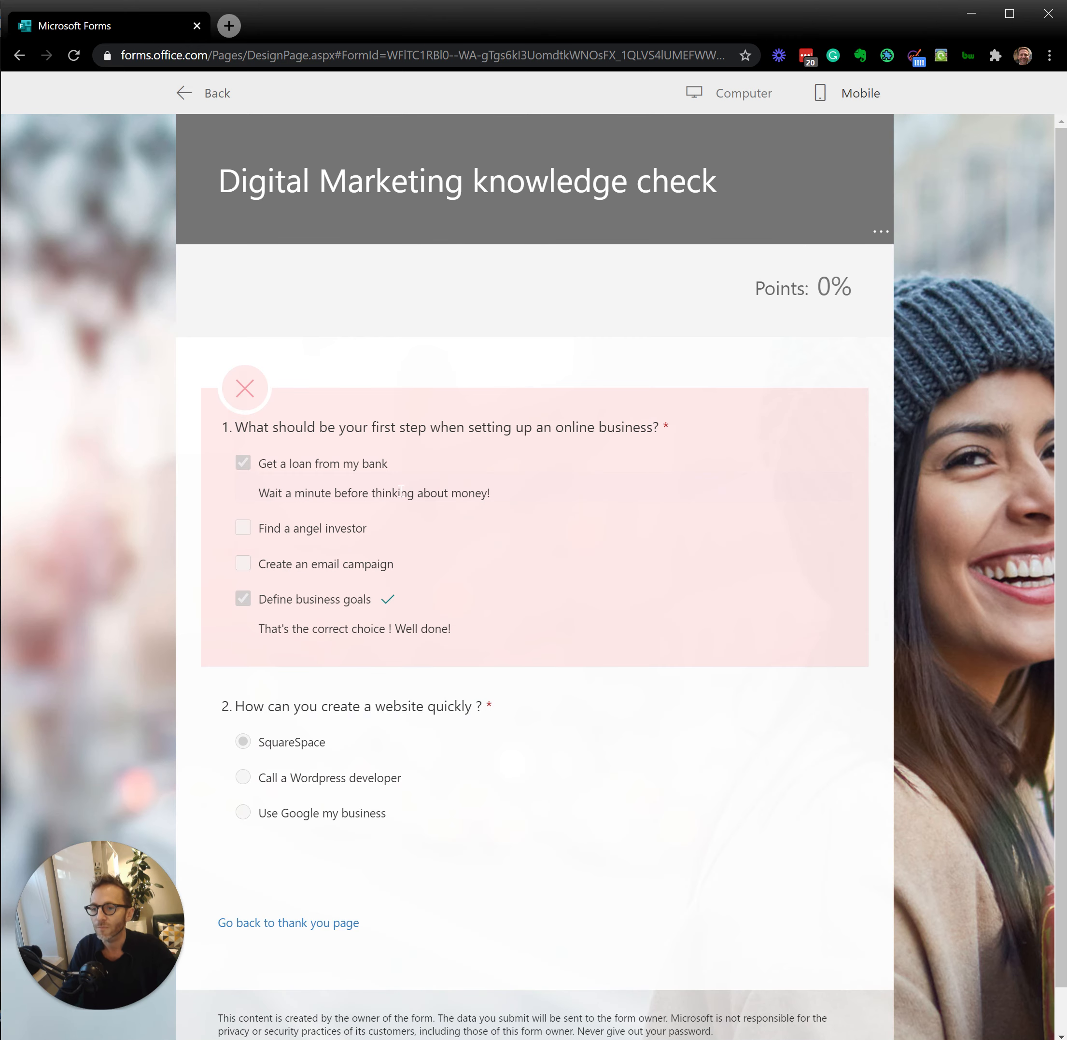
pyautogui.scroll(-1, 403, 469)
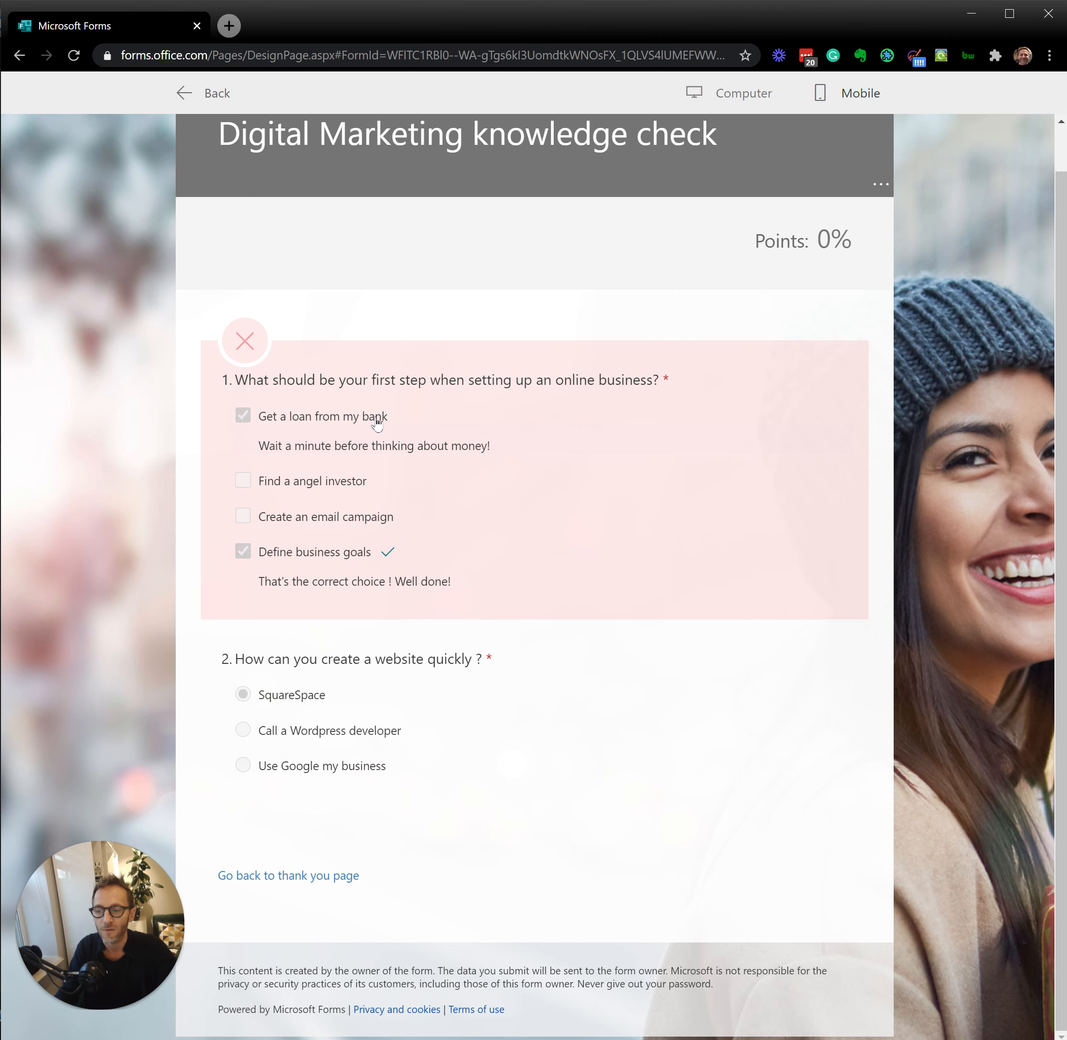
pyautogui.click(308, 886)
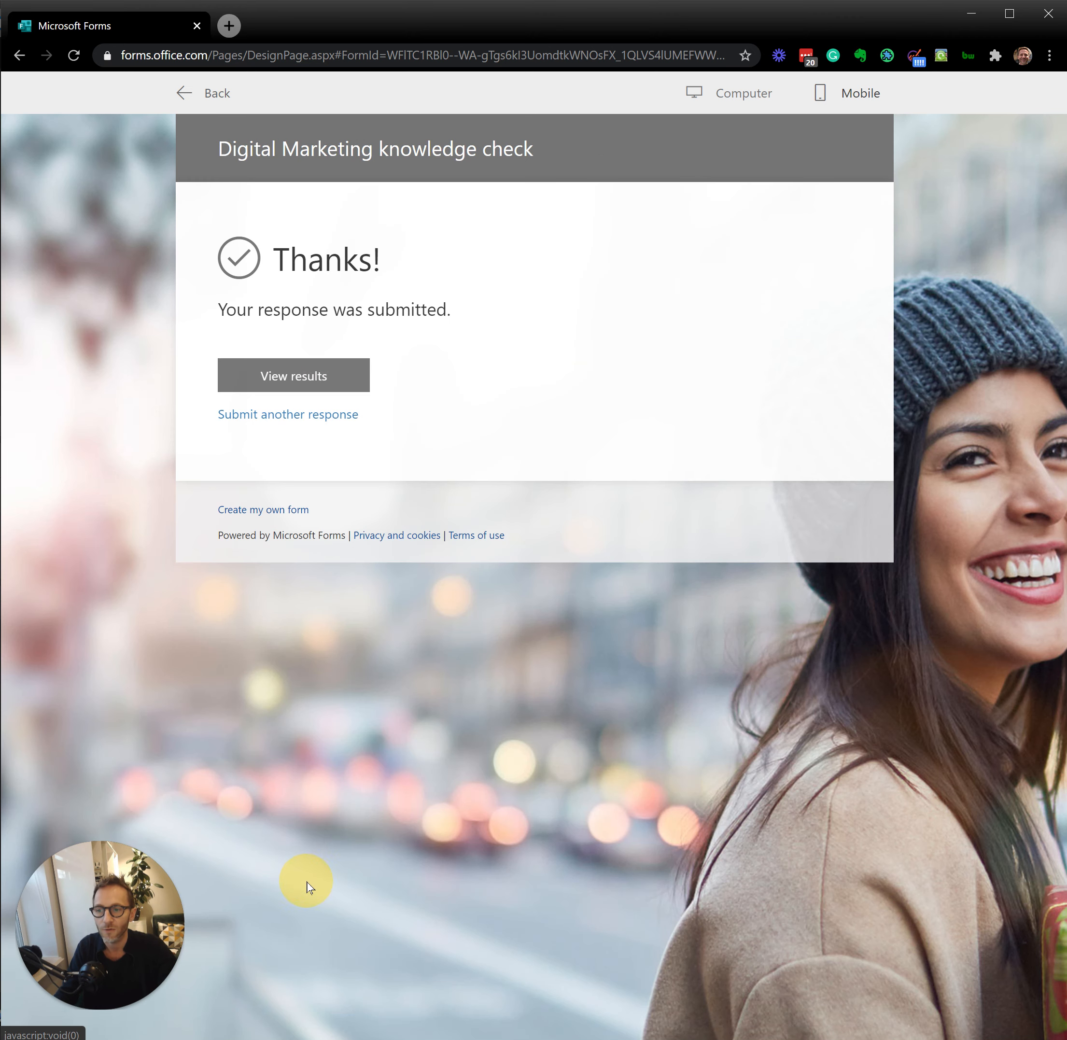
# Step: Submit another response with only "Define business goals" for question 1 and "SquareSpace" for question 2
pyautogui.click(296, 416)
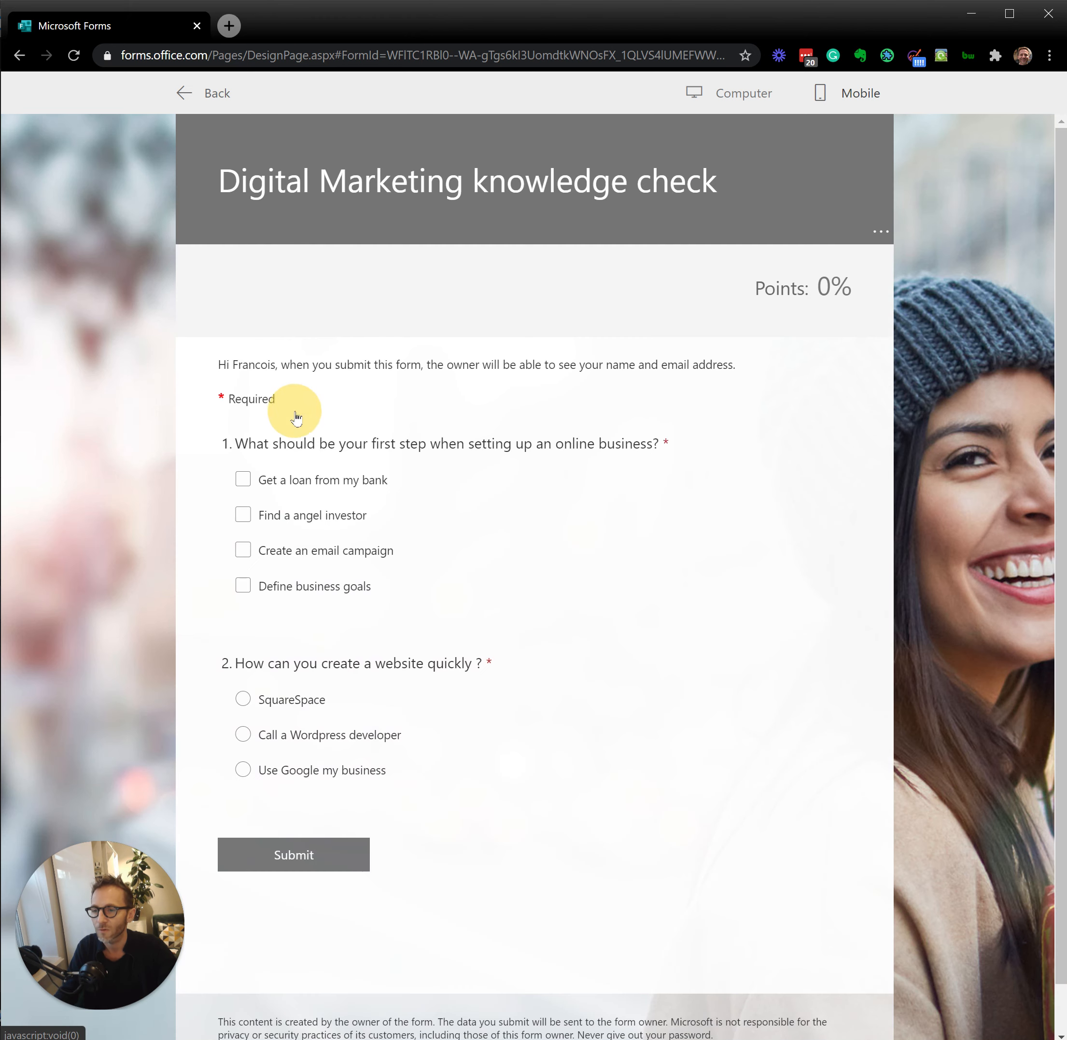
pyautogui.click(242, 591)
pyautogui.click(243, 701)
pyautogui.click(335, 867)
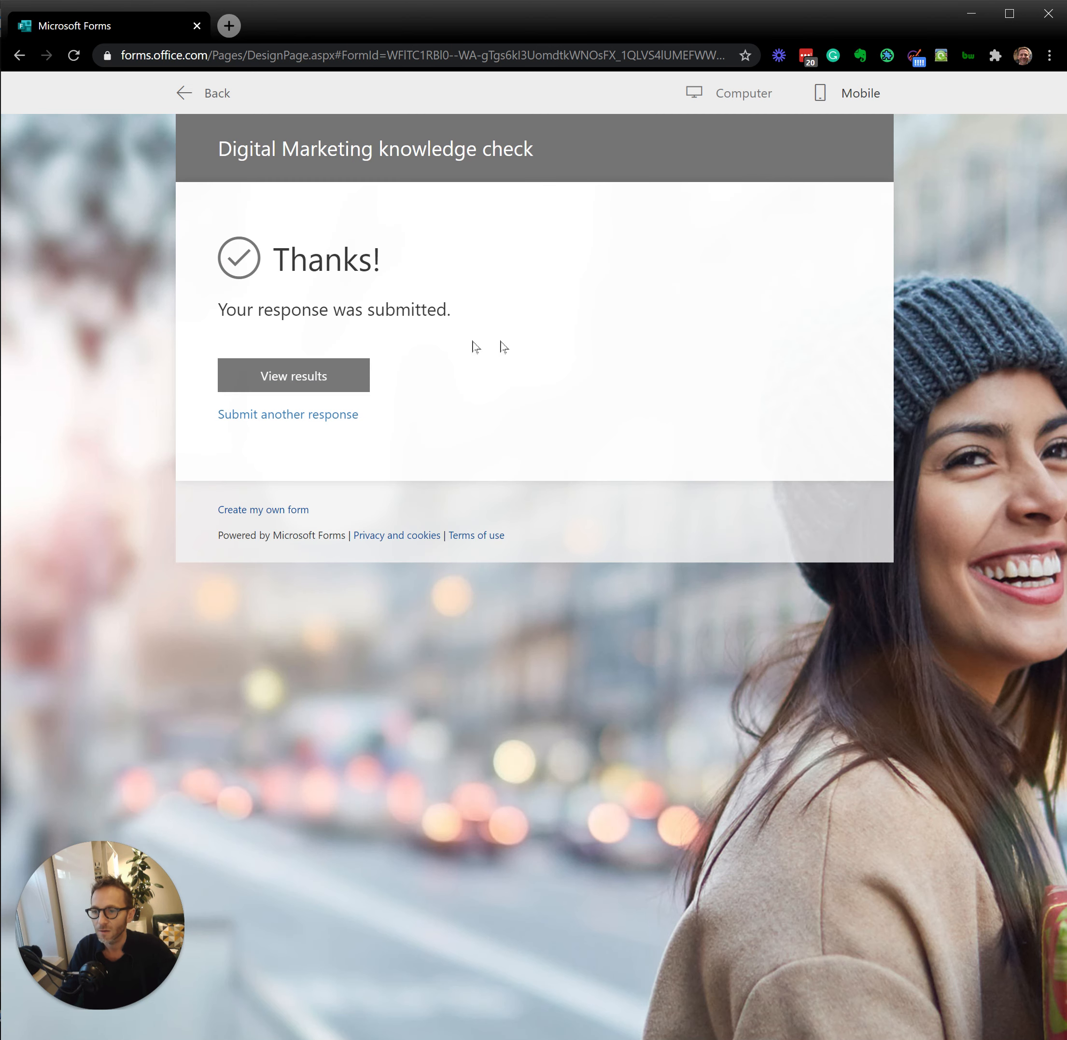
# Step: Review the second response's results, checking question 2 and the points score, and return to editing the quiz
pyautogui.click(309, 388)
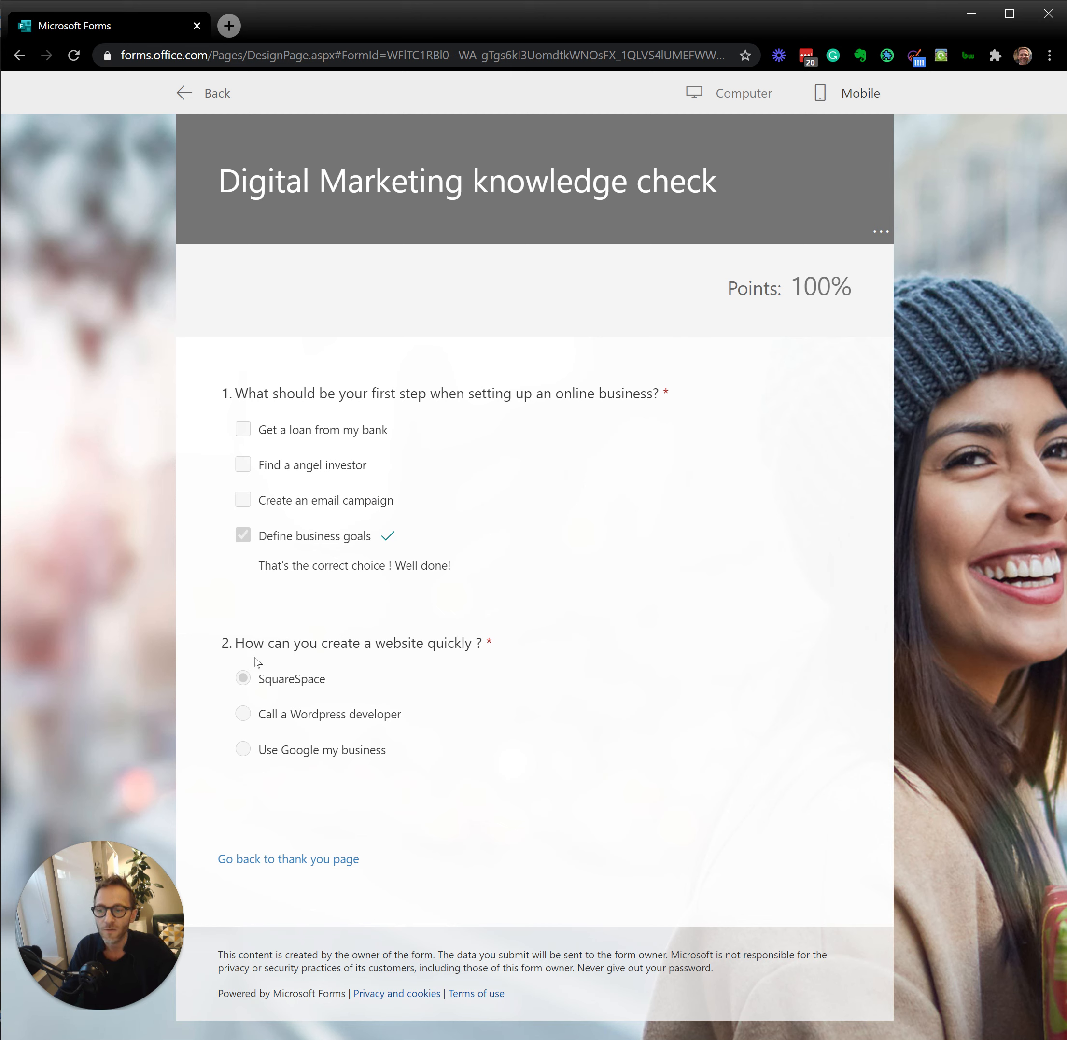
pyautogui.moveTo(231, 644); pyautogui.dragTo(489, 650)
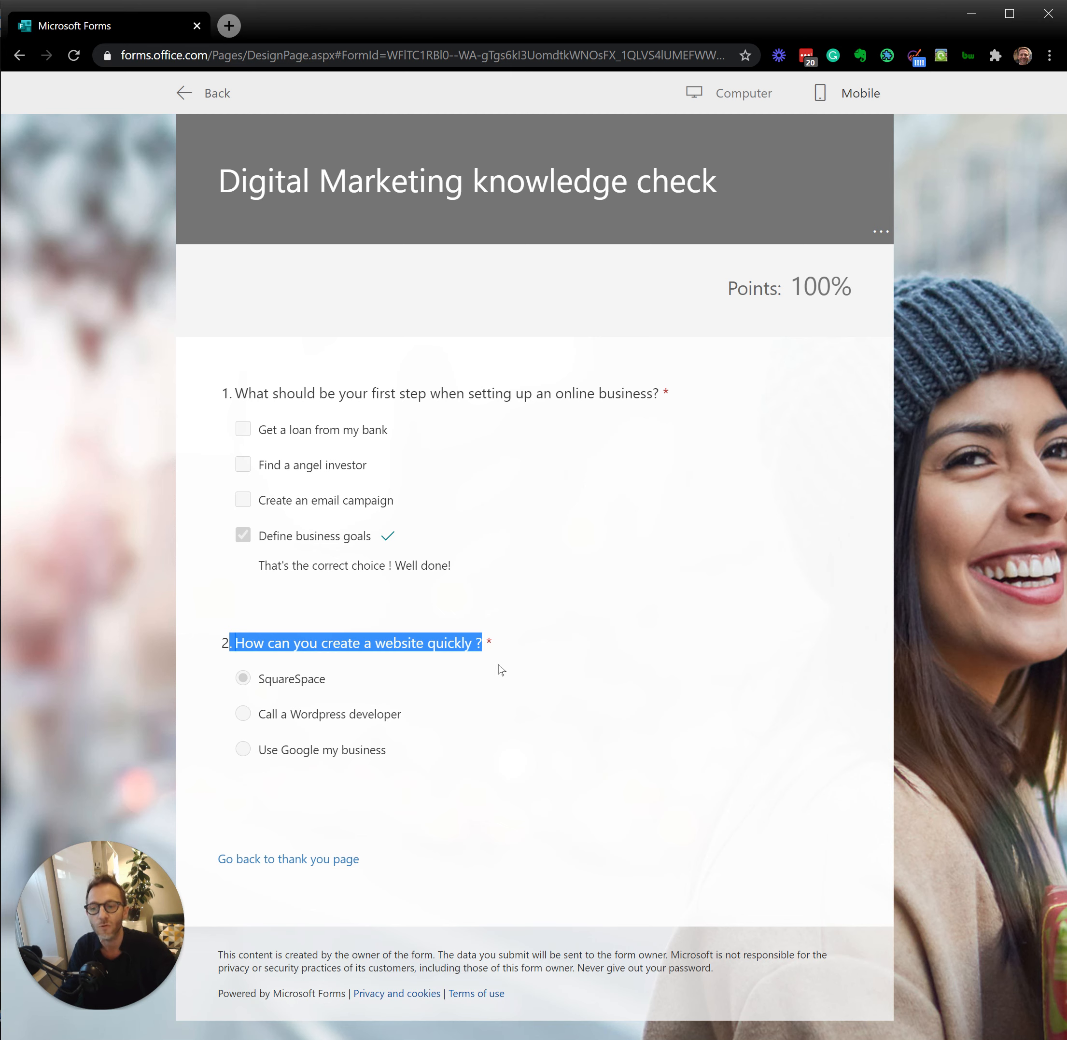
pyautogui.moveTo(725, 287); pyautogui.dragTo(882, 281)
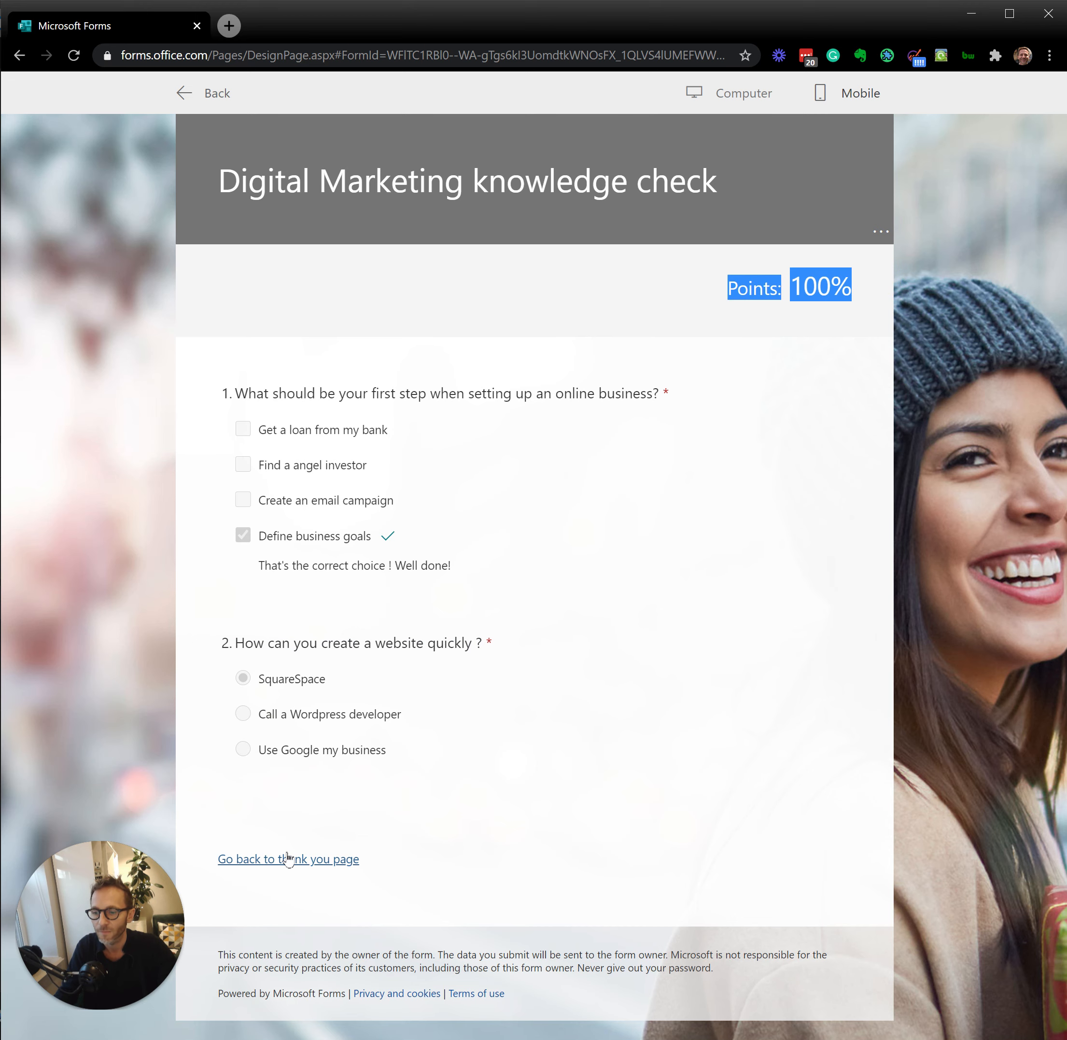
pyautogui.click(205, 93)
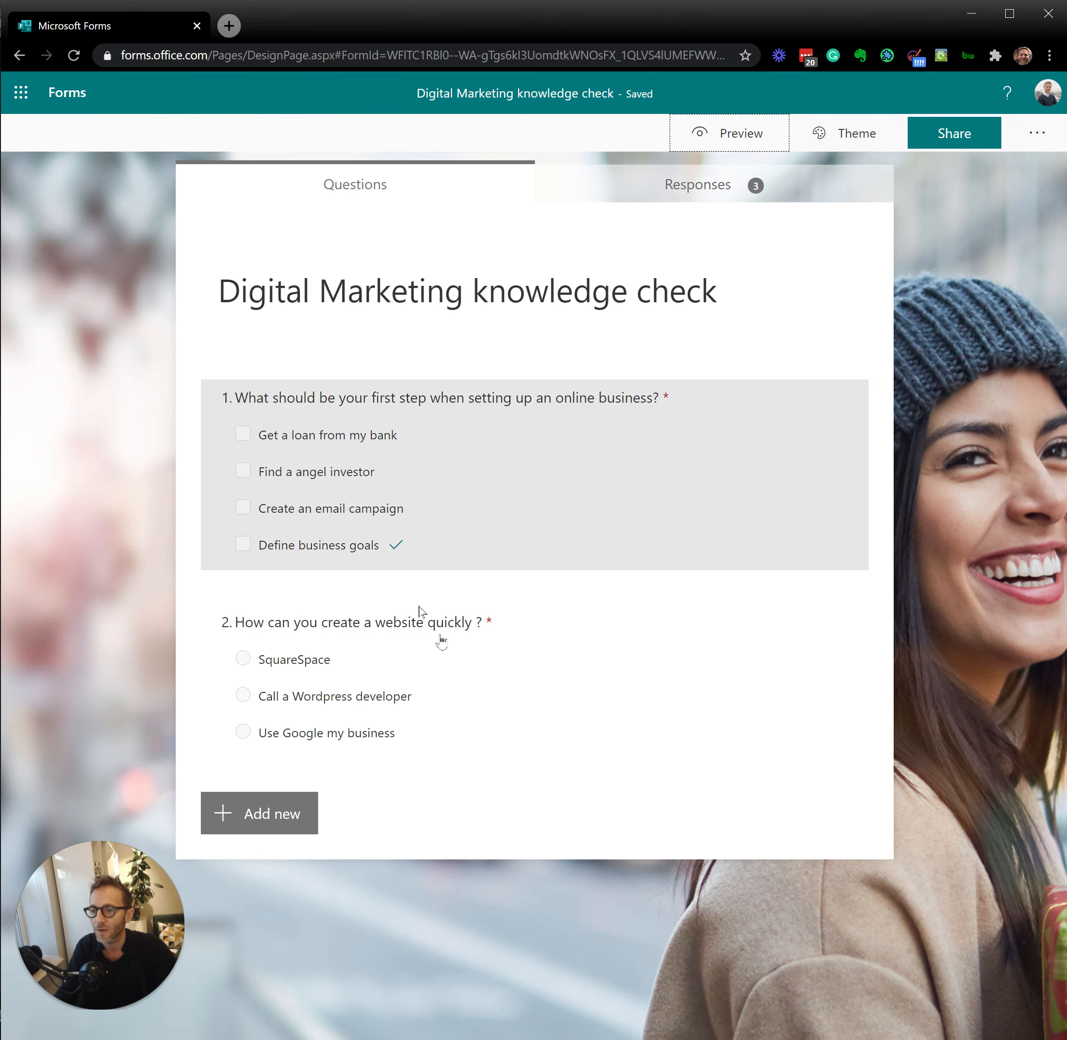
# Step: Set question 1, "What should be your first step when setting up an online business?", to 25 points
pyautogui.click(550, 550)
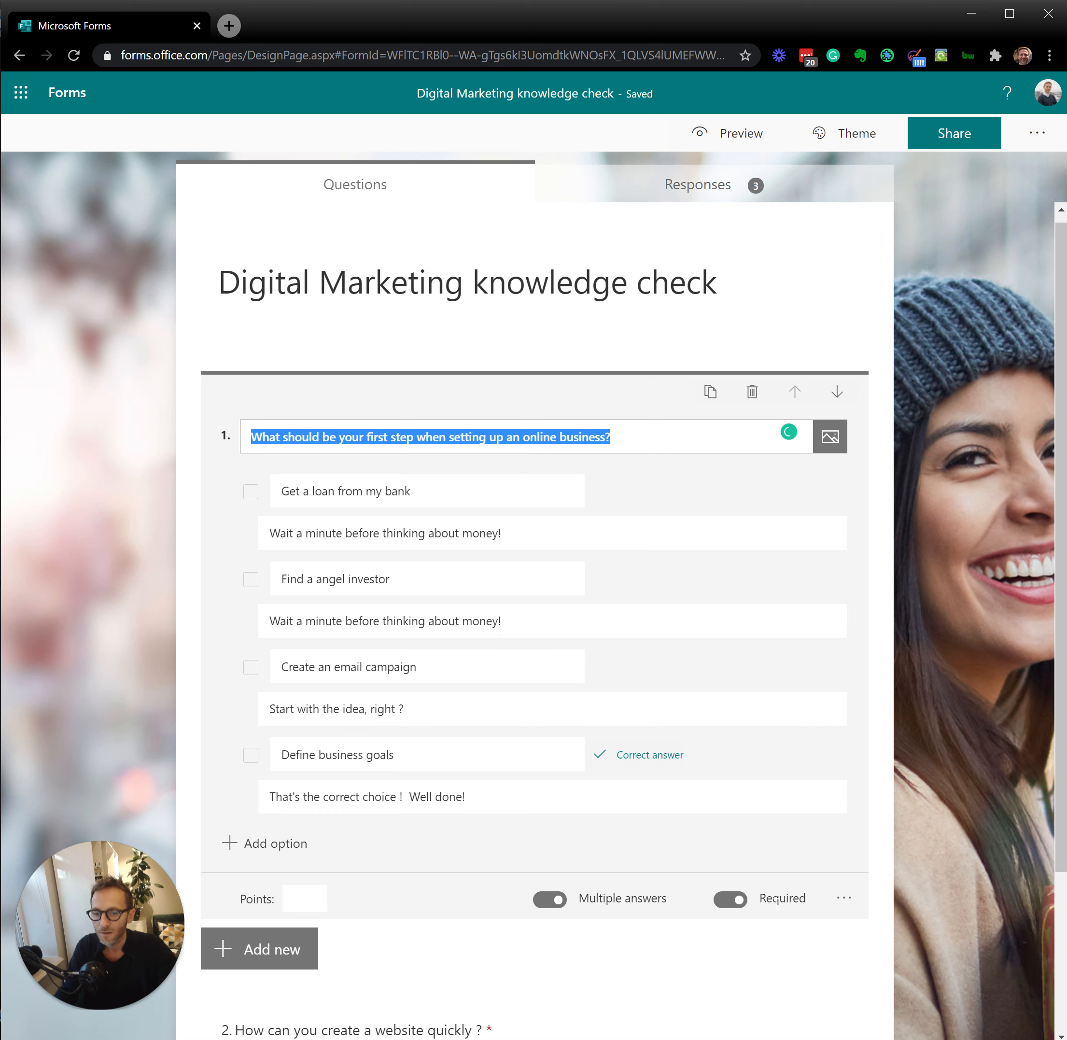
pyautogui.click(307, 898)
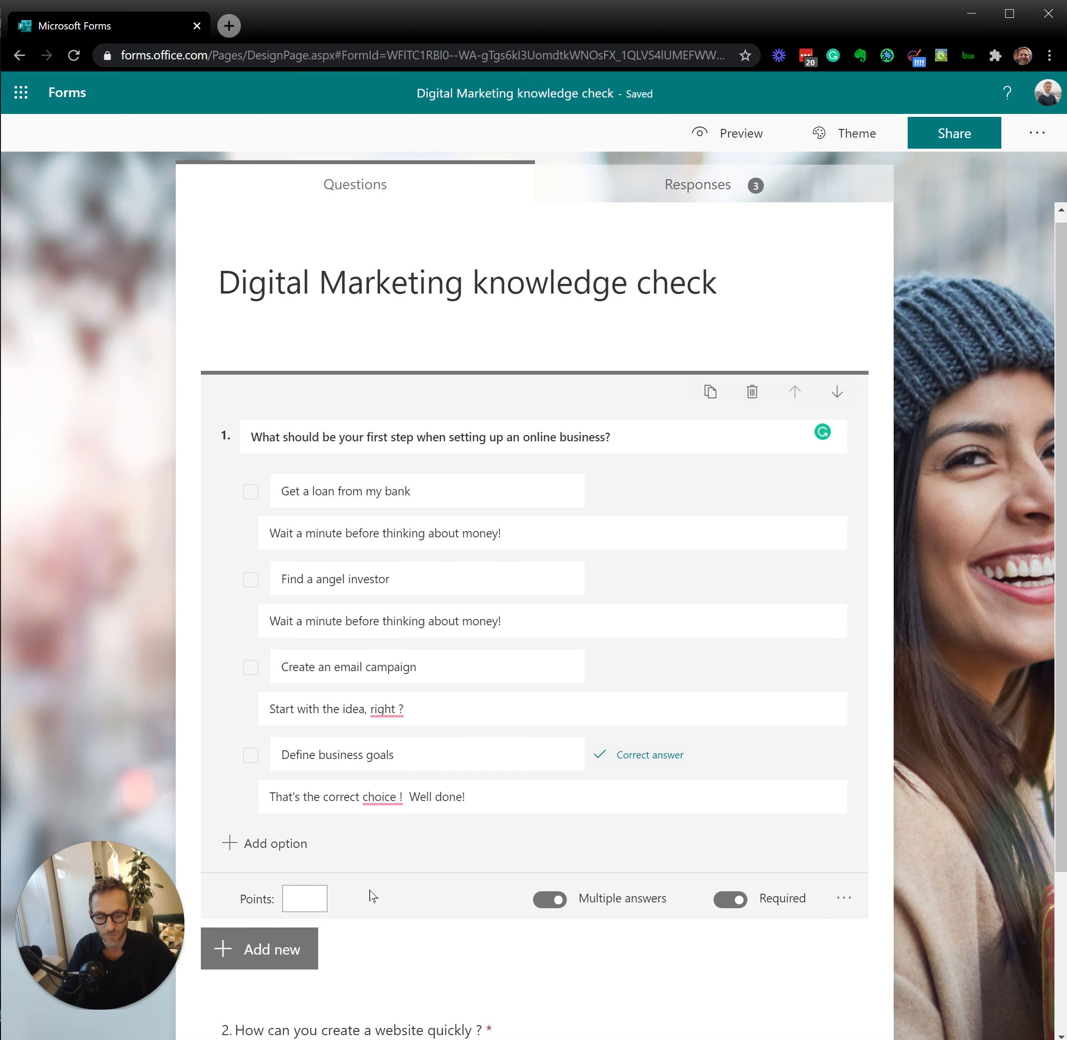
pyautogui.write('25')
# Step: Set question 2, "How can you create a website quickly ?", to 0 points and finish editing it
pyautogui.scroll(-4, 373, 895)
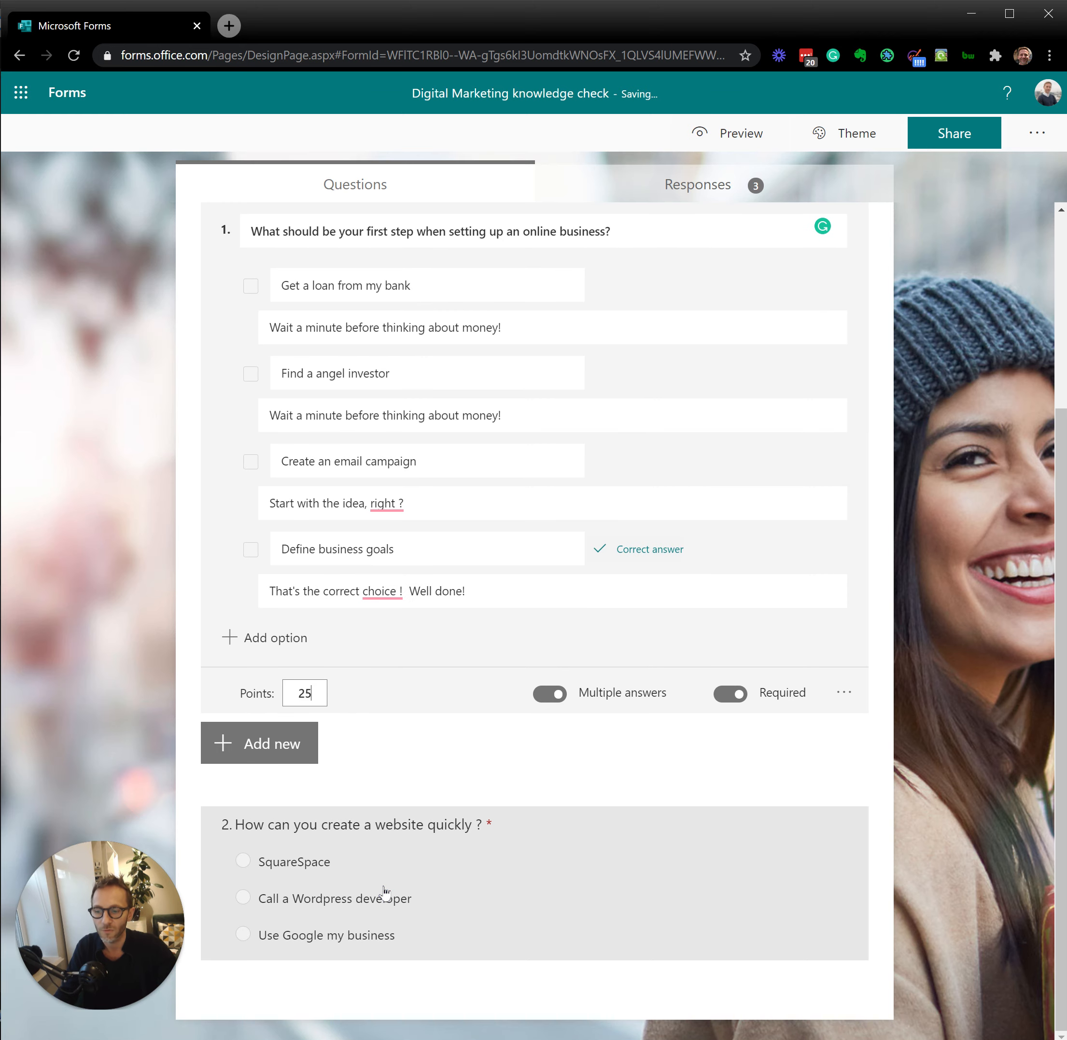
pyautogui.click(524, 908)
pyautogui.click(306, 882)
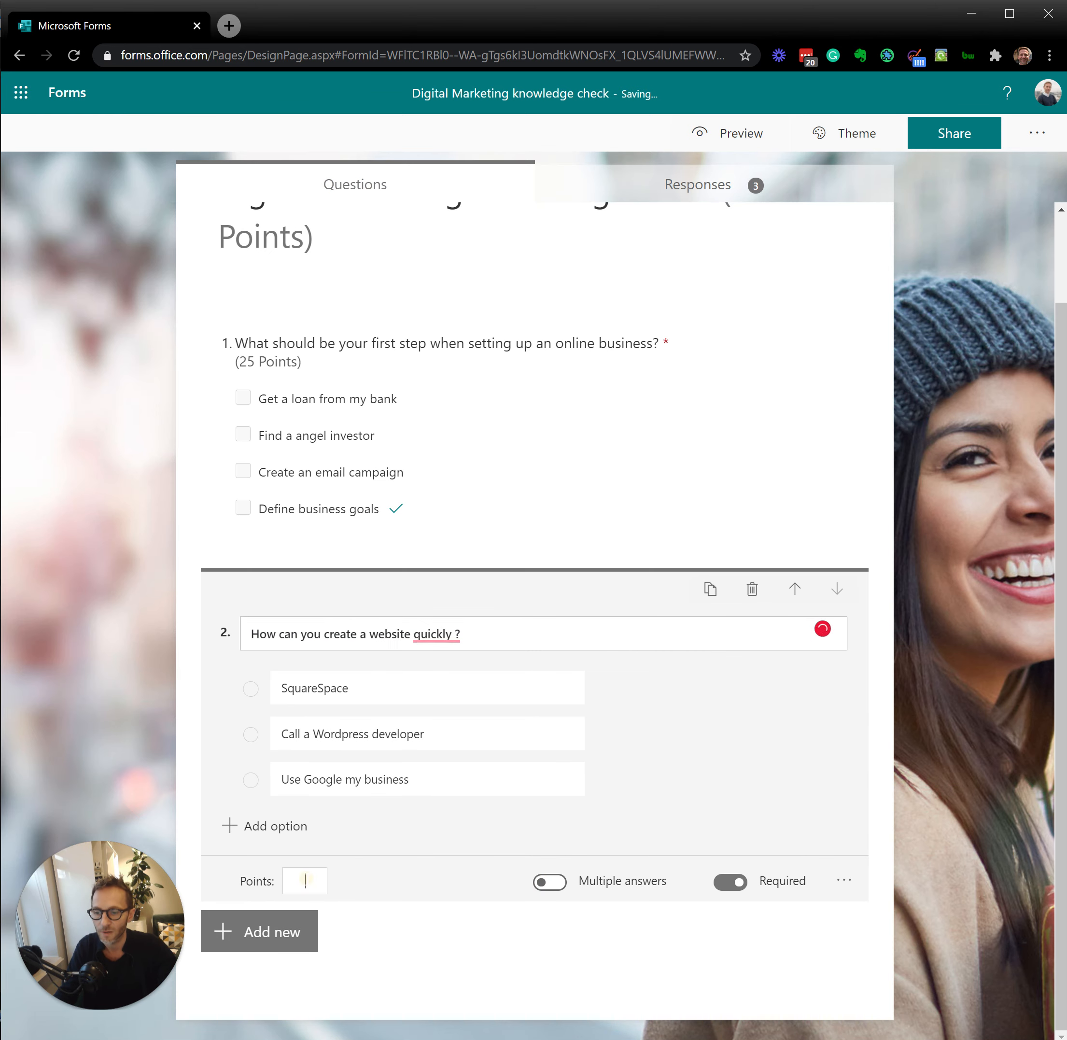
pyautogui.write('0')
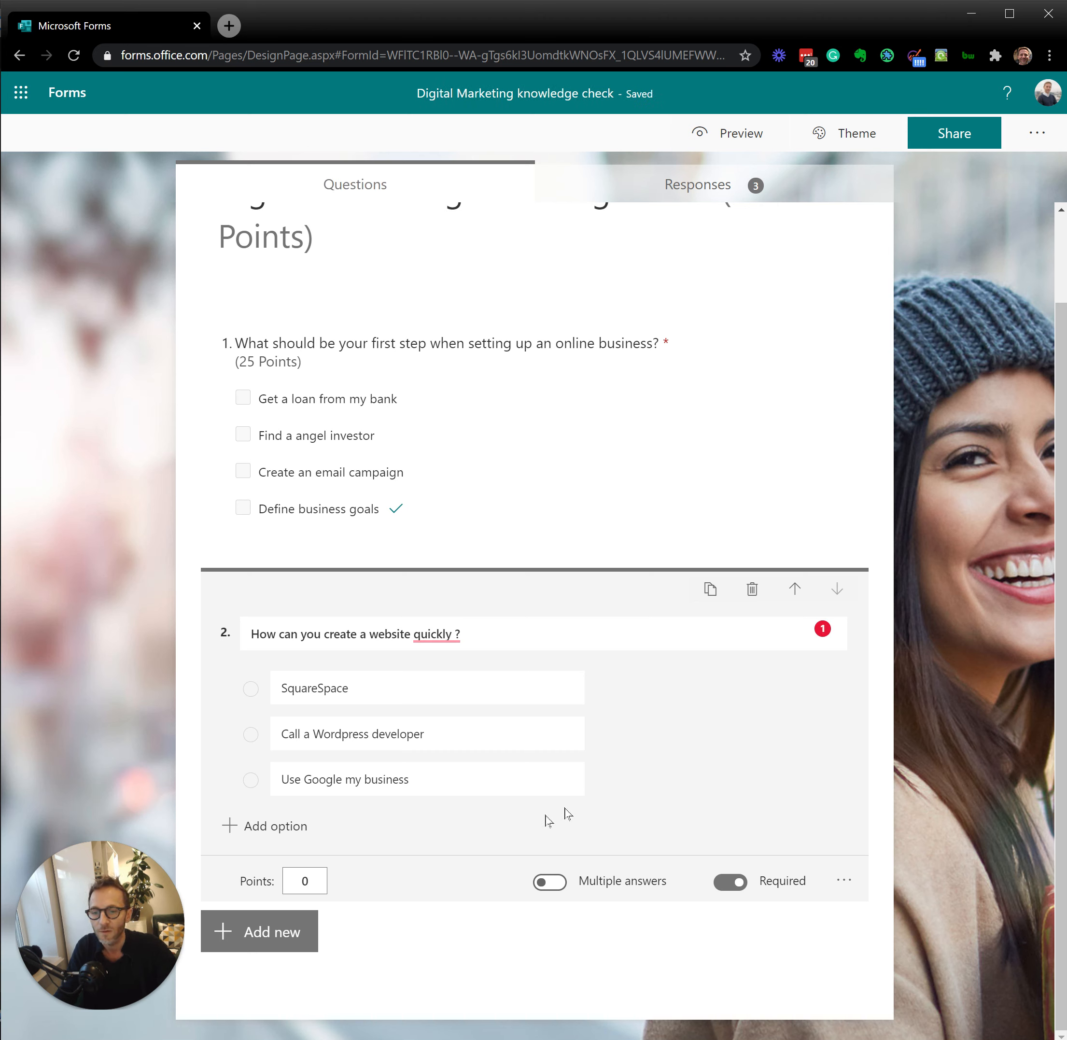
pyautogui.click(617, 779)
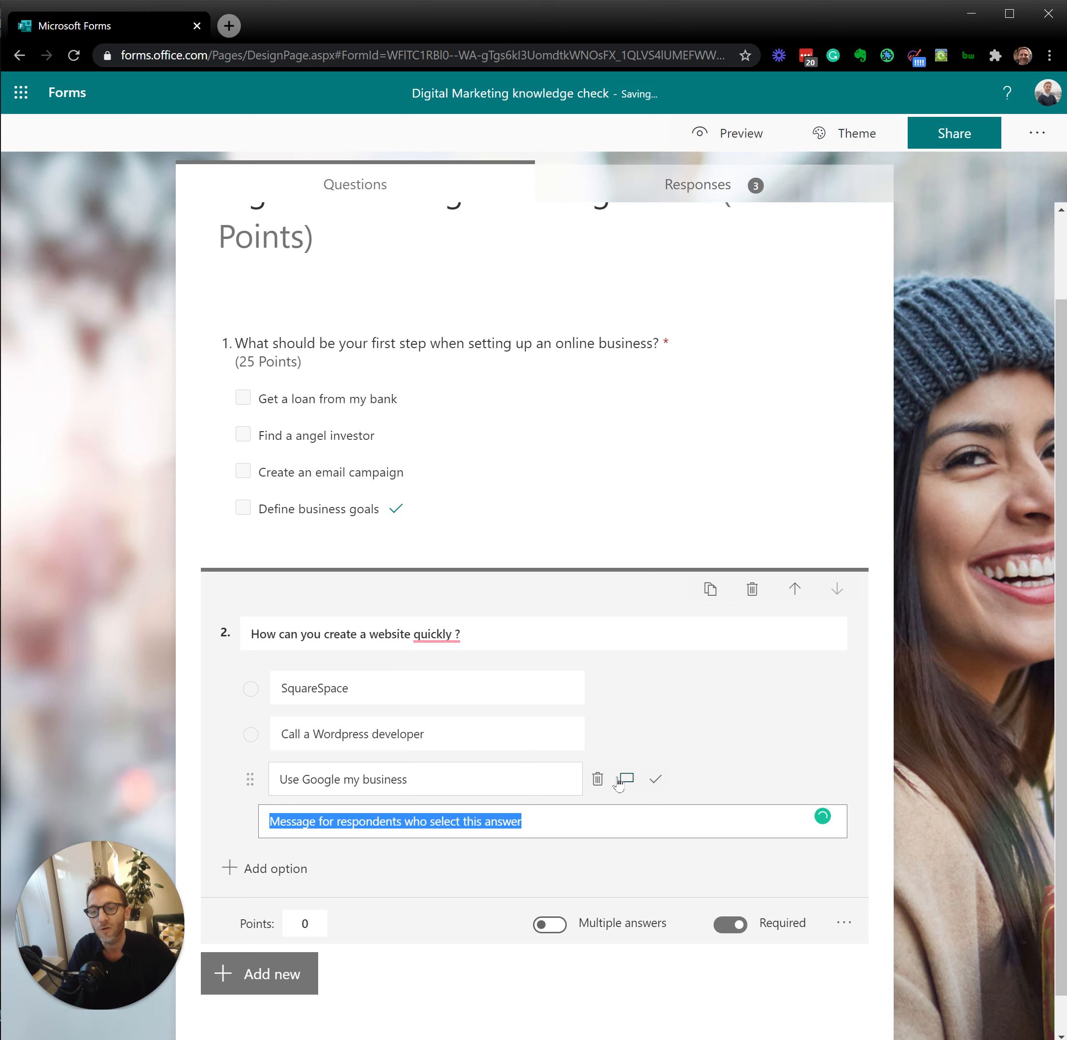
pyautogui.click(619, 779)
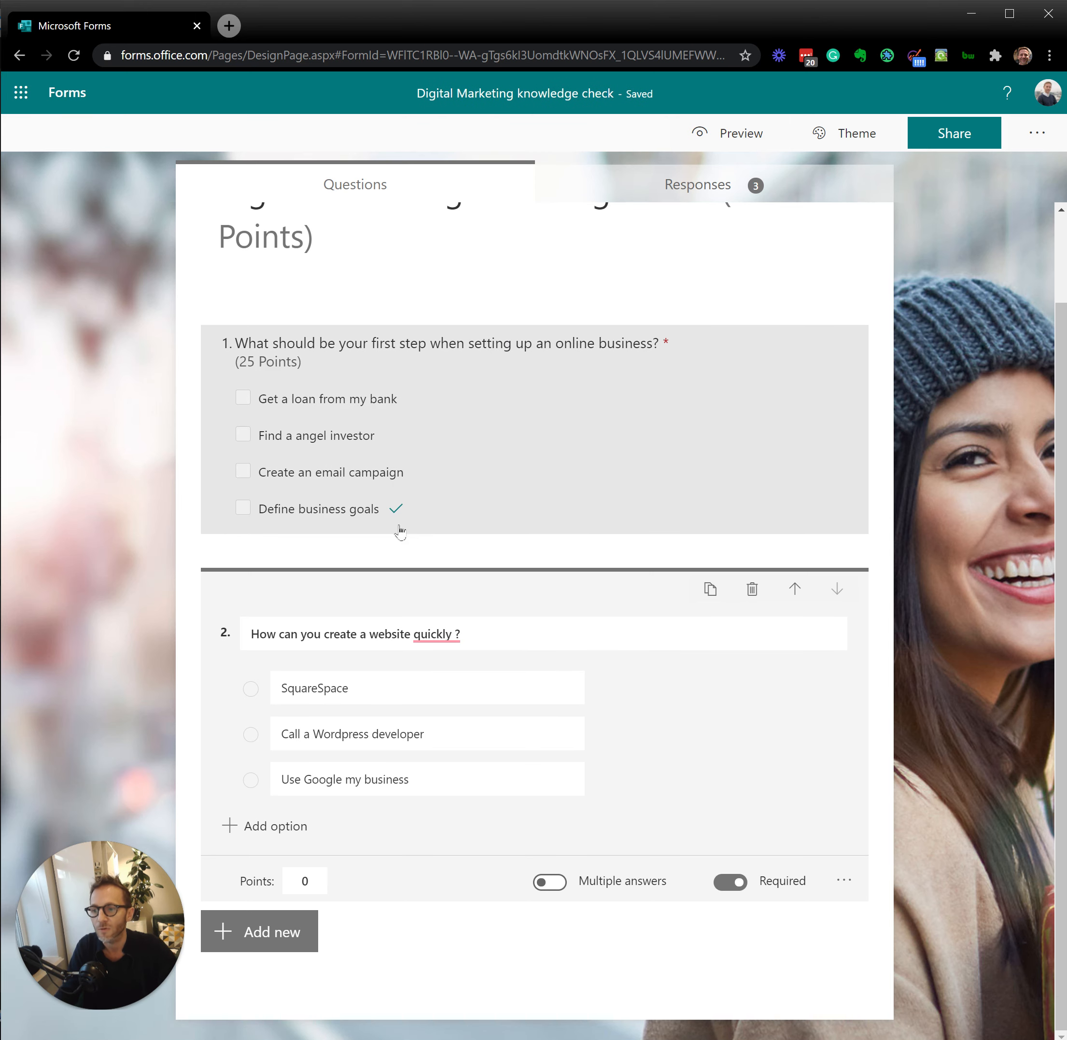
pyautogui.scroll(2, 401, 533)
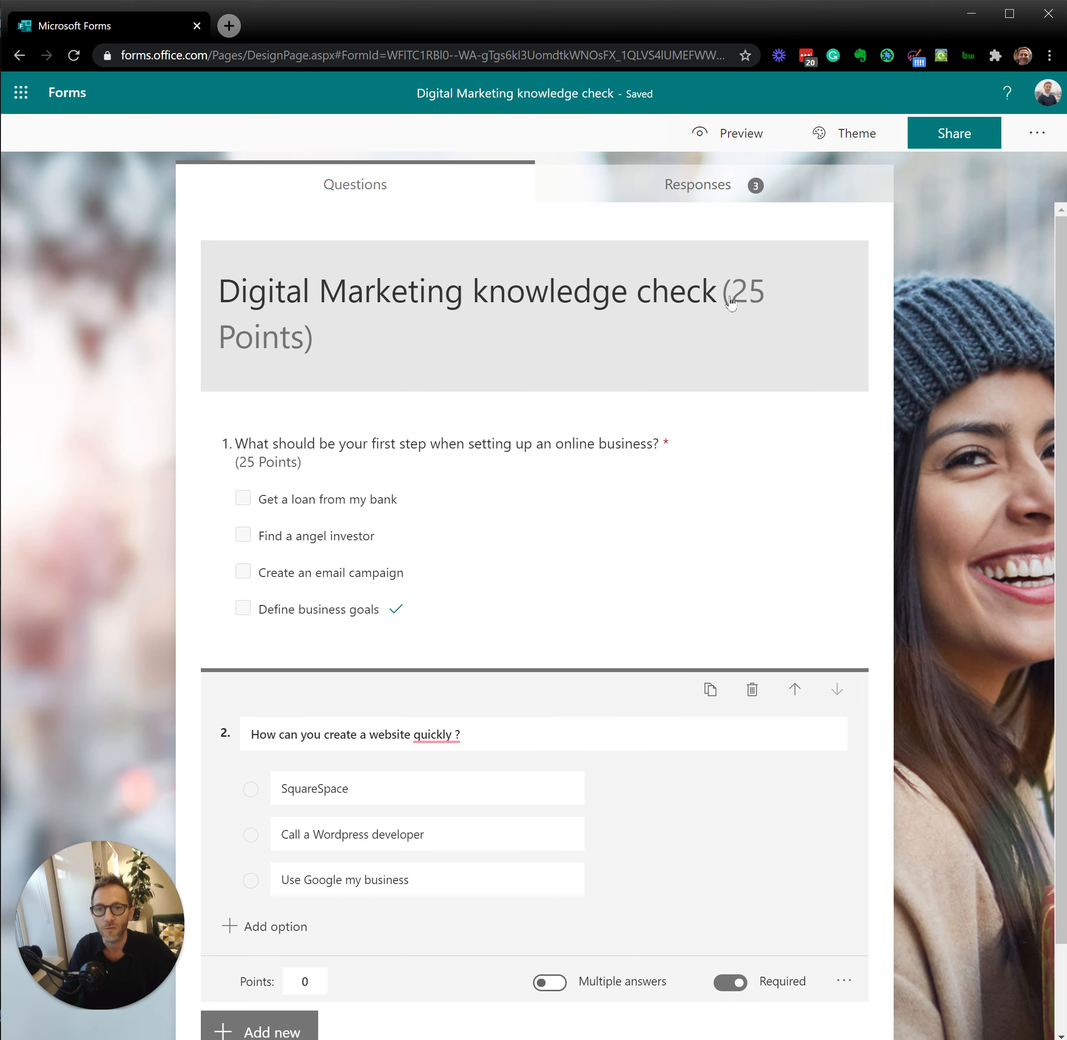
pyautogui.click(934, 303)
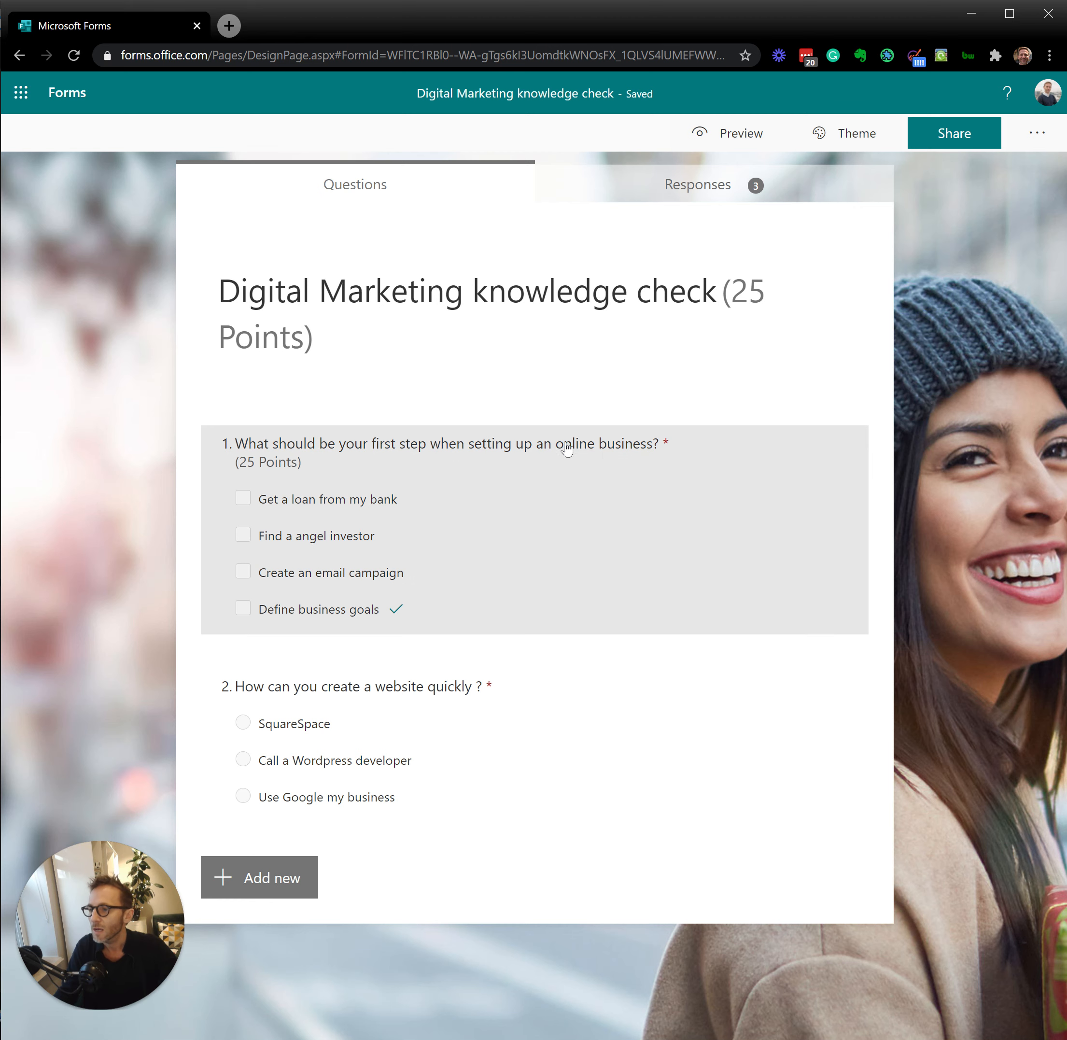